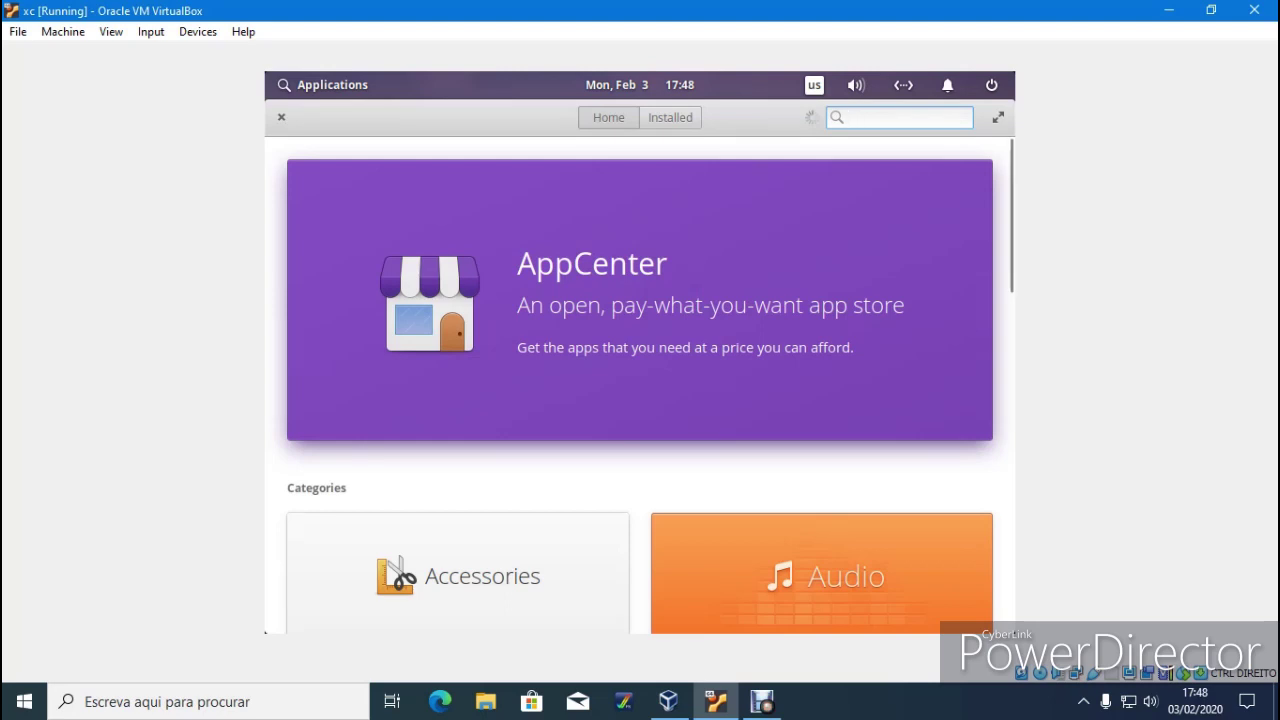
- Look through the AppCenter home page, examining the recently updated apps and all the app categories
scroll(640, 390, down, 5)
scroll(640, 385, down, 5)
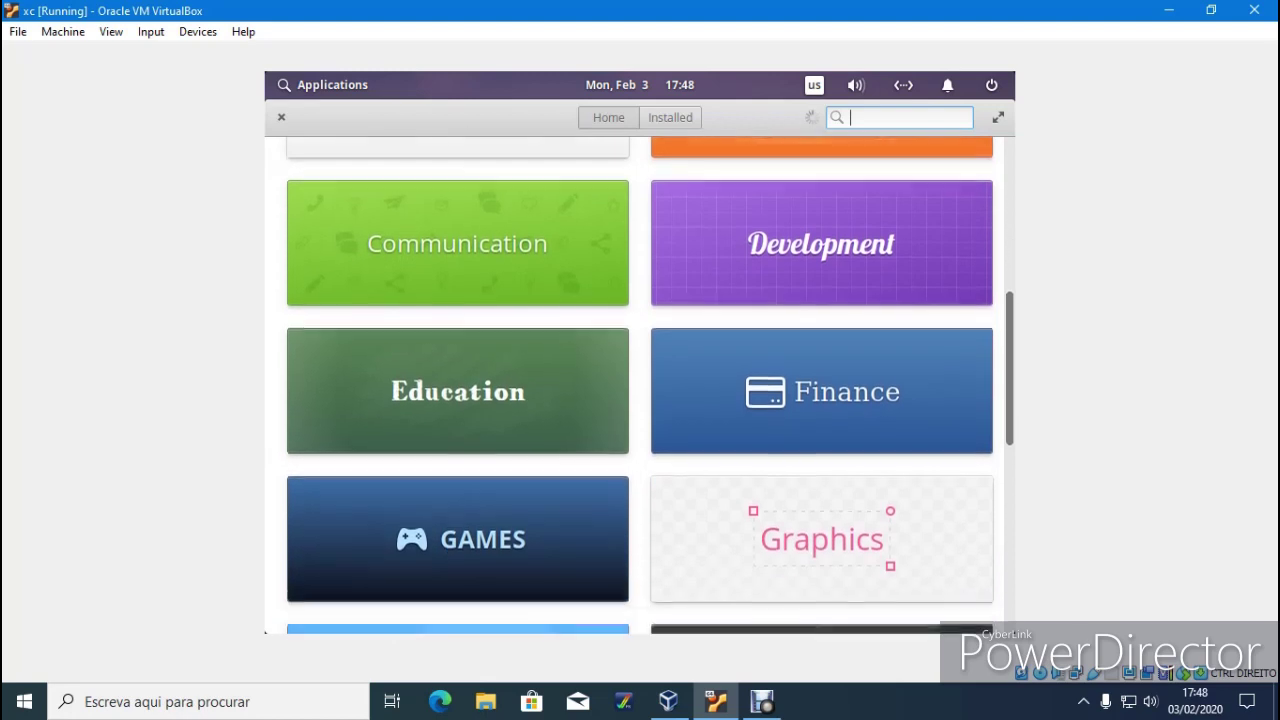
scroll(640, 385, up, 5)
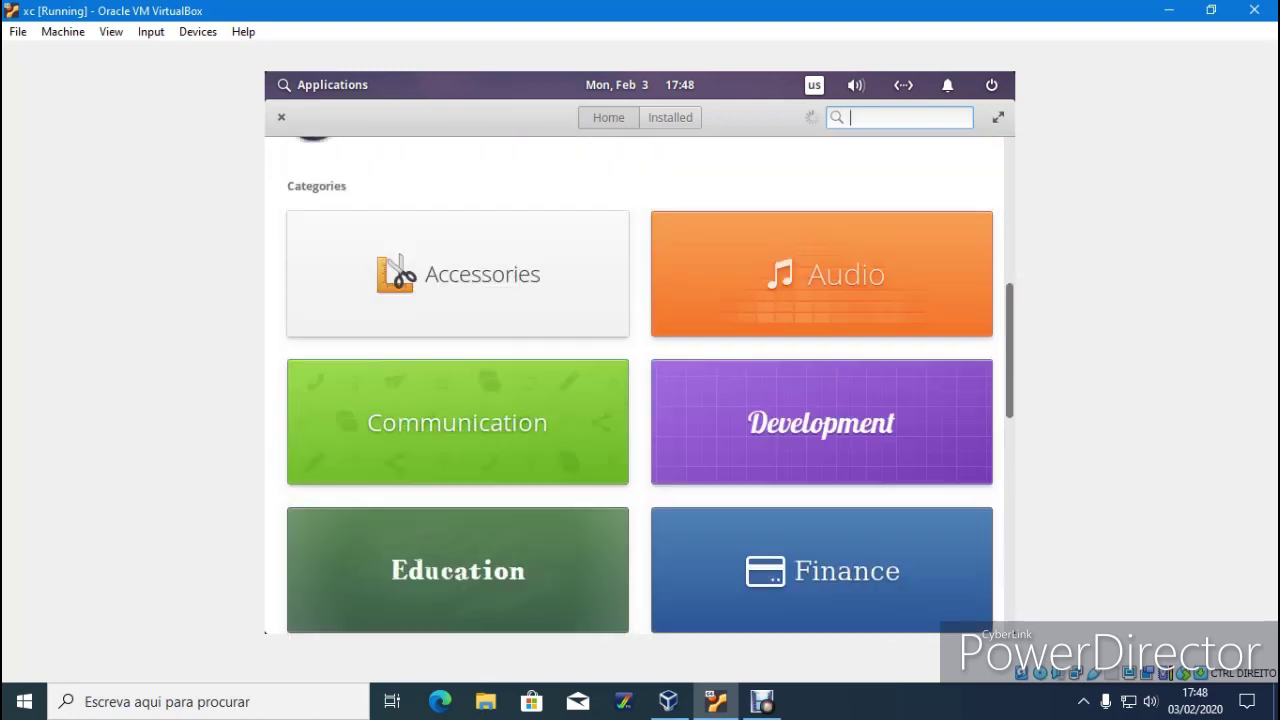
scroll(640, 385, down, 3)
scroll(640, 385, down, 5)
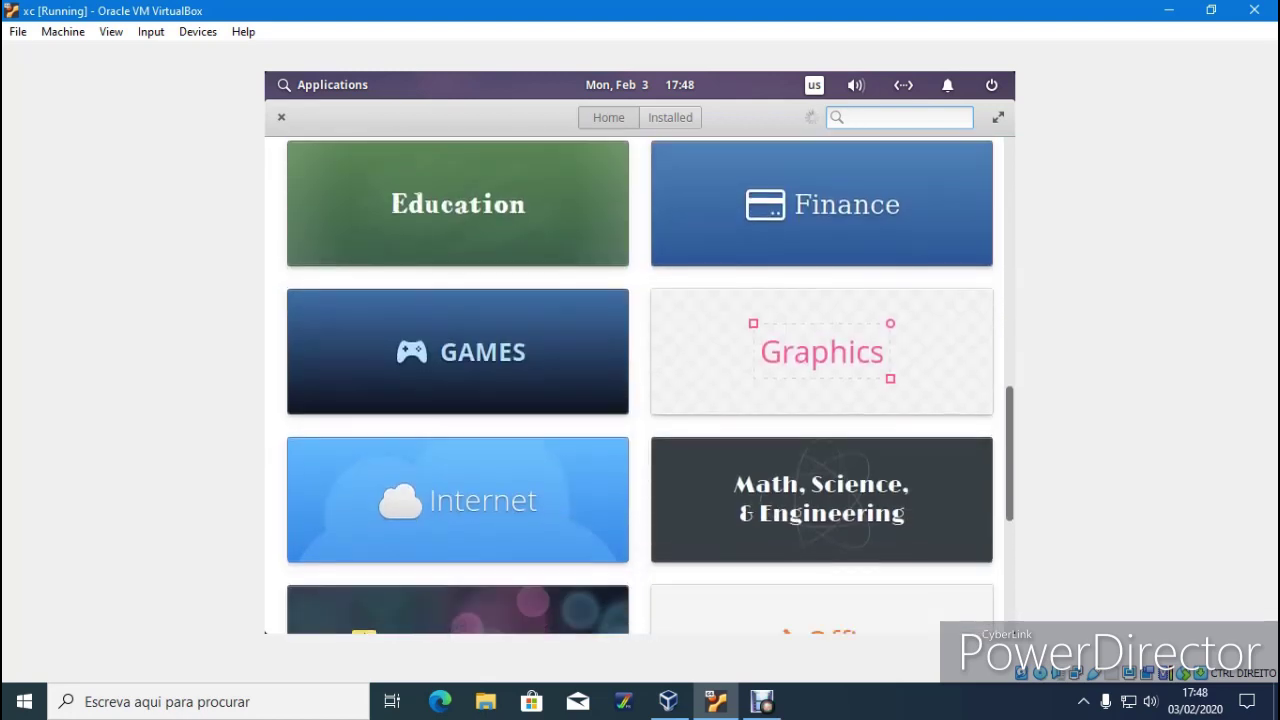
scroll(640, 385, down, 4)
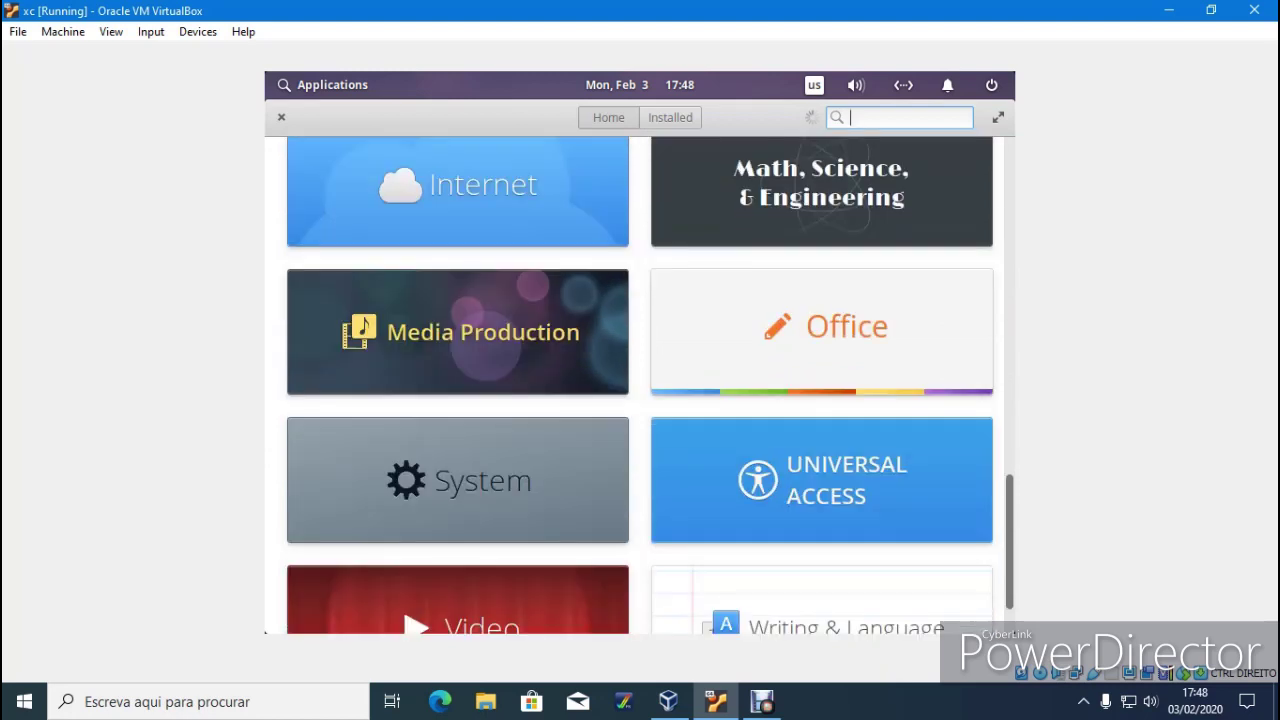
scroll(640, 385, up, 7)
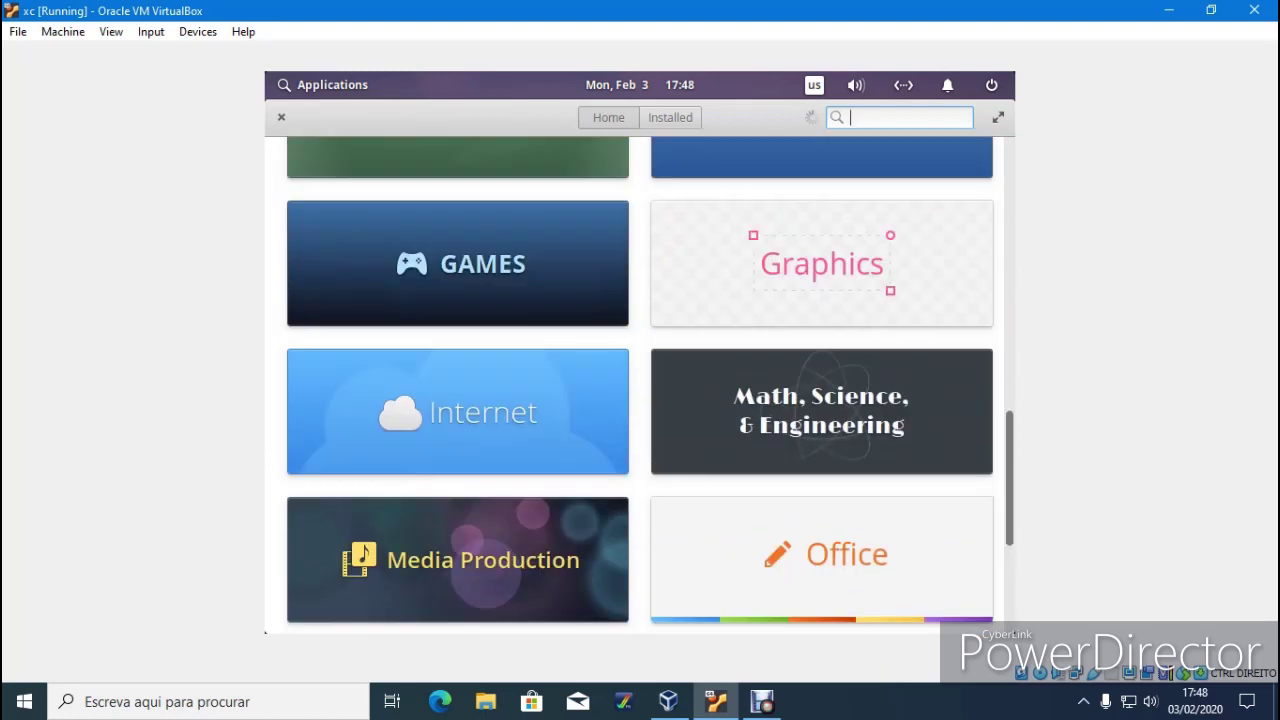
scroll(640, 385, up, 6)
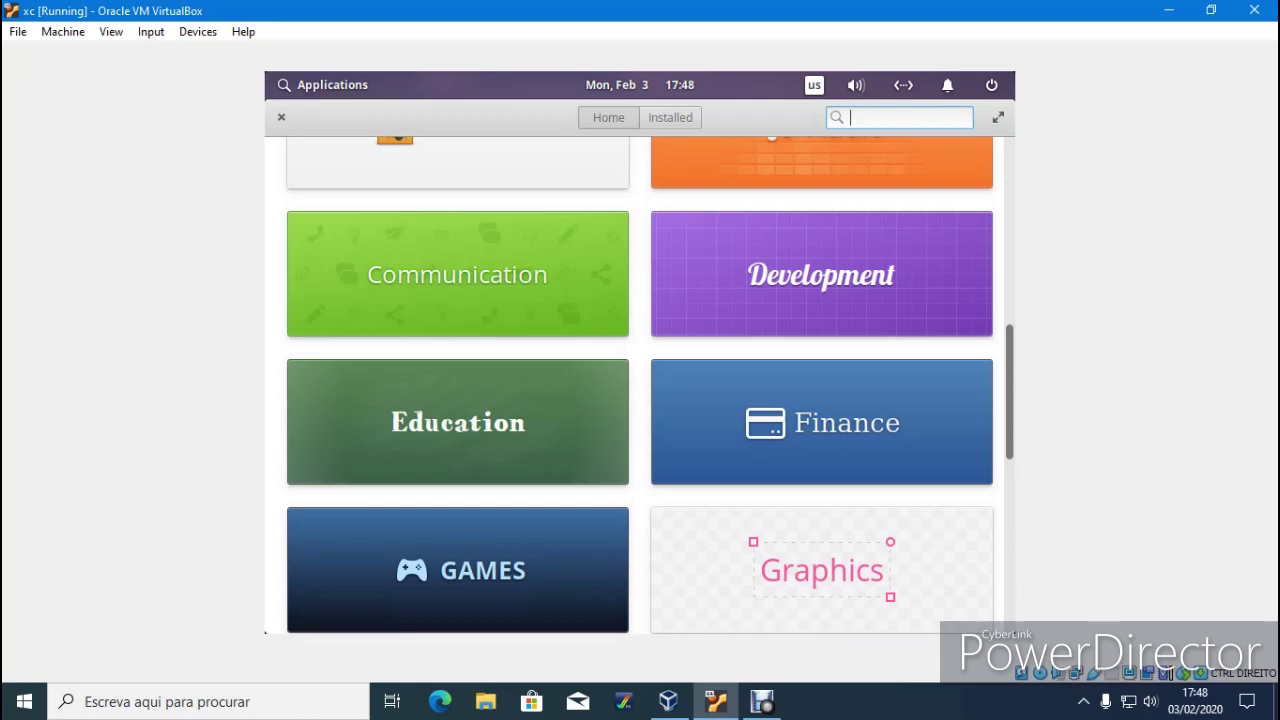
scroll(640, 385, up, 3)
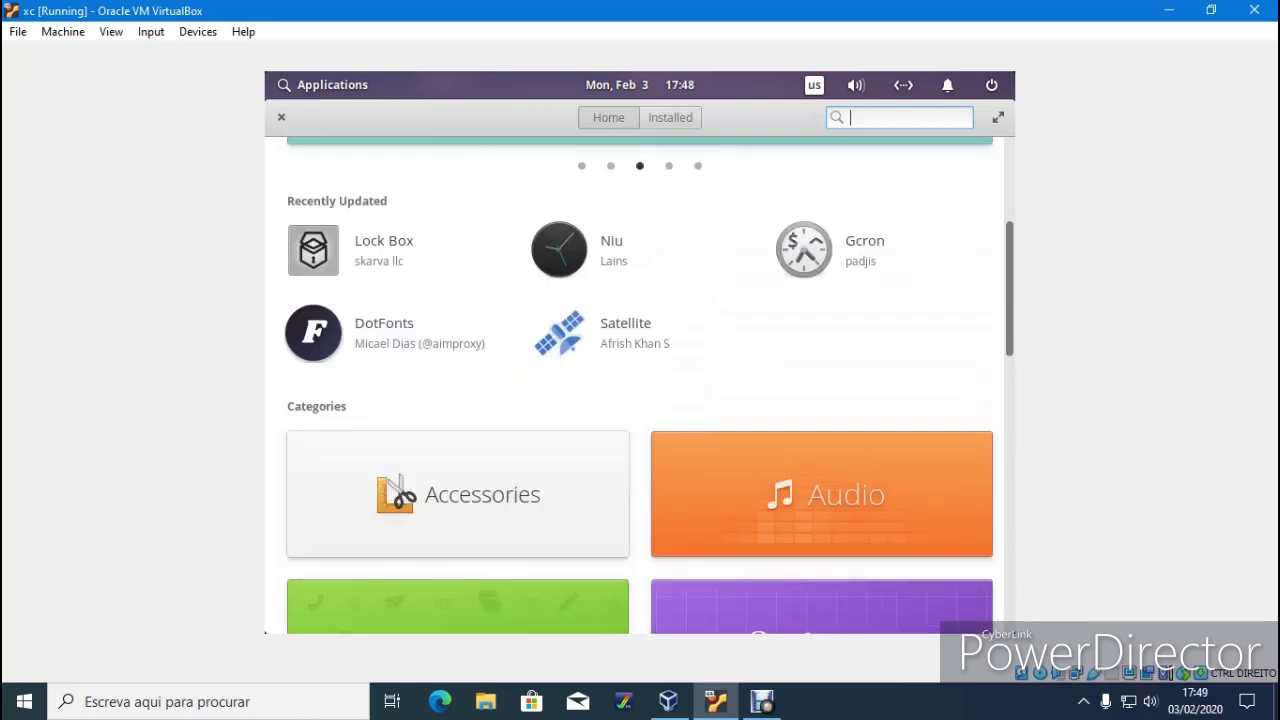
scroll(640, 385, down, 6)
scroll(640, 385, down, 7)
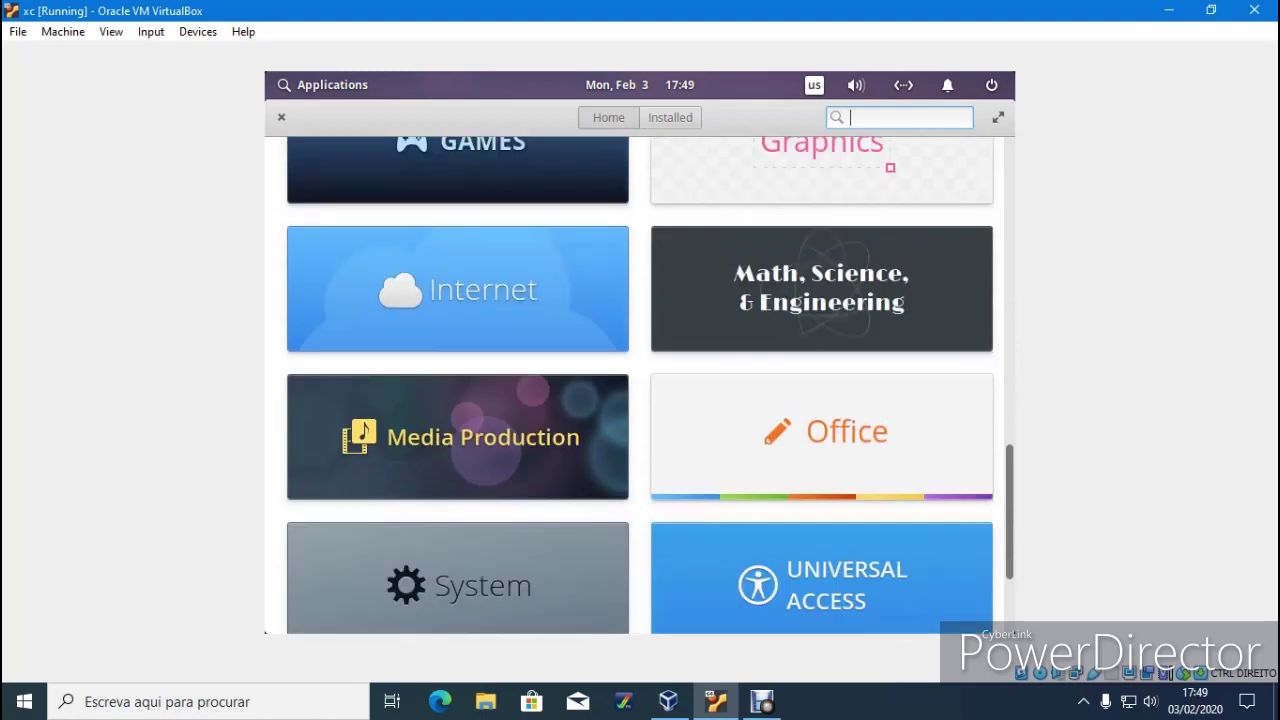
scroll(640, 385, down, 3)
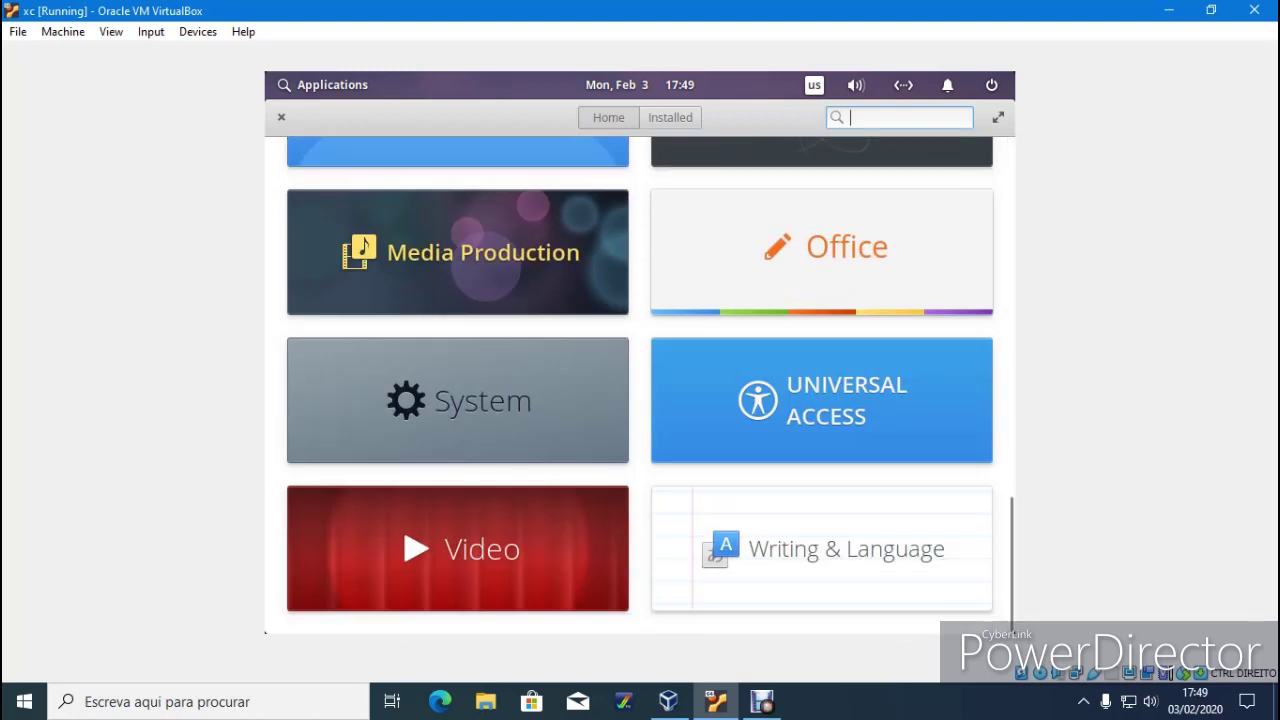
- Open the System category and browse its curated and non-curated apps
click(458, 400)
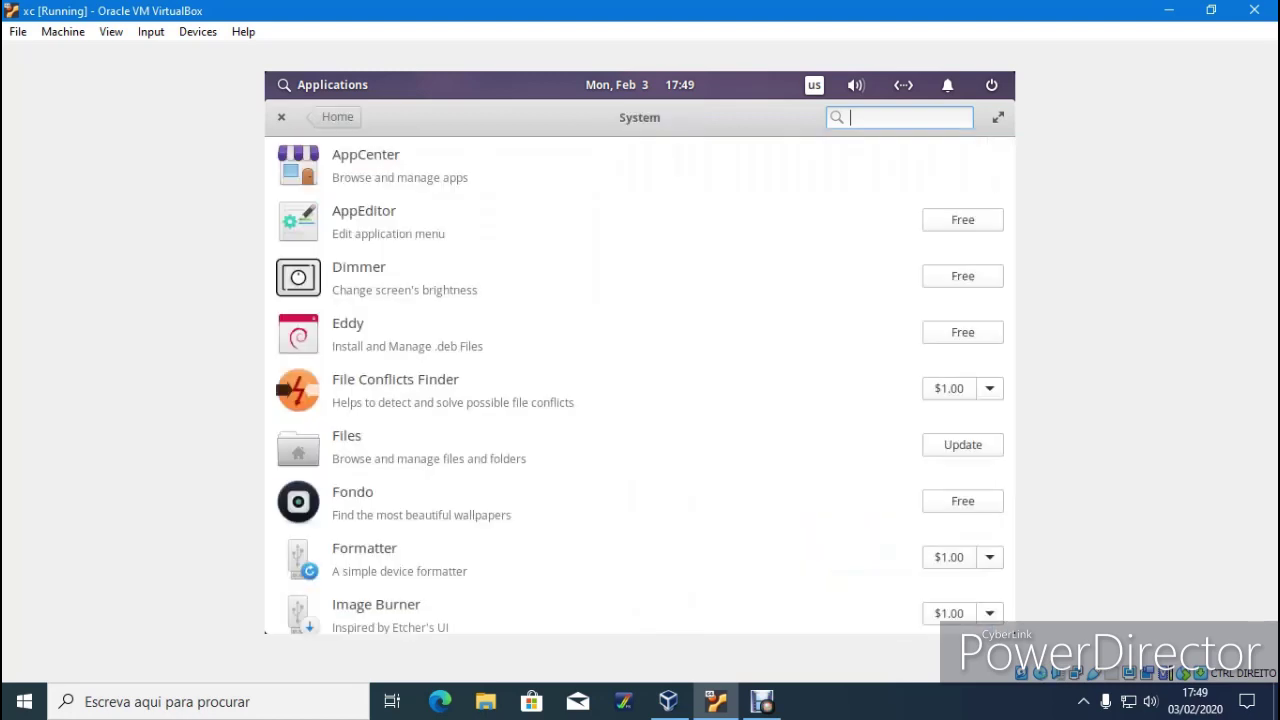
scroll(640, 385, down, 10)
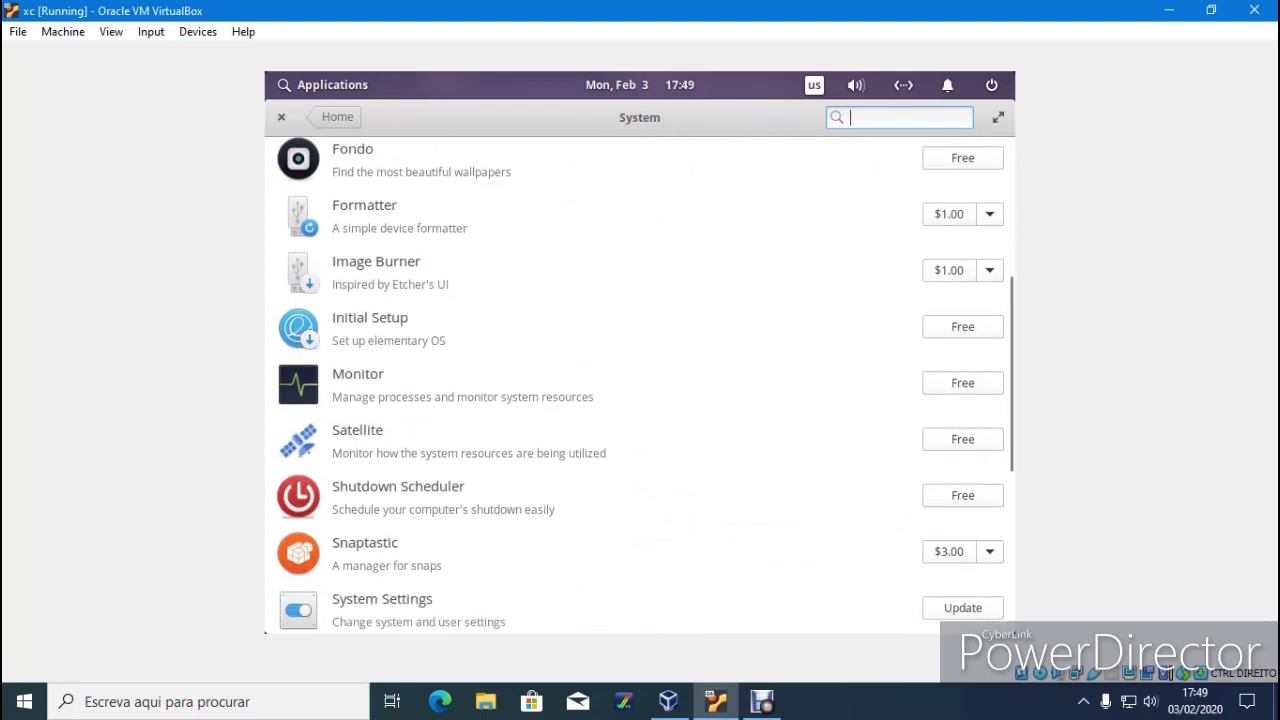
scroll(640, 385, down, 3)
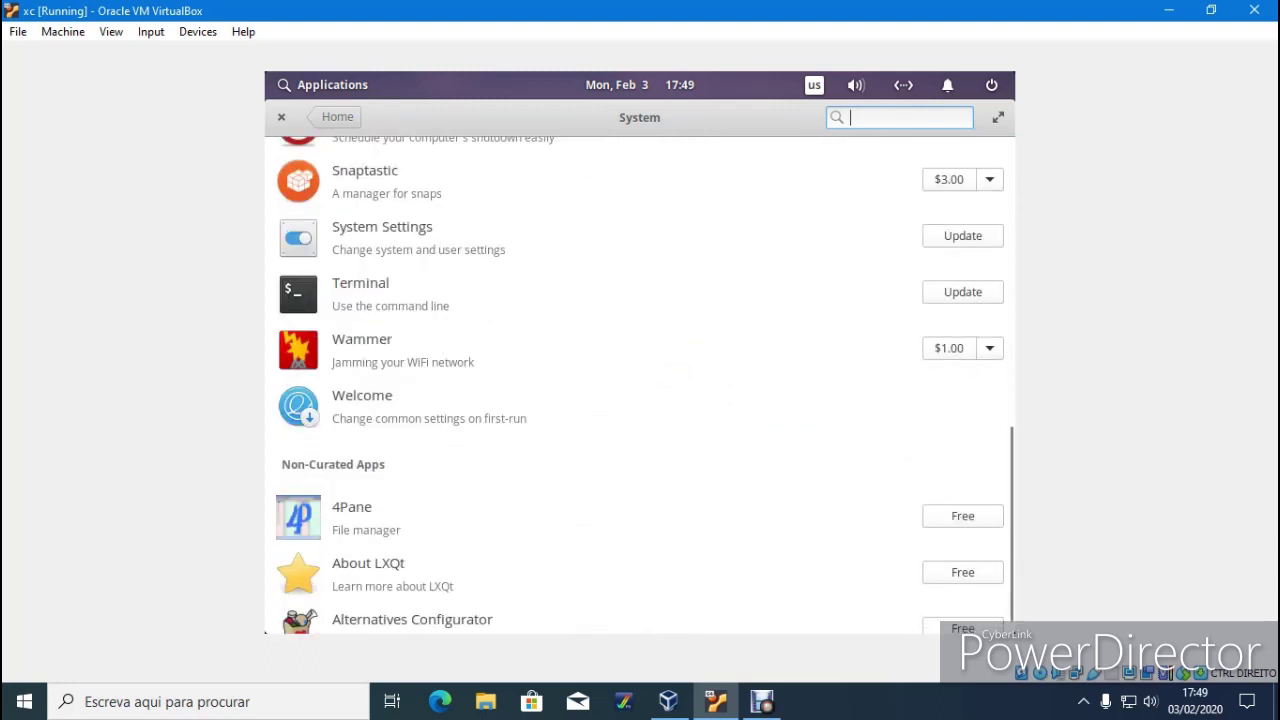
scroll(640, 385, down, 4)
scroll(640, 385, down, 2)
scroll(640, 385, down, 8)
scroll(640, 385, down, 8)
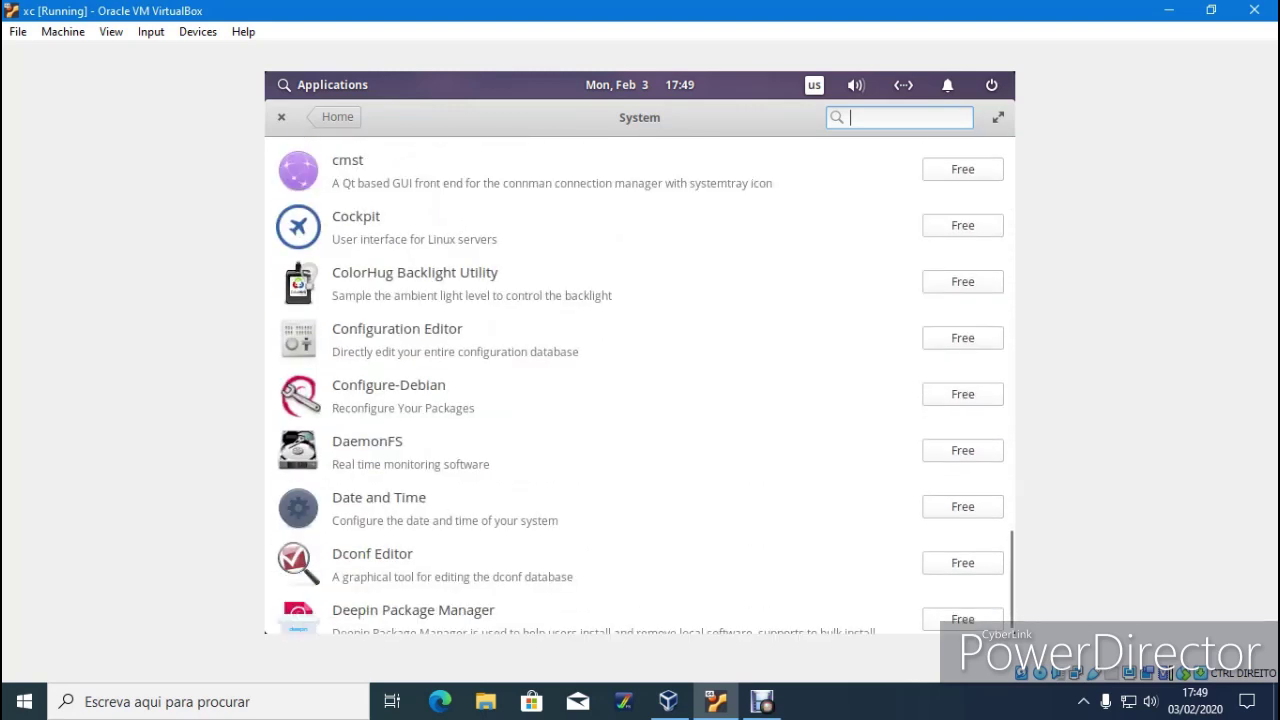
scroll(640, 385, down, 8)
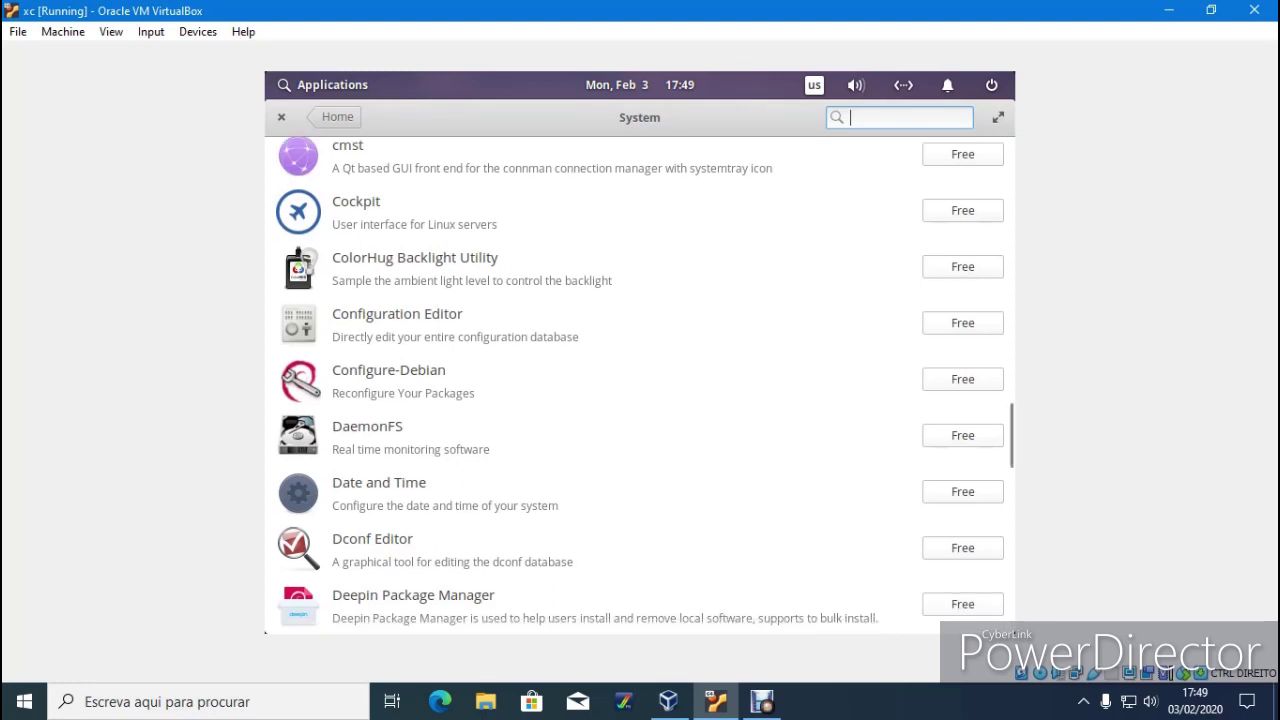
scroll(640, 385, down, 9)
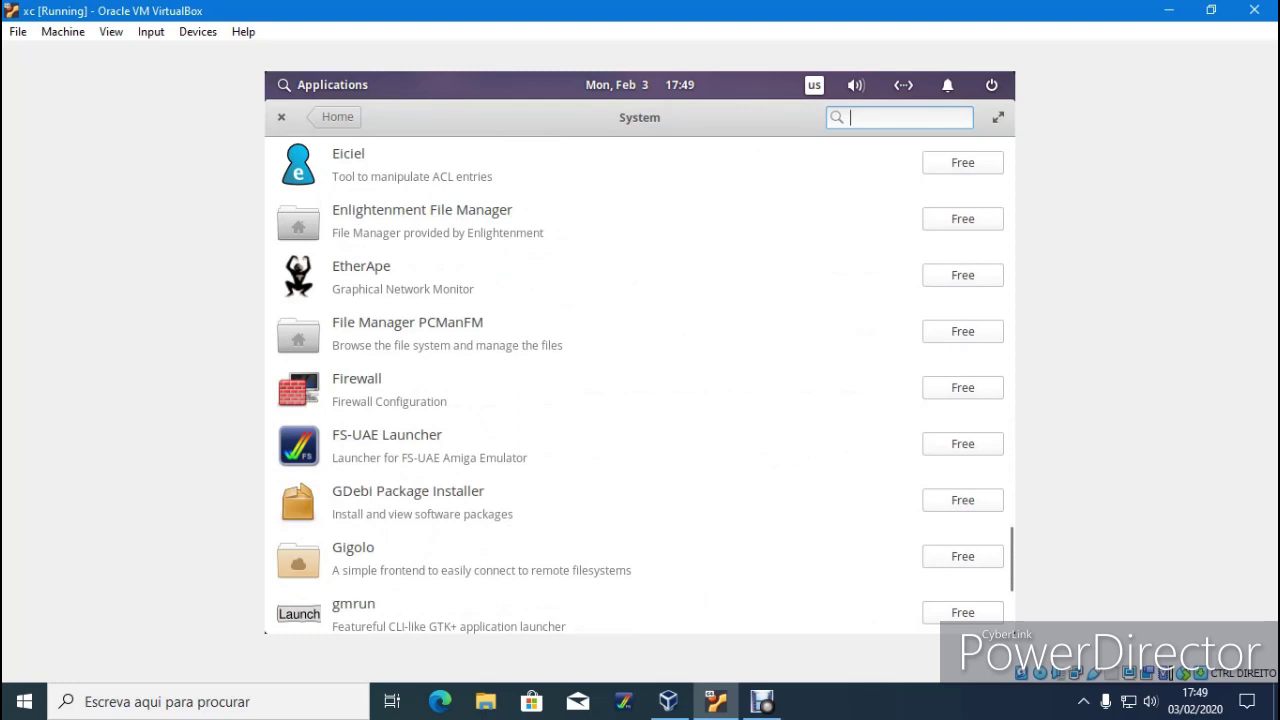
scroll(640, 385, down, 5)
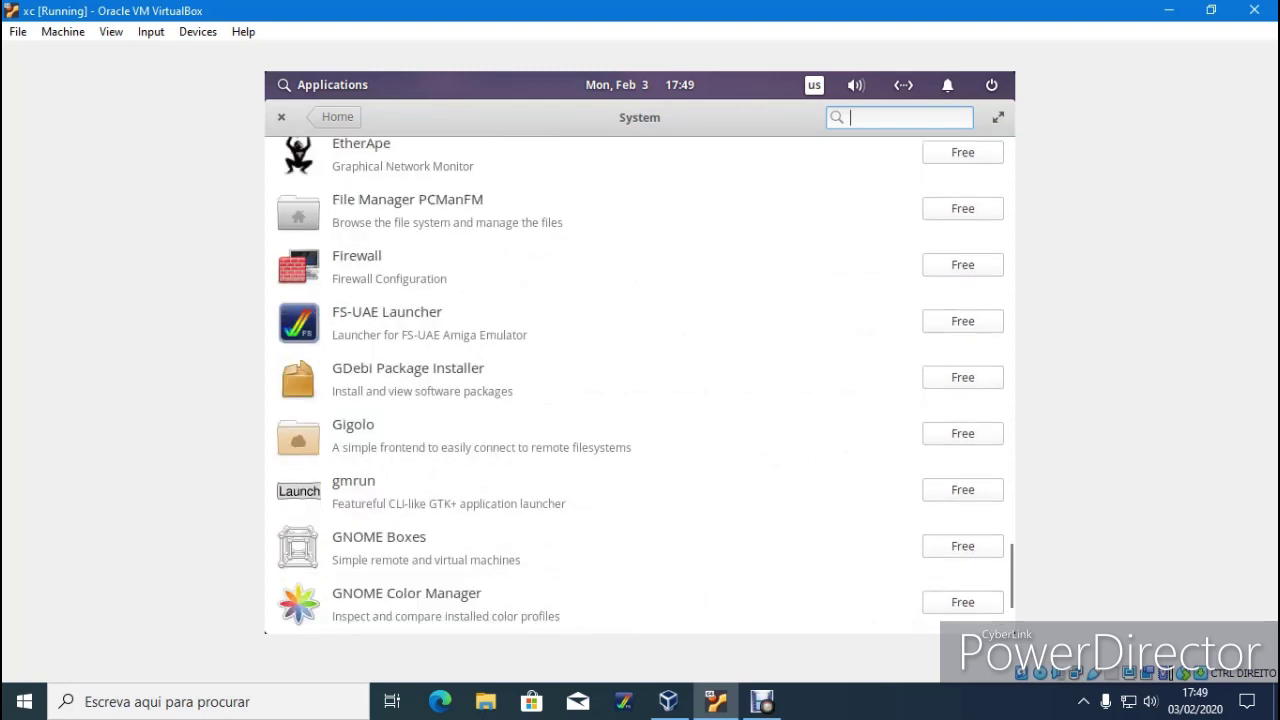
scroll(640, 385, down, 1)
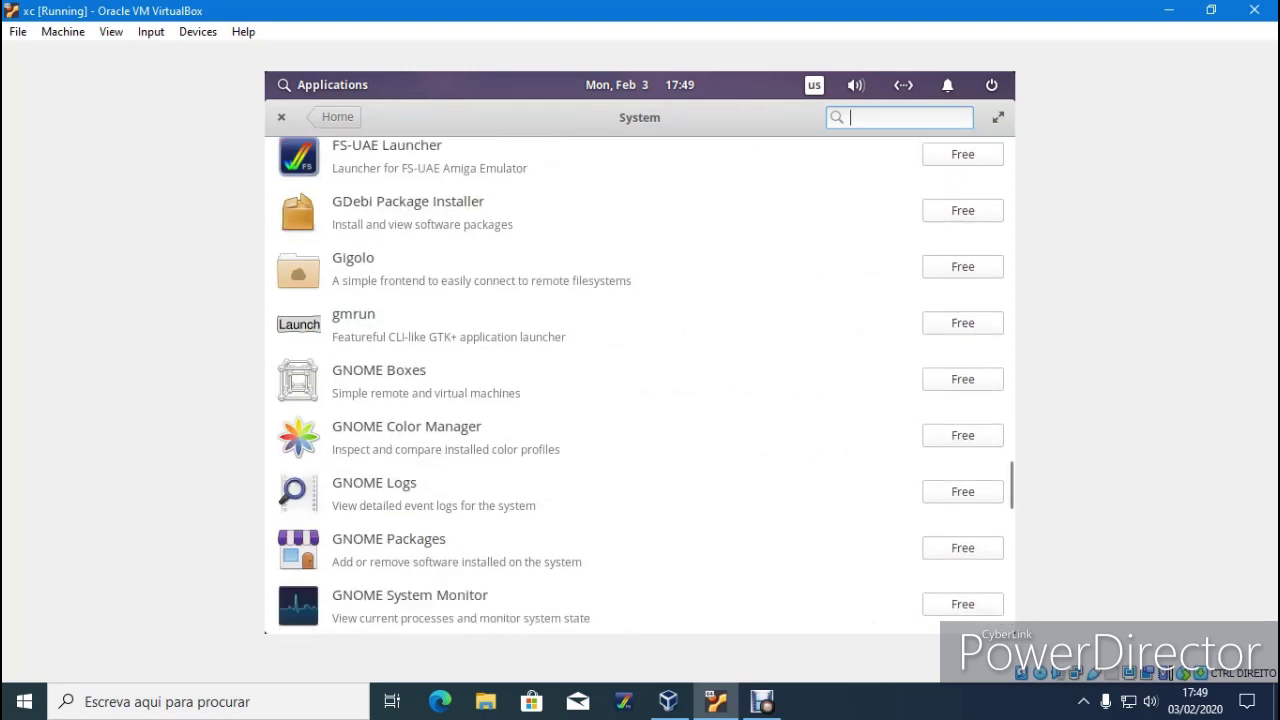
scroll(640, 385, down, 9)
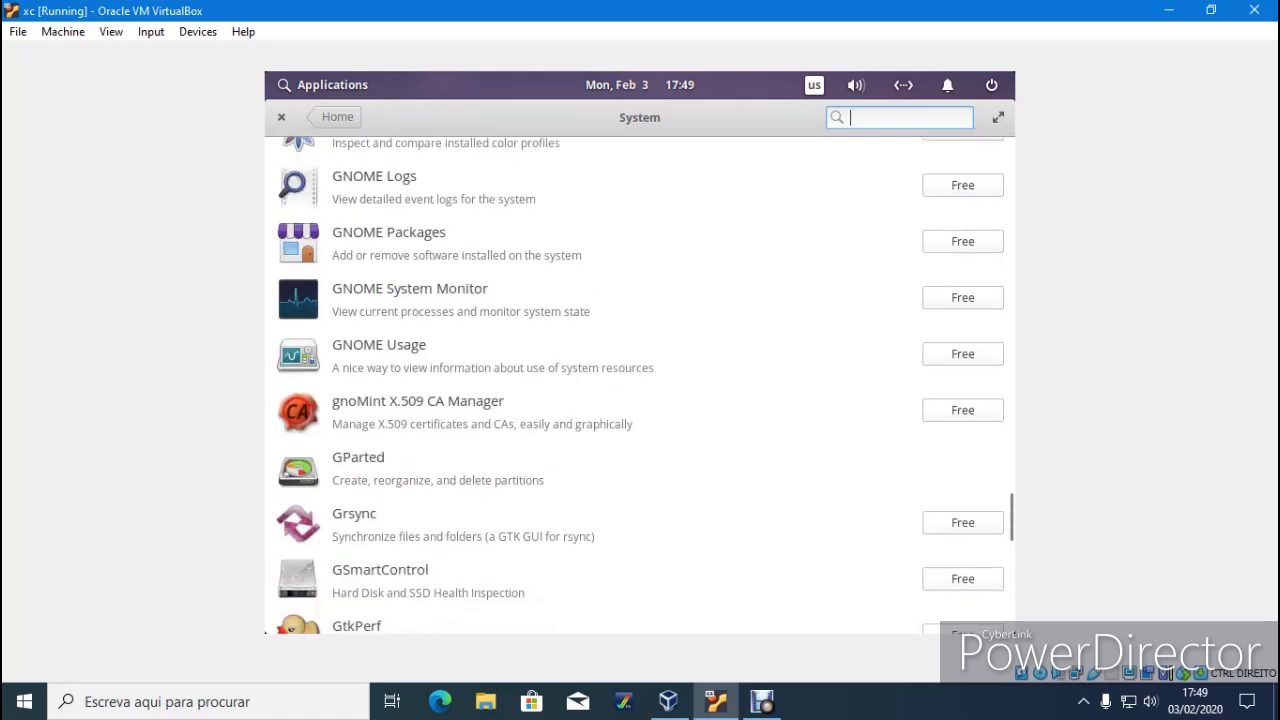
scroll(640, 385, down, 3)
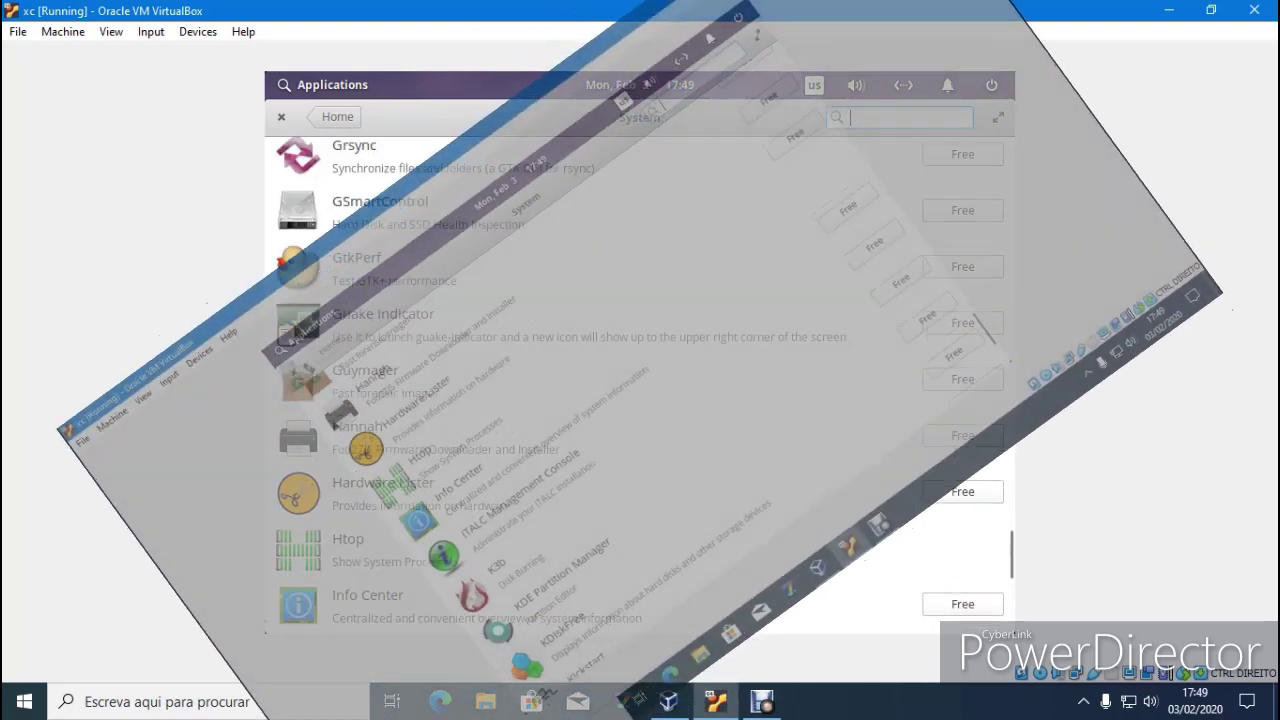
scroll(640, 385, down, 5)
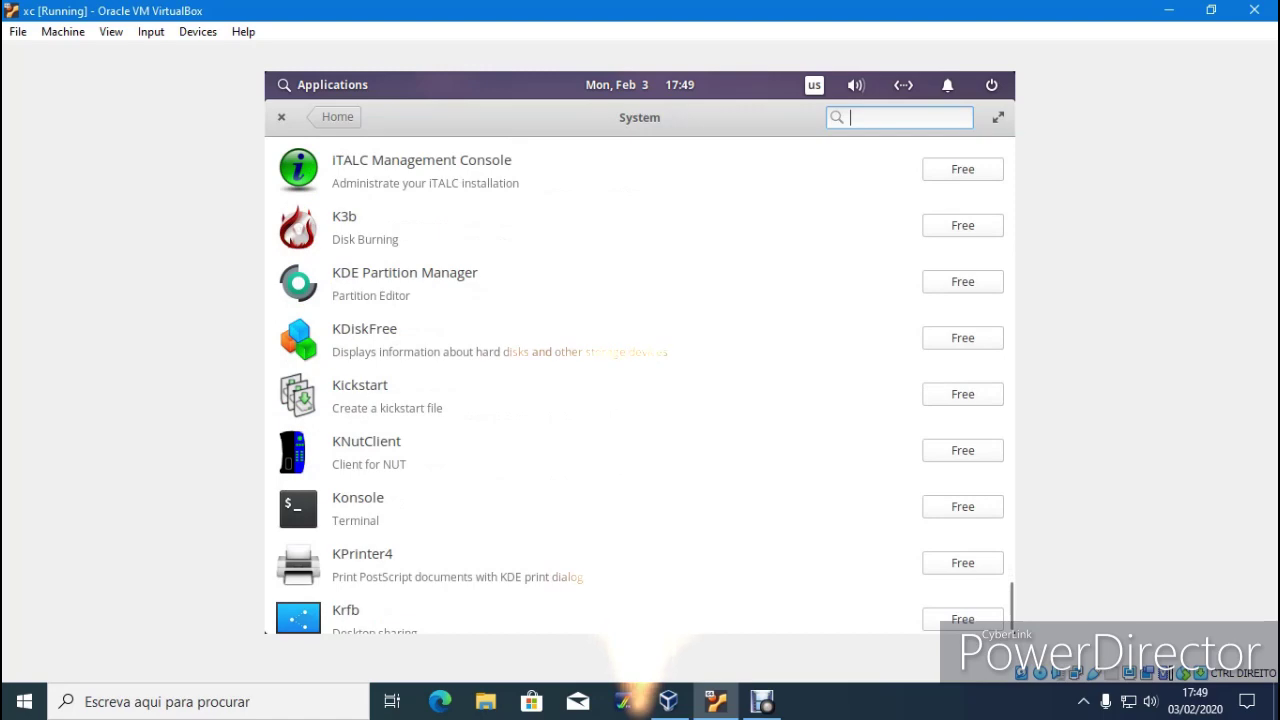
scroll(640, 385, up, 2)
scroll(640, 385, down, 4)
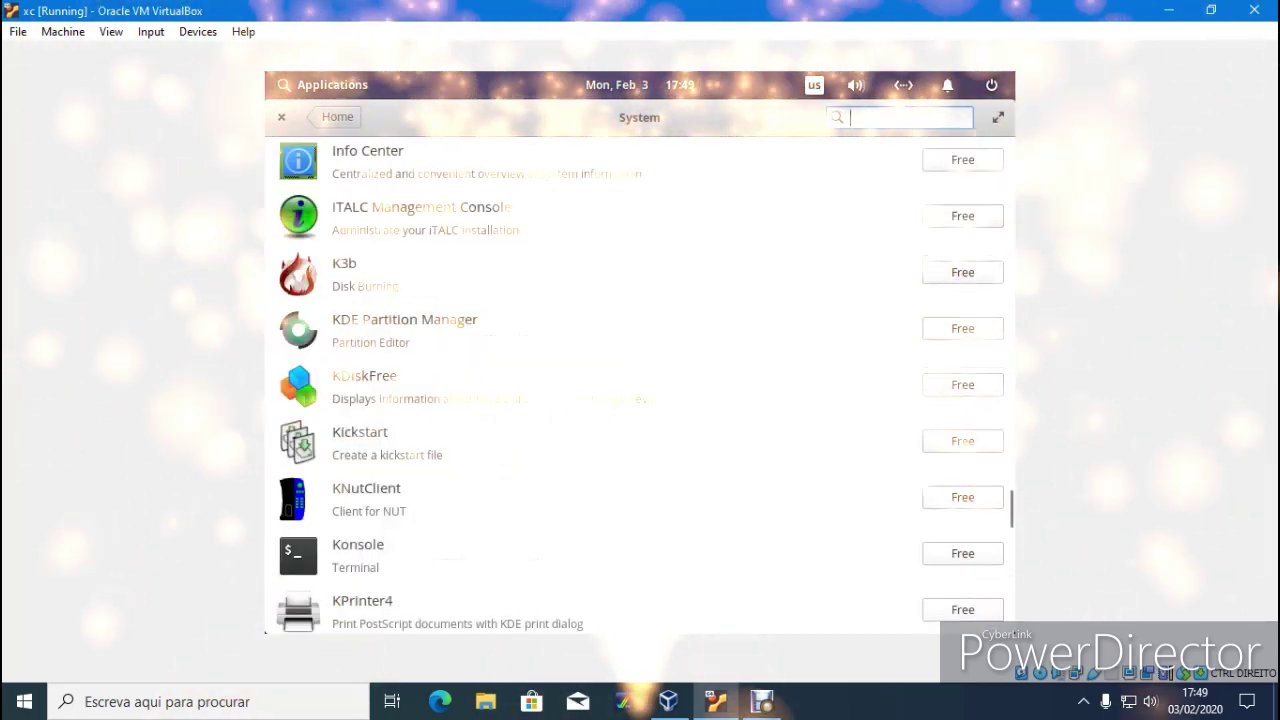
scroll(640, 385, down, 13)
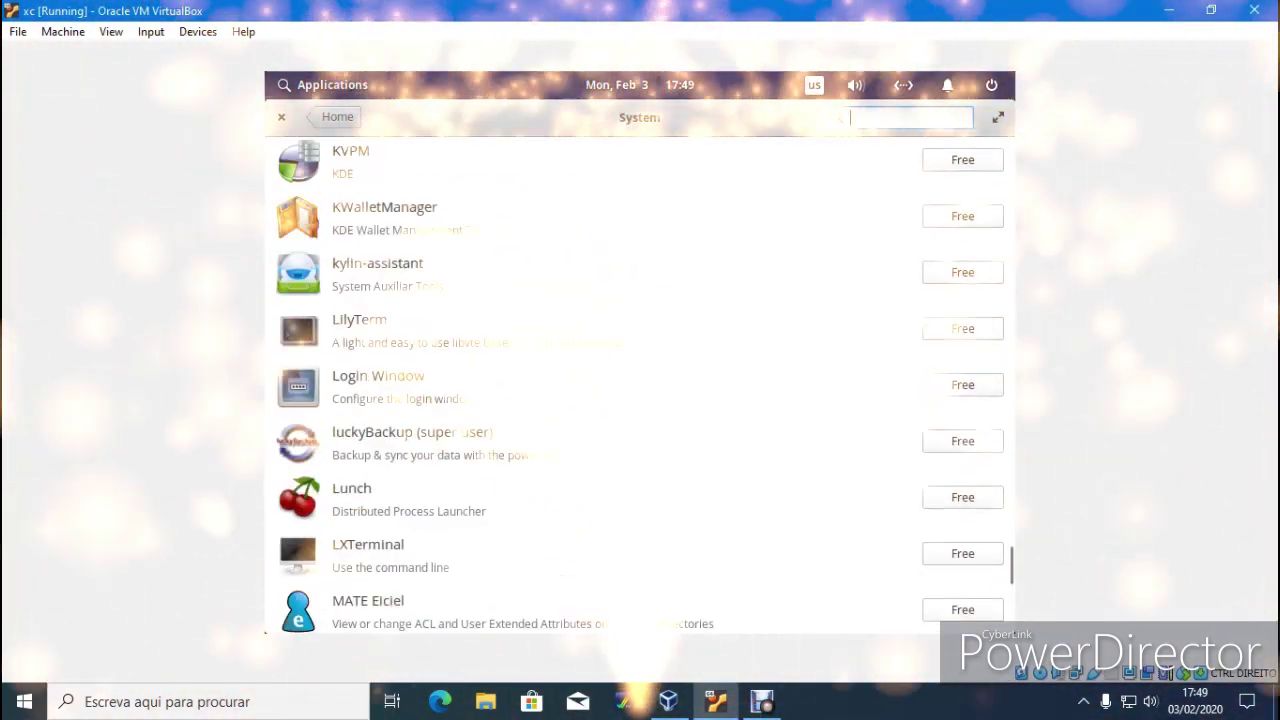
scroll(640, 385, down, 3)
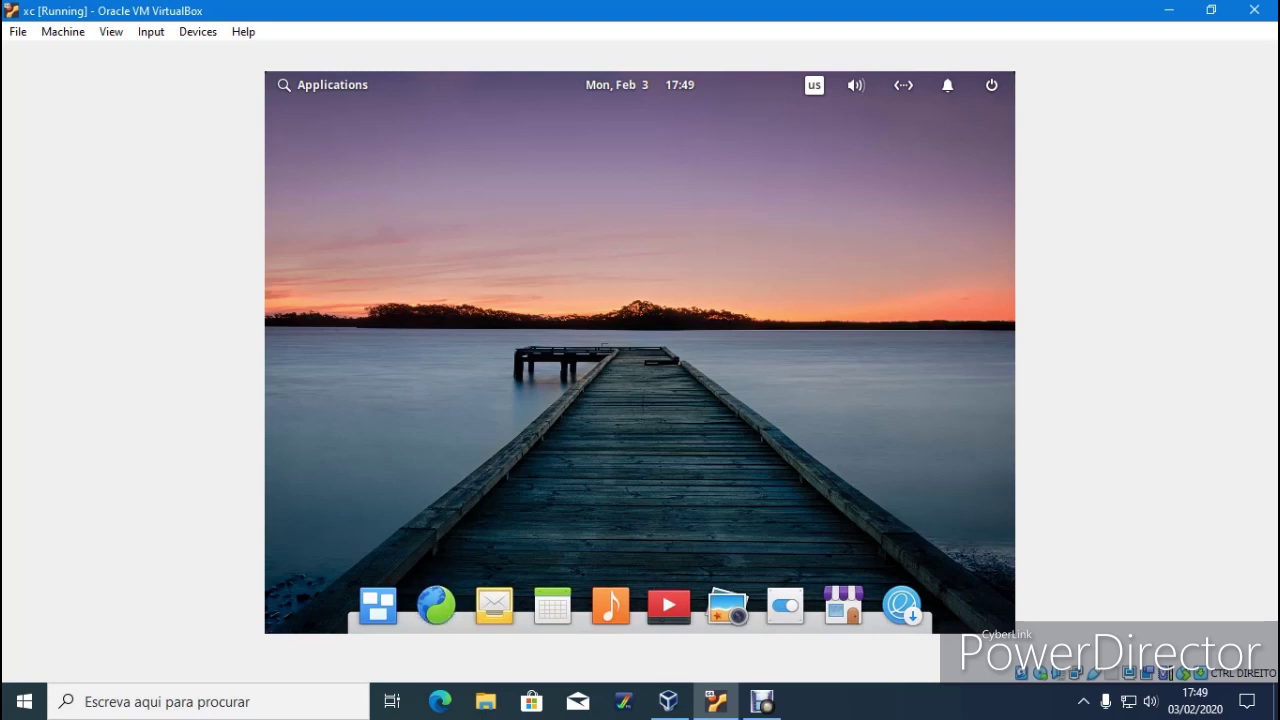
- Switch to the Web browser, search for "temas elemantary" and show the results for the corrected spelling "temas elementary"
click(436, 605)
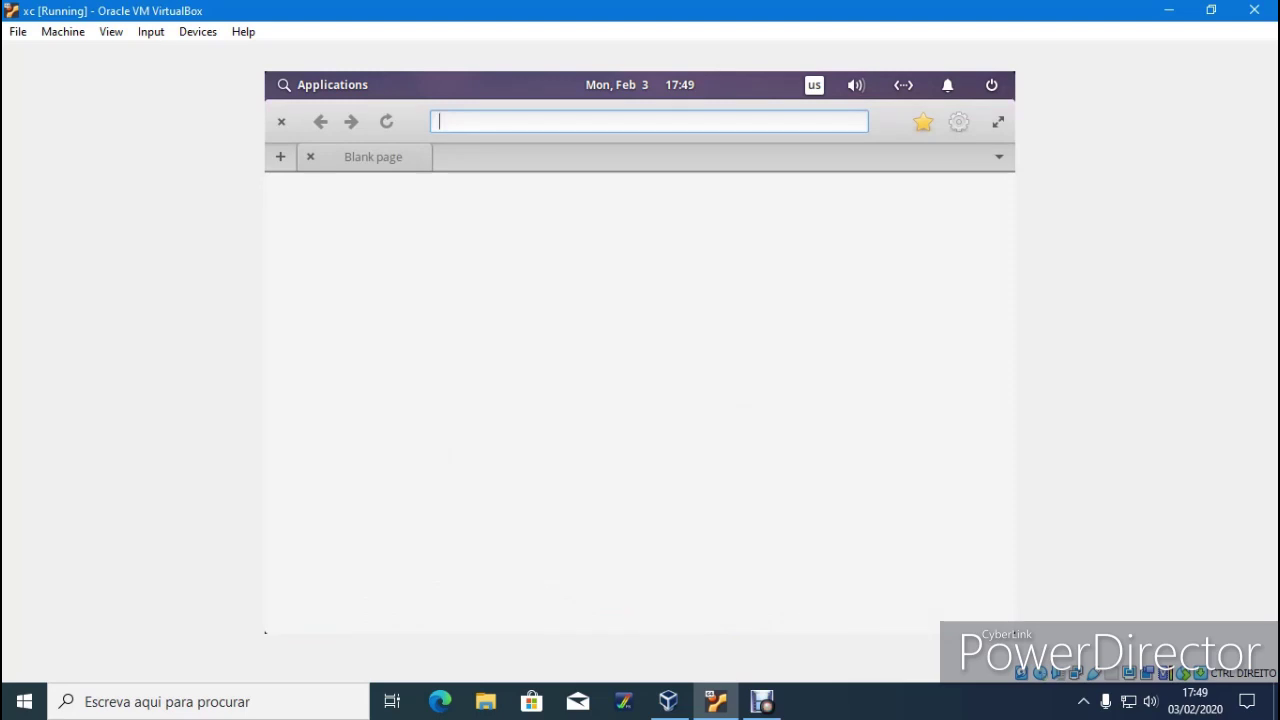
text(temal)
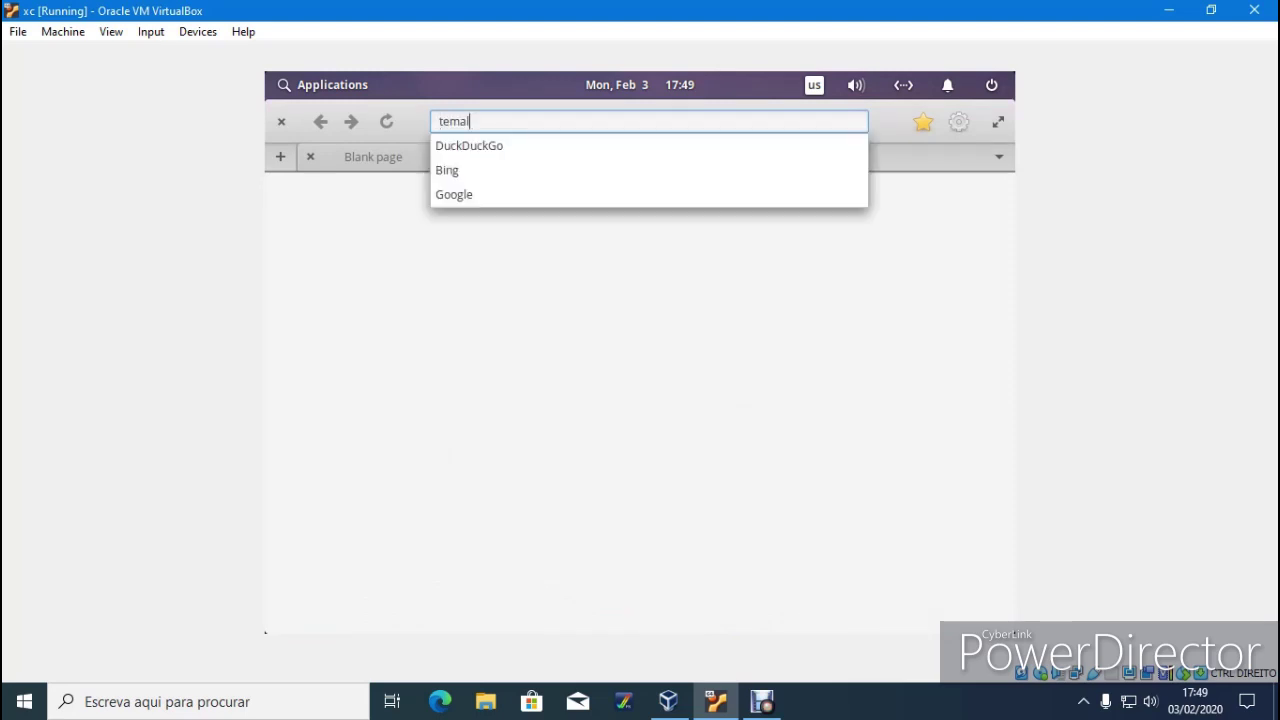
text(ss e)
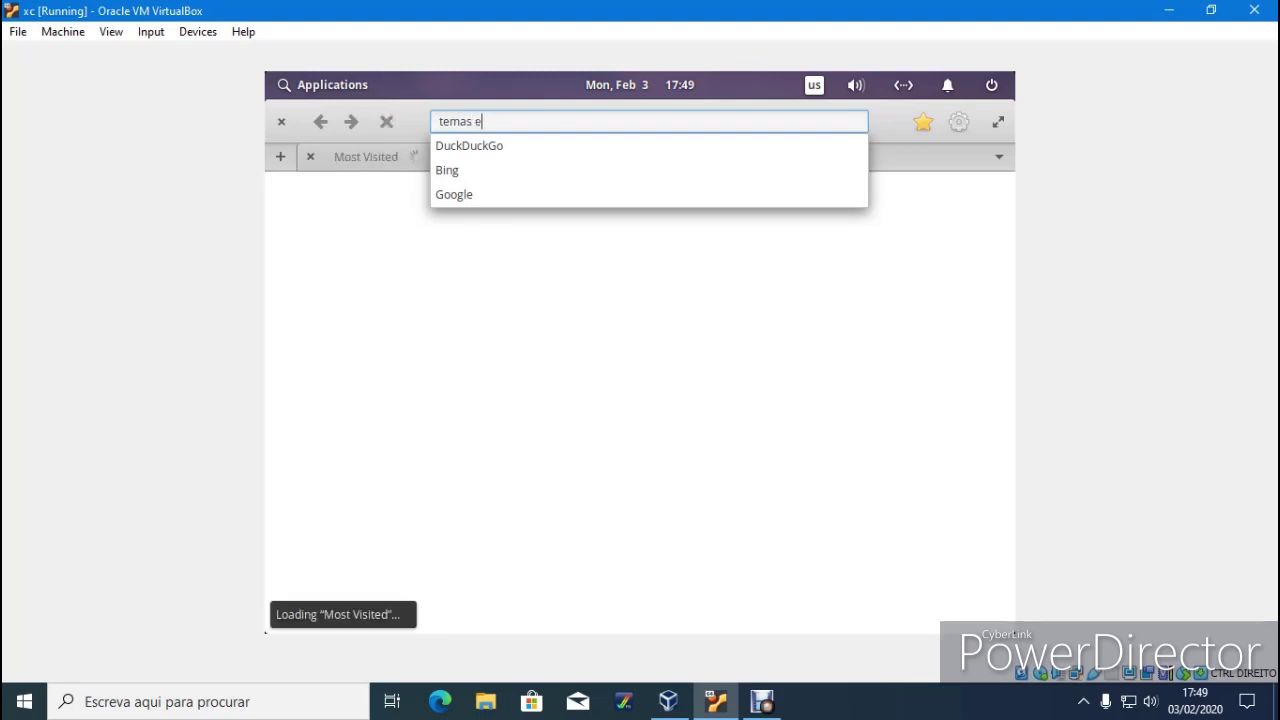
text(lemantary)
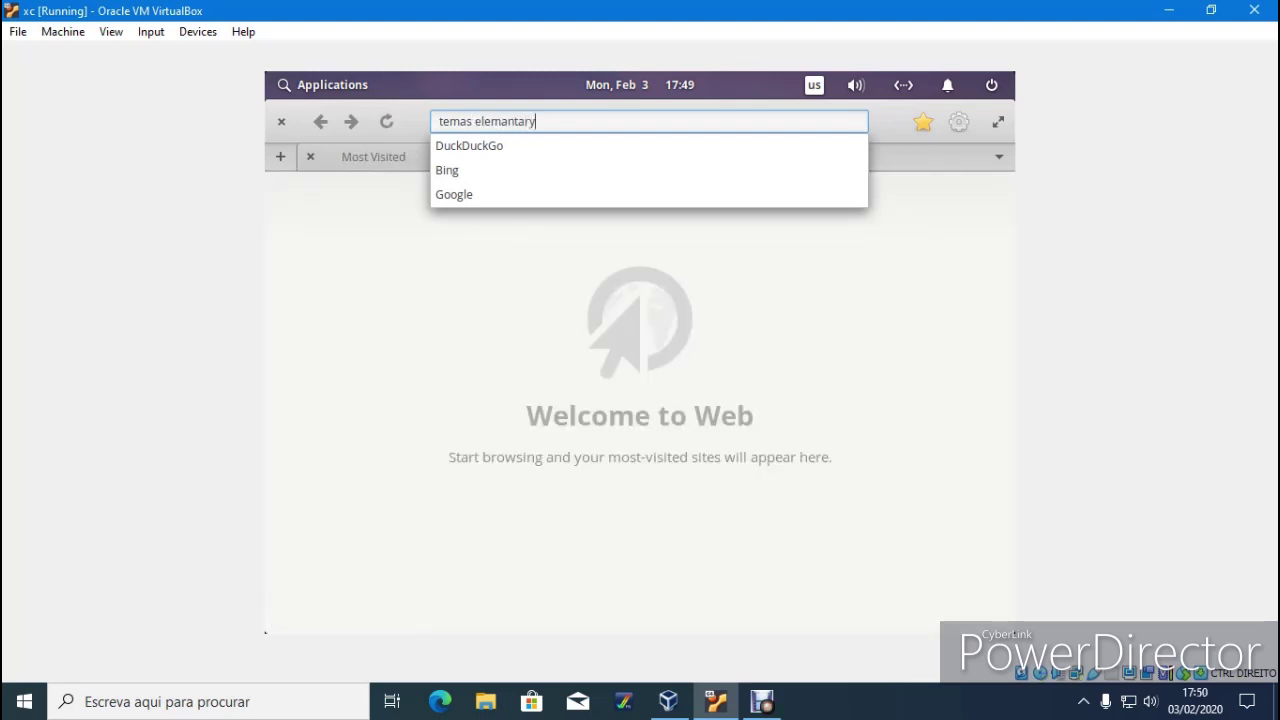
key(Return)
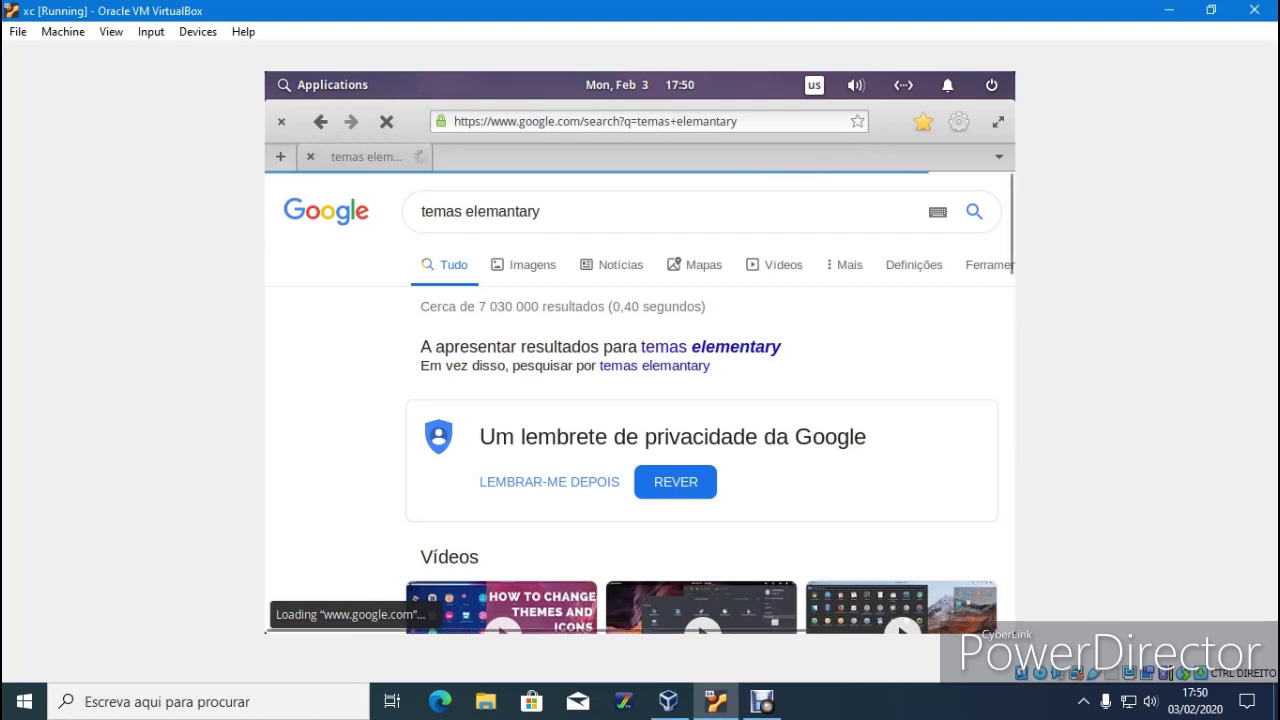
click(710, 347)
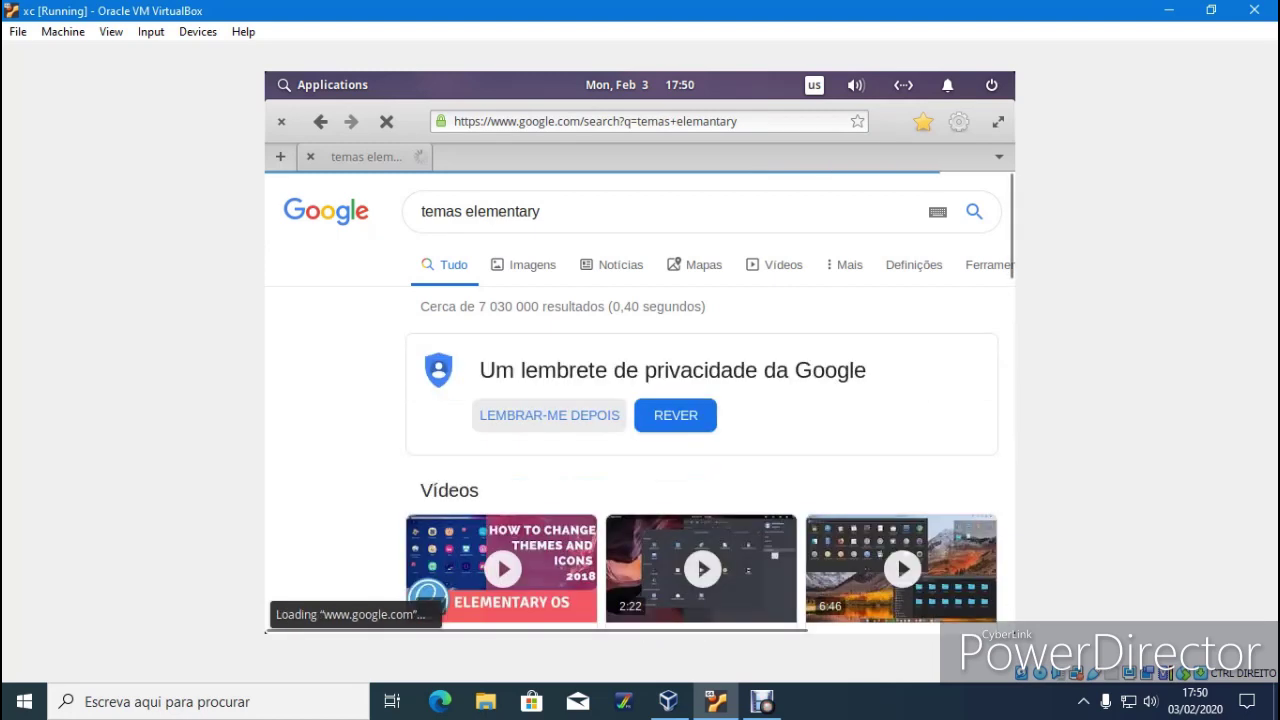
- Open the linuxandubuntu.com result "How To Install Themes Or Icons In Elementary OS" from the search results
scroll(640, 400, down, 1)
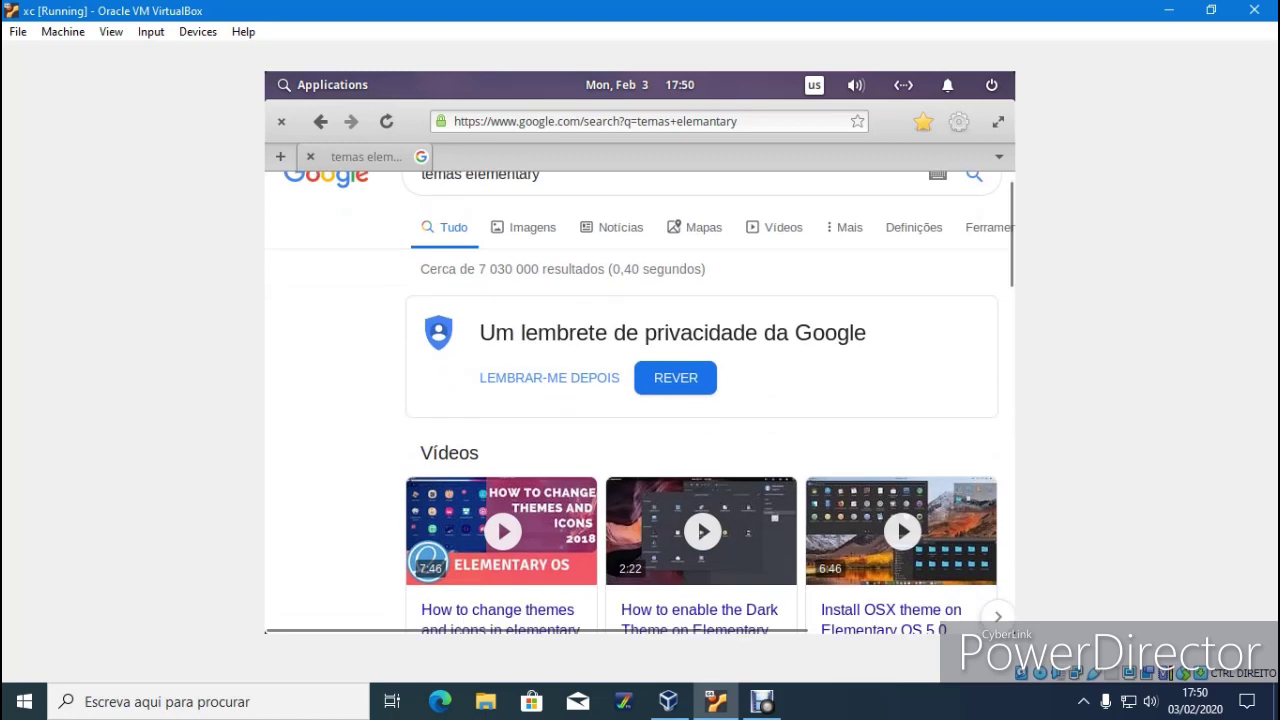
scroll(640, 400, down, 2)
scroll(710, 427, down, 4)
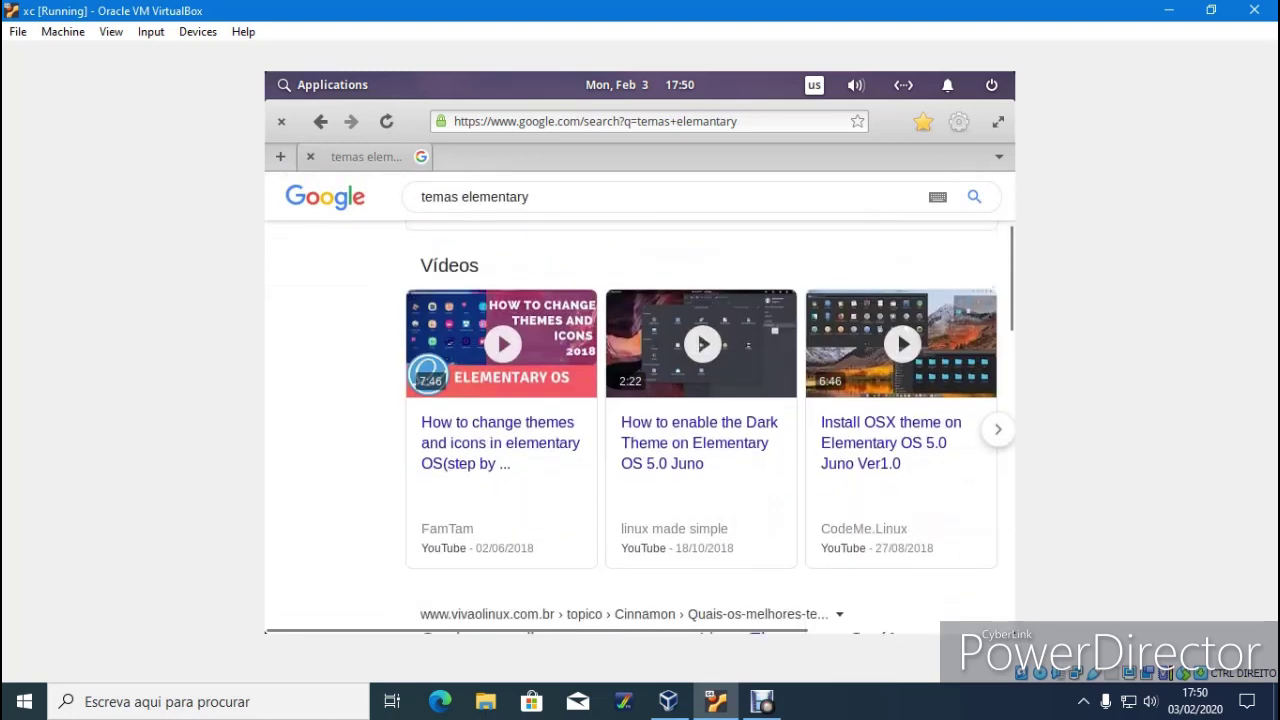
scroll(710, 427, down, 3)
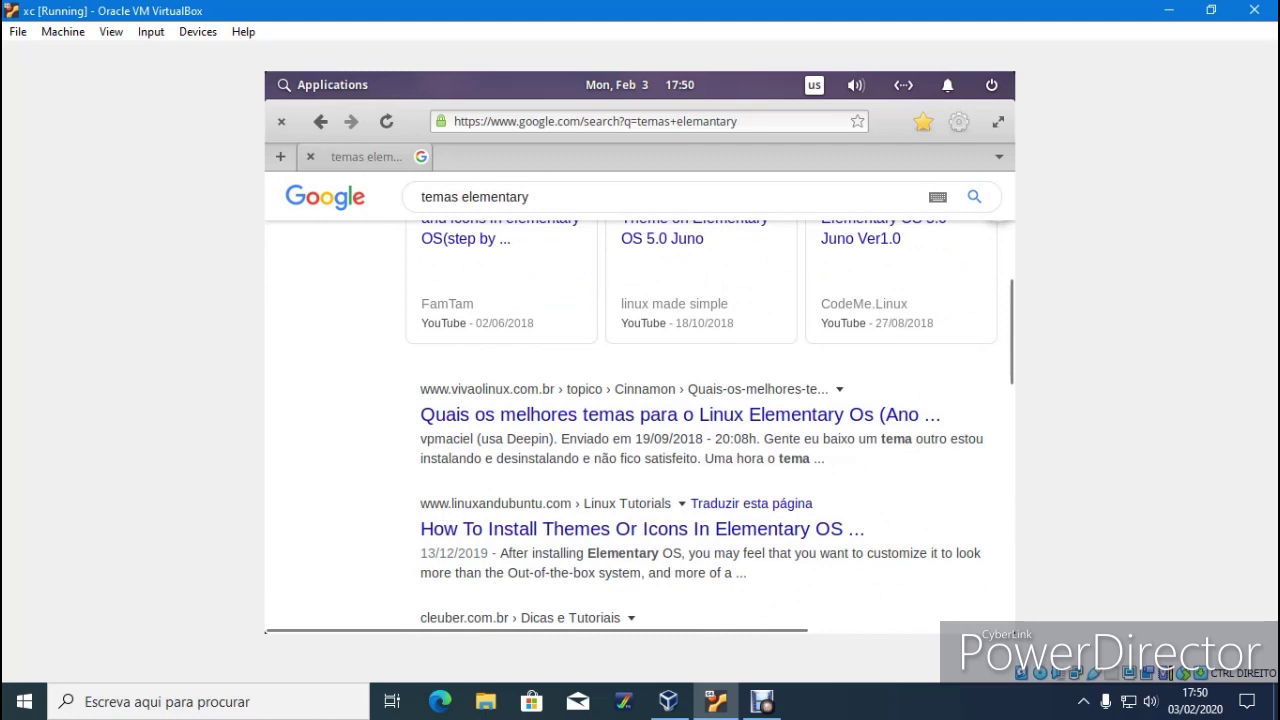
click(640, 528)
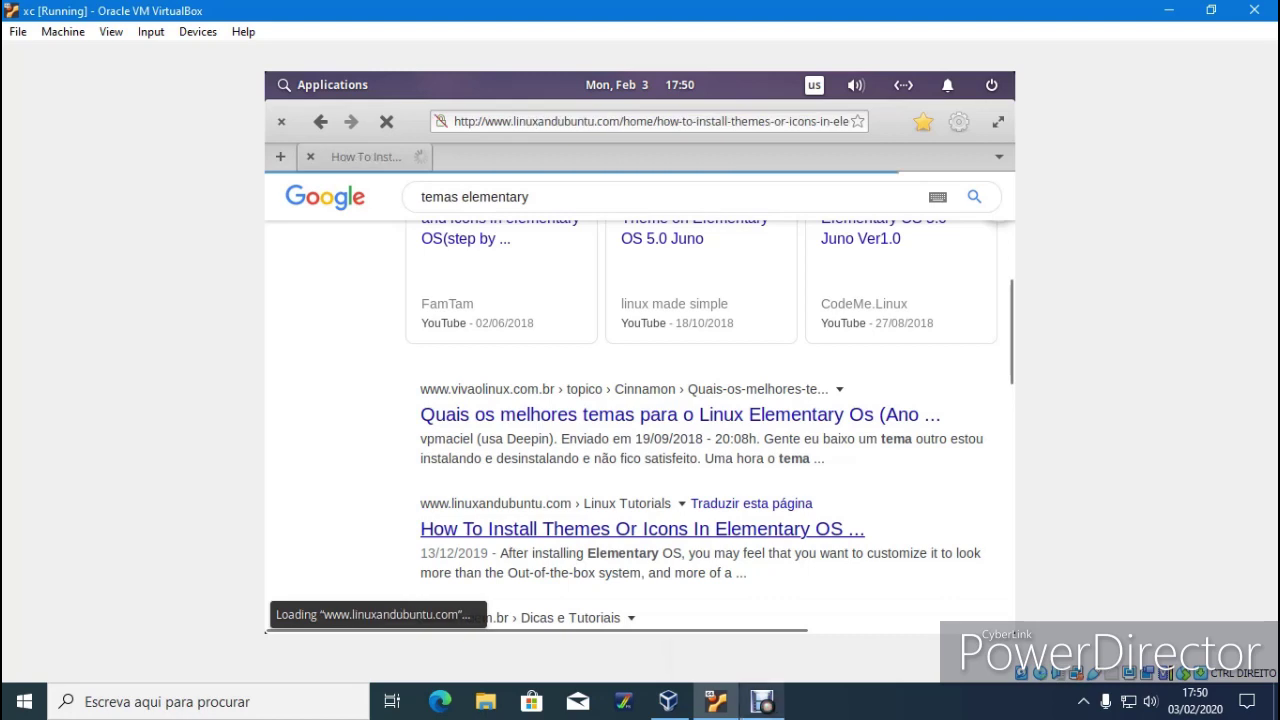
click(763, 702)
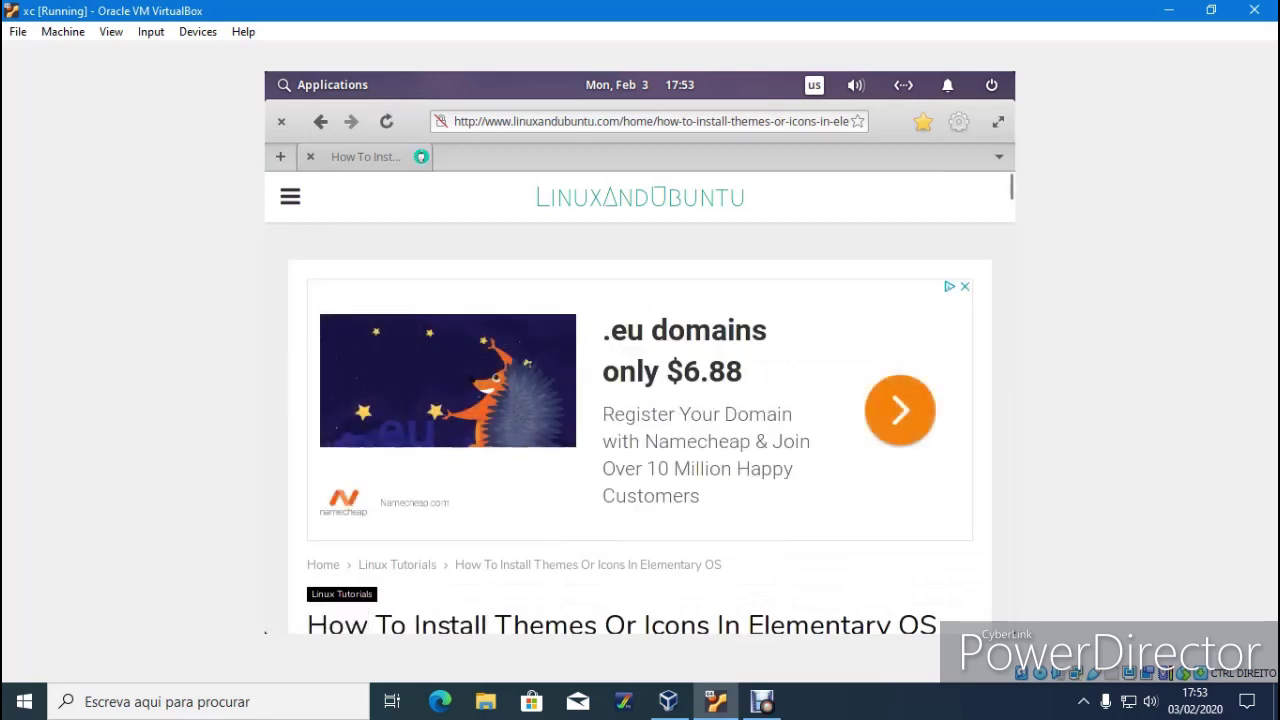
- Copy the command "sudo apt install software-properties-common" from the guide's Installing Elementary Tweaks section
scroll(640, 428, down, 1)
scroll(640, 430, down, 4)
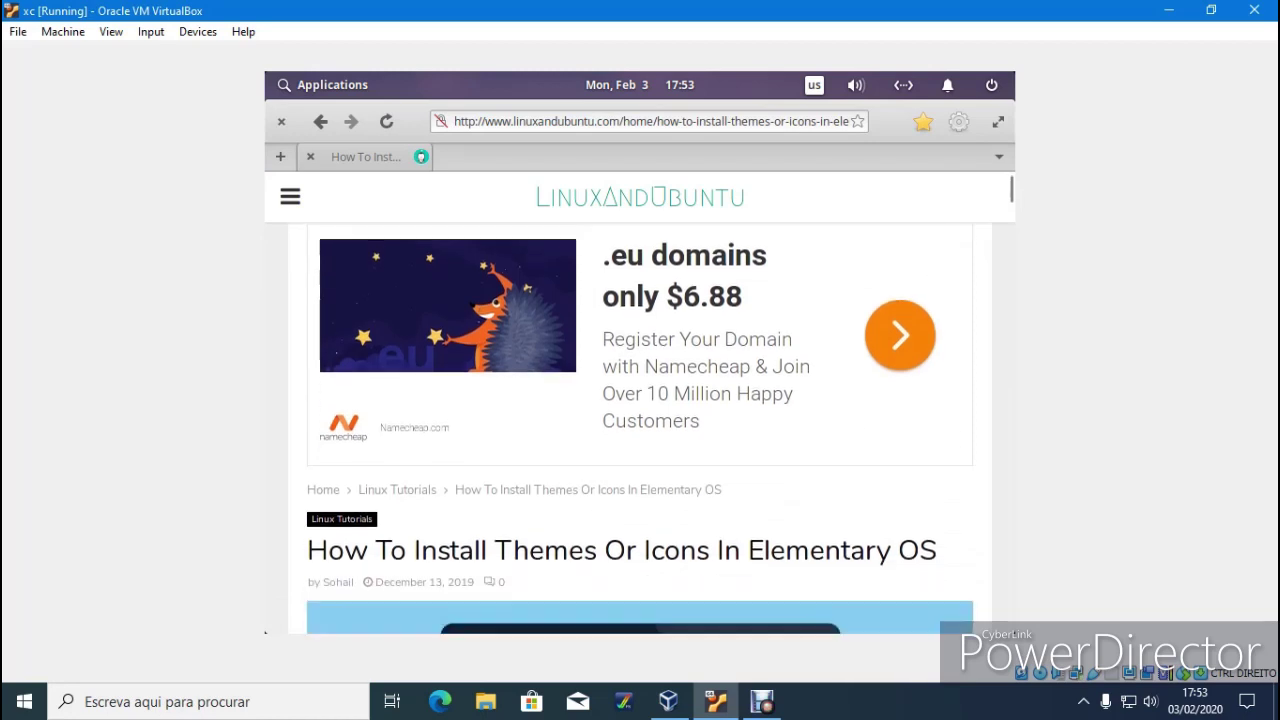
scroll(640, 430, down, 2)
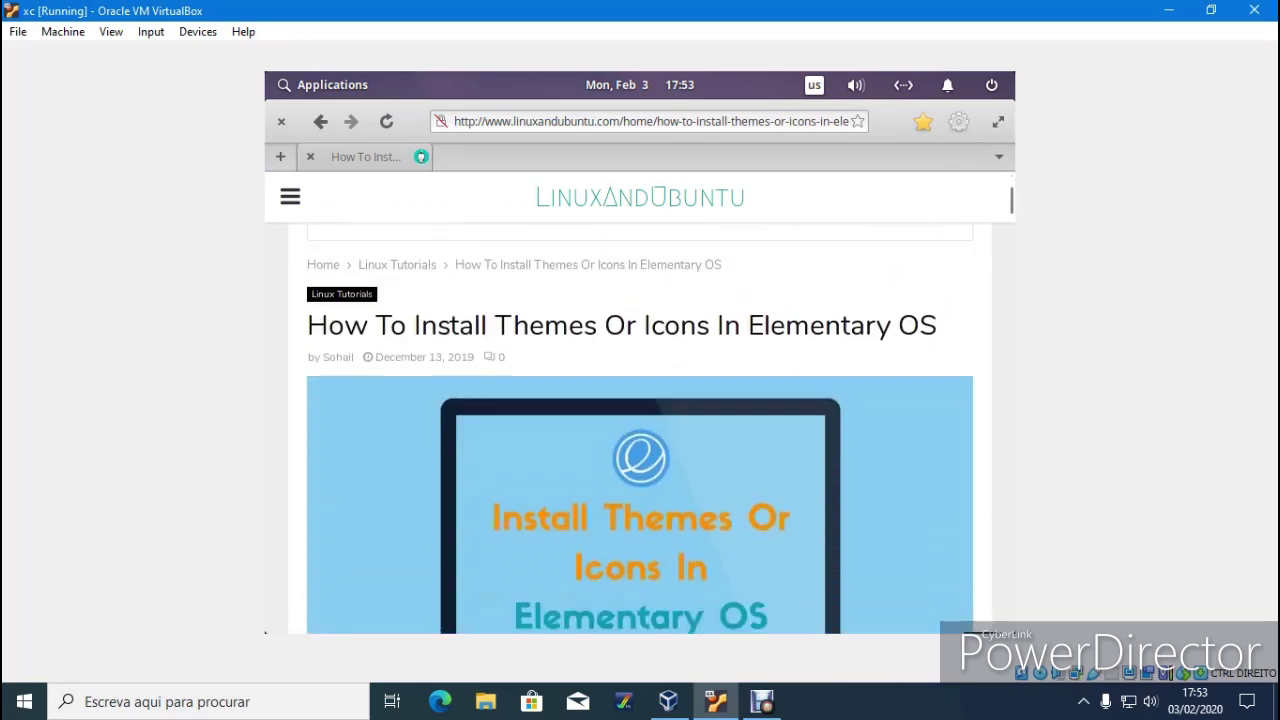
scroll(640, 430, down, 1)
scroll(640, 430, down, 5)
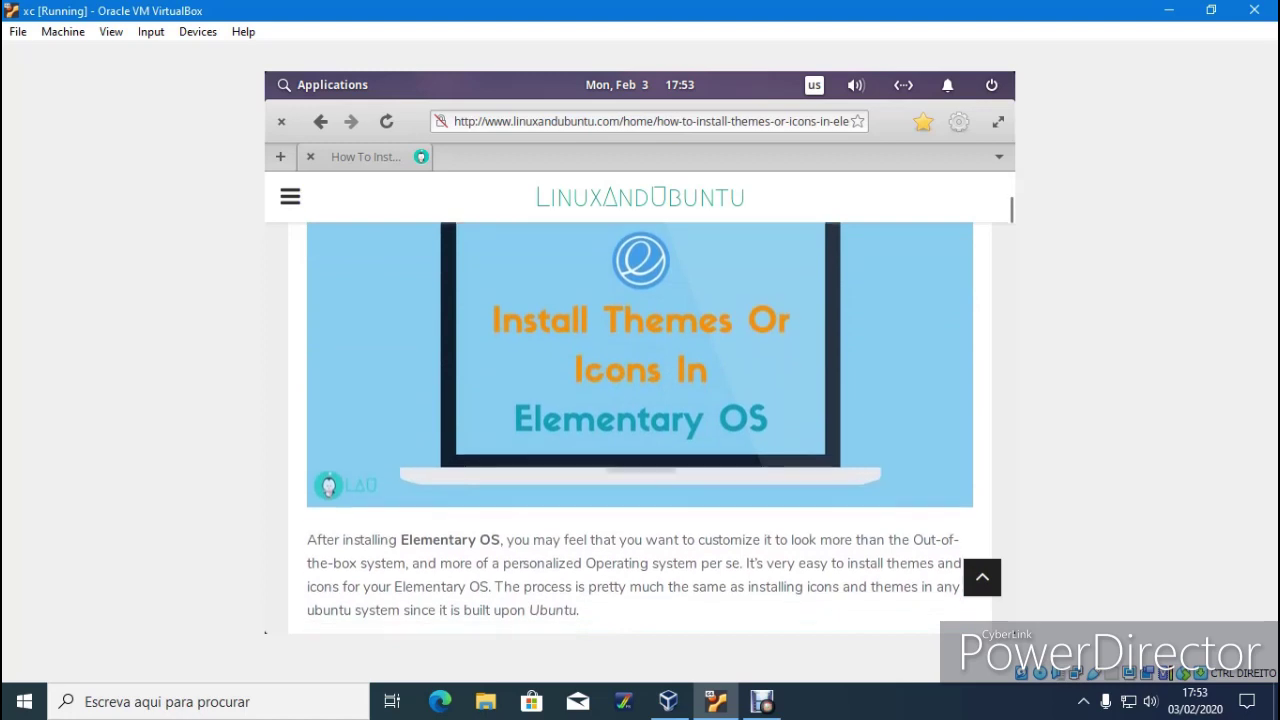
scroll(640, 430, down, 4)
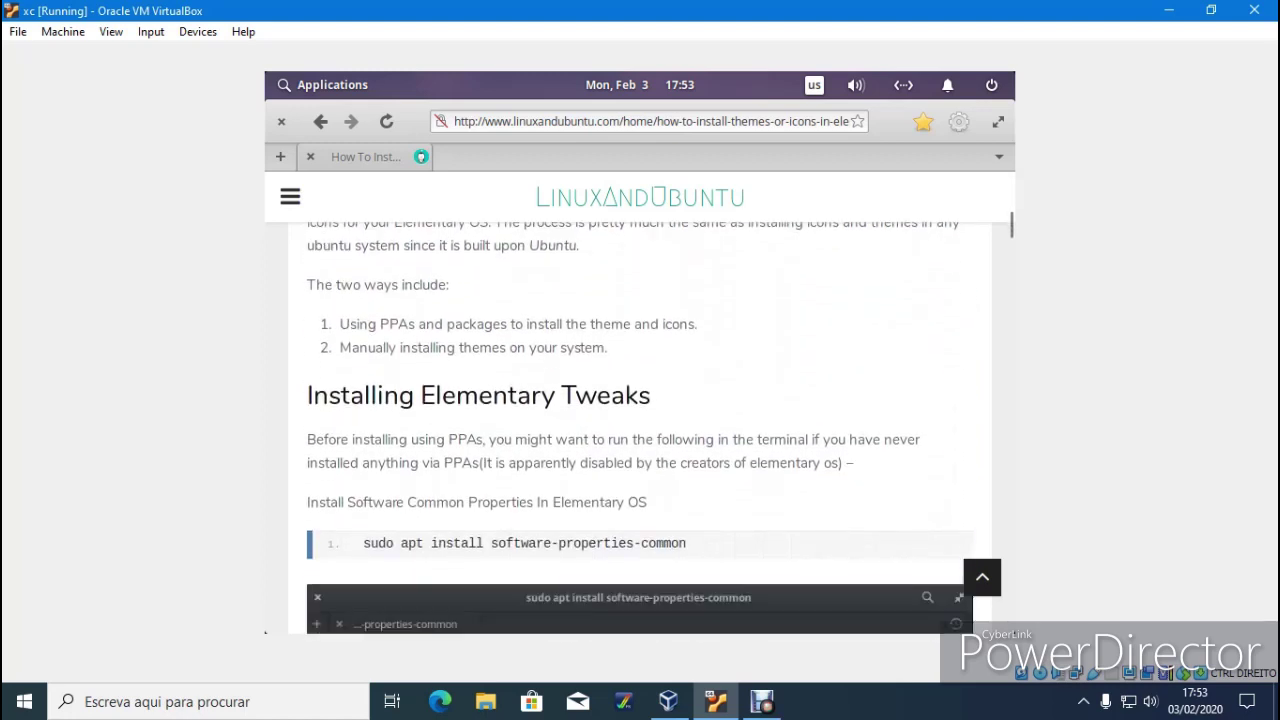
drag(687, 543, 363, 543)
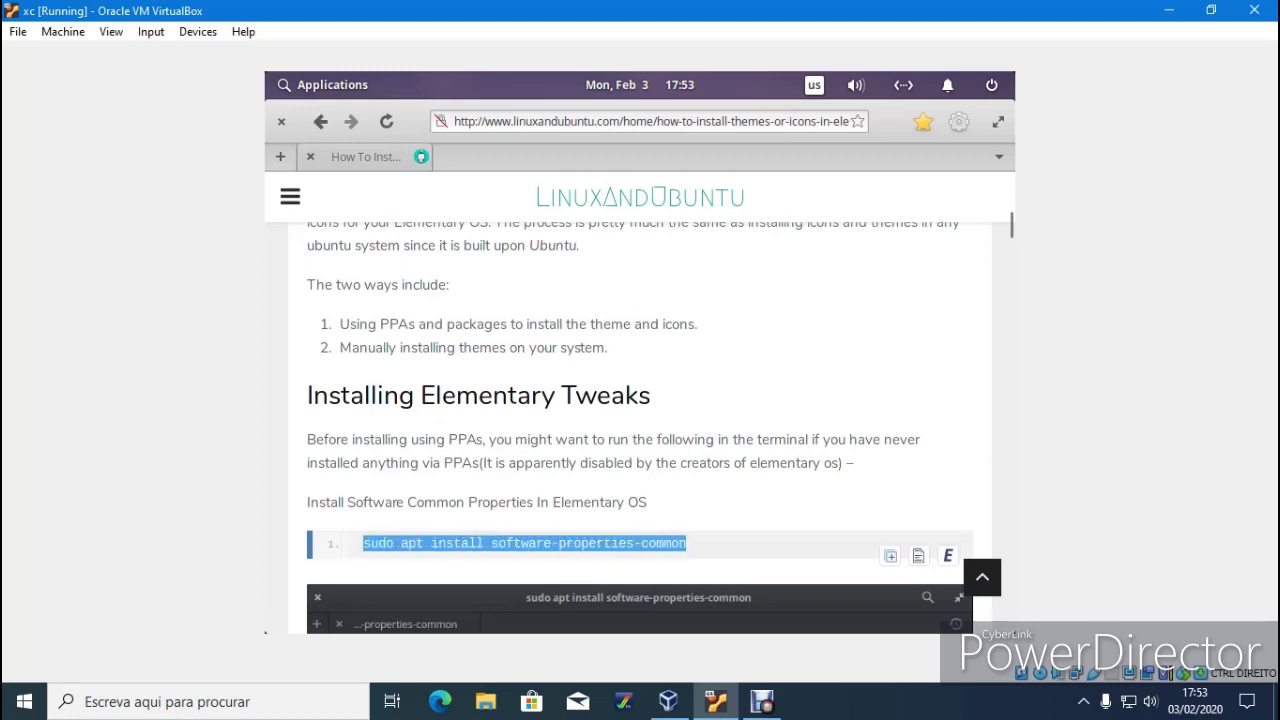
right_click(401, 543)
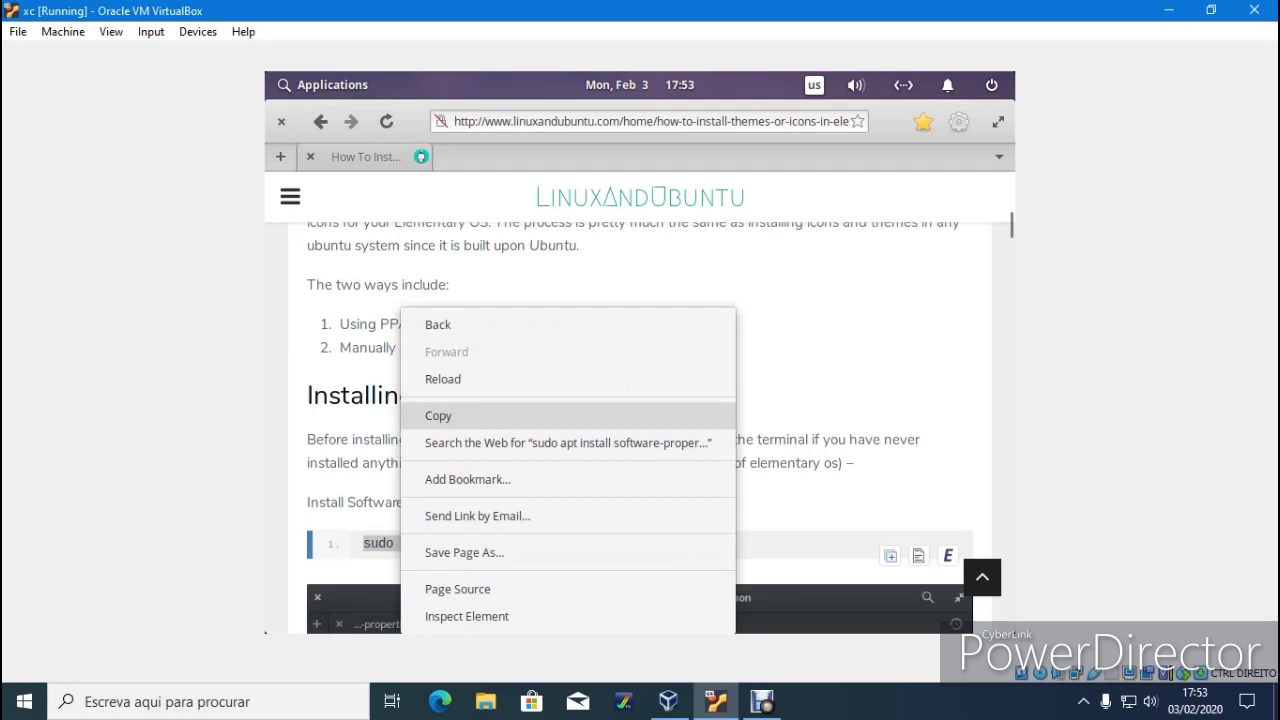
click(438, 415)
- Open the Terminal, run the copied "sudo apt install software-properties-common" command despite the paste protection, and accept the installation with "y"
key(super)
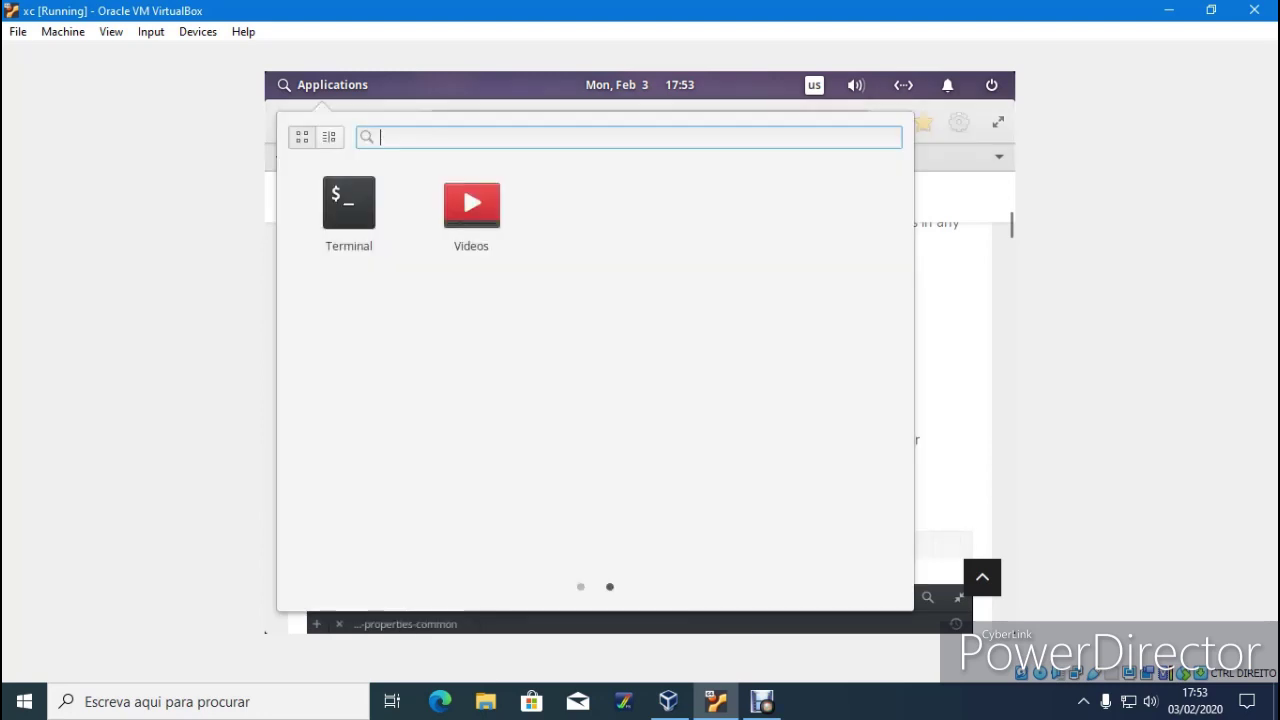
click(349, 212)
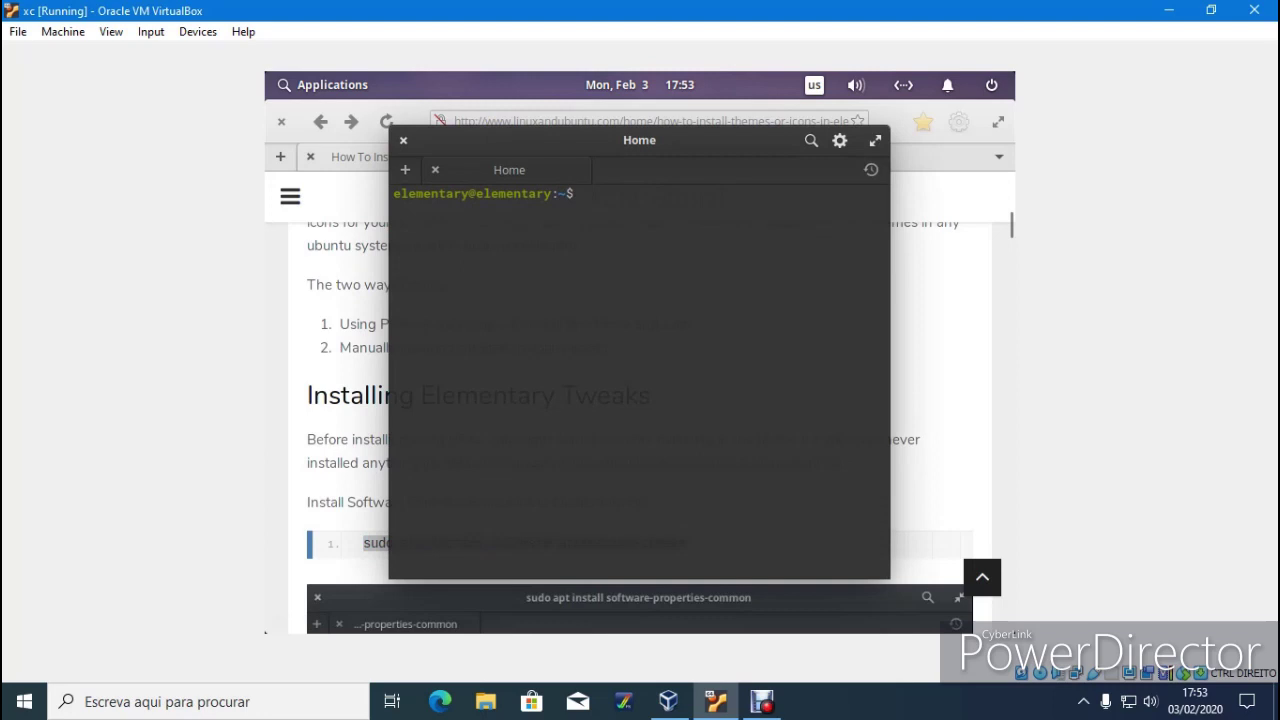
right_click(586, 274)
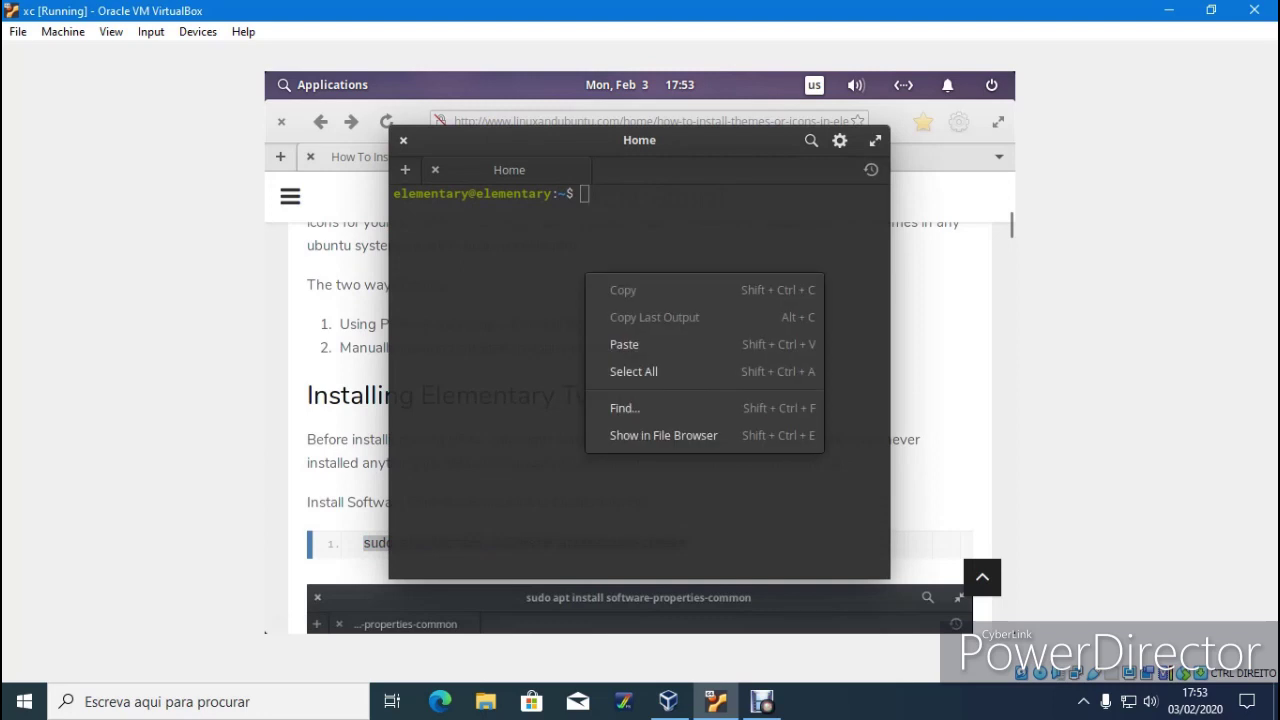
click(624, 344)
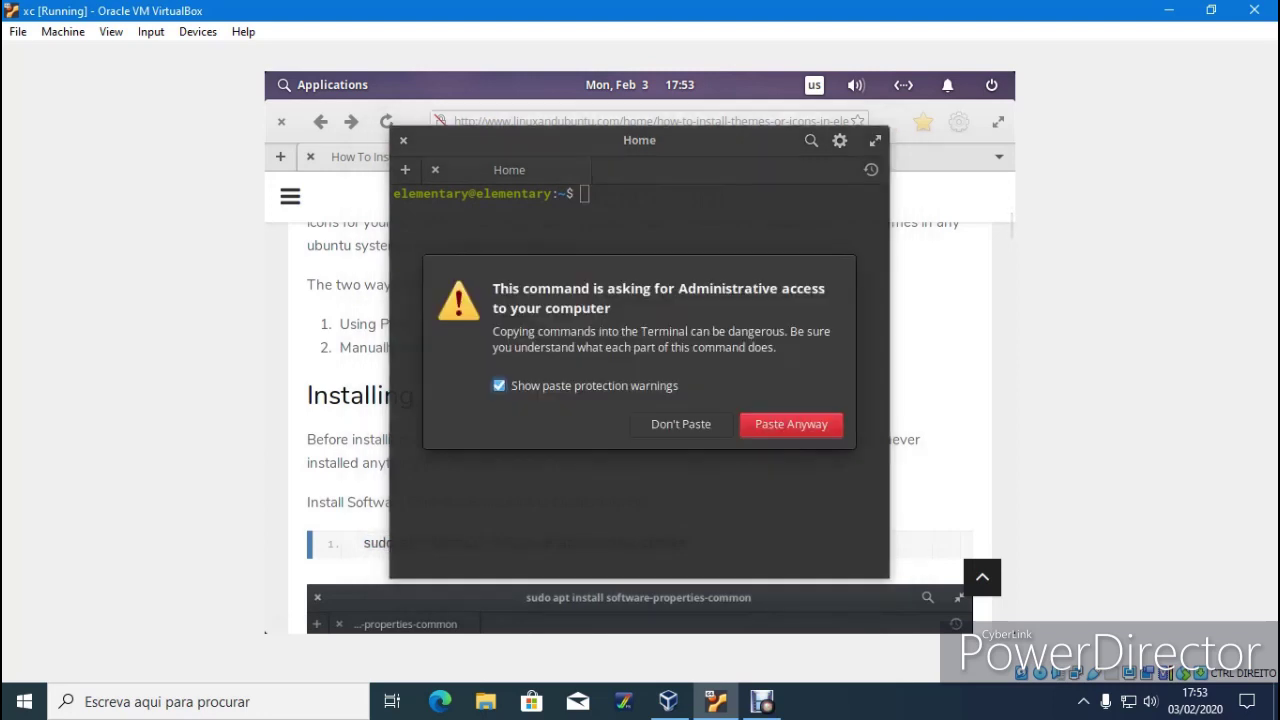
click(791, 424)
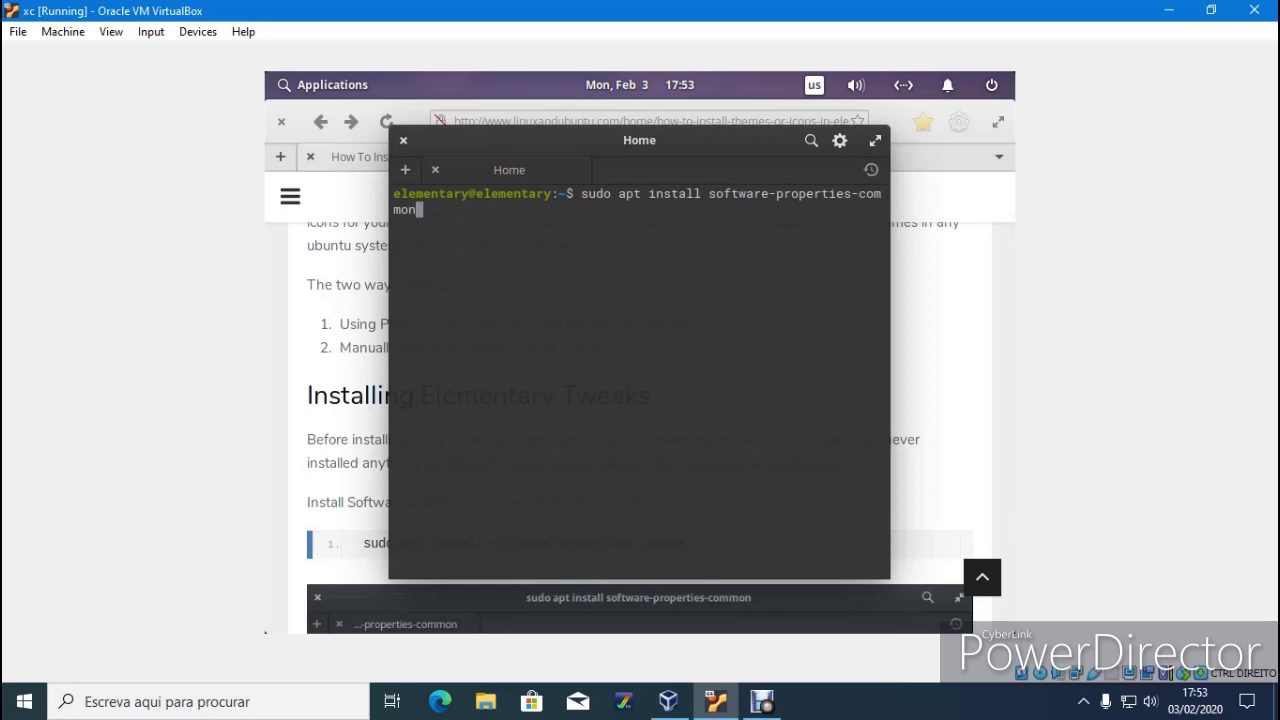
key(Return)
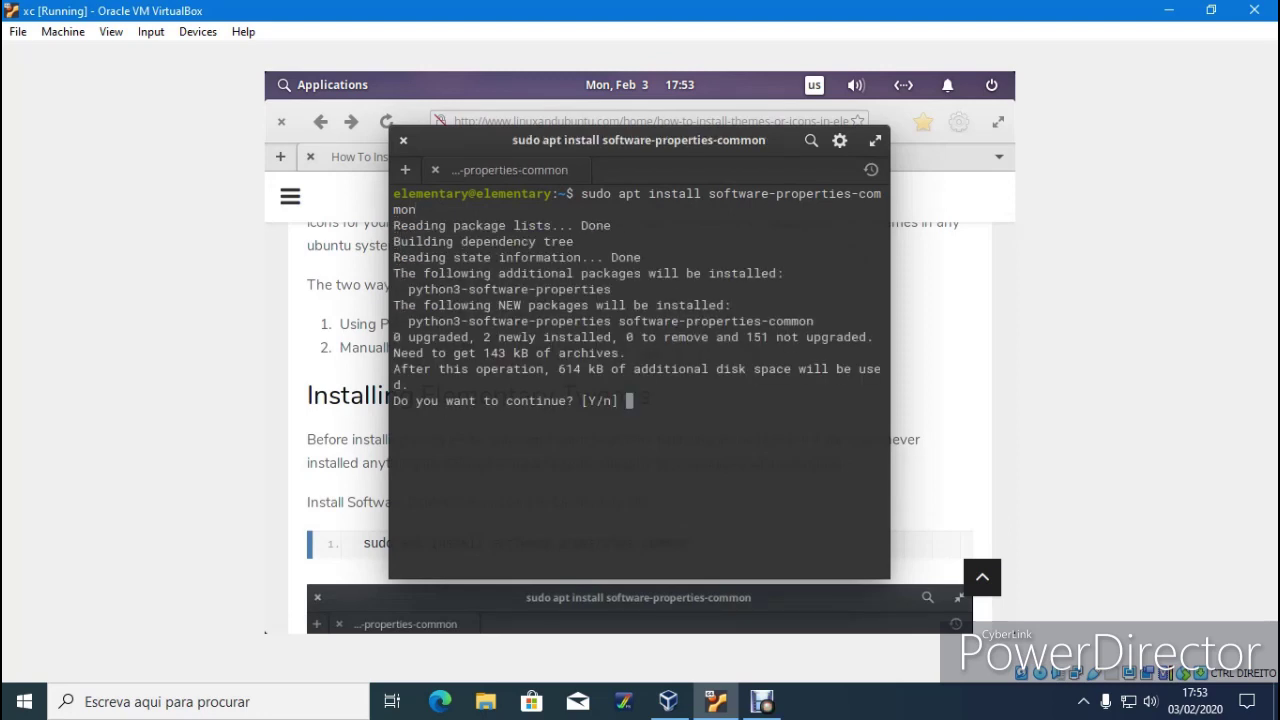
text(y)
key(Return)
click(762, 702)
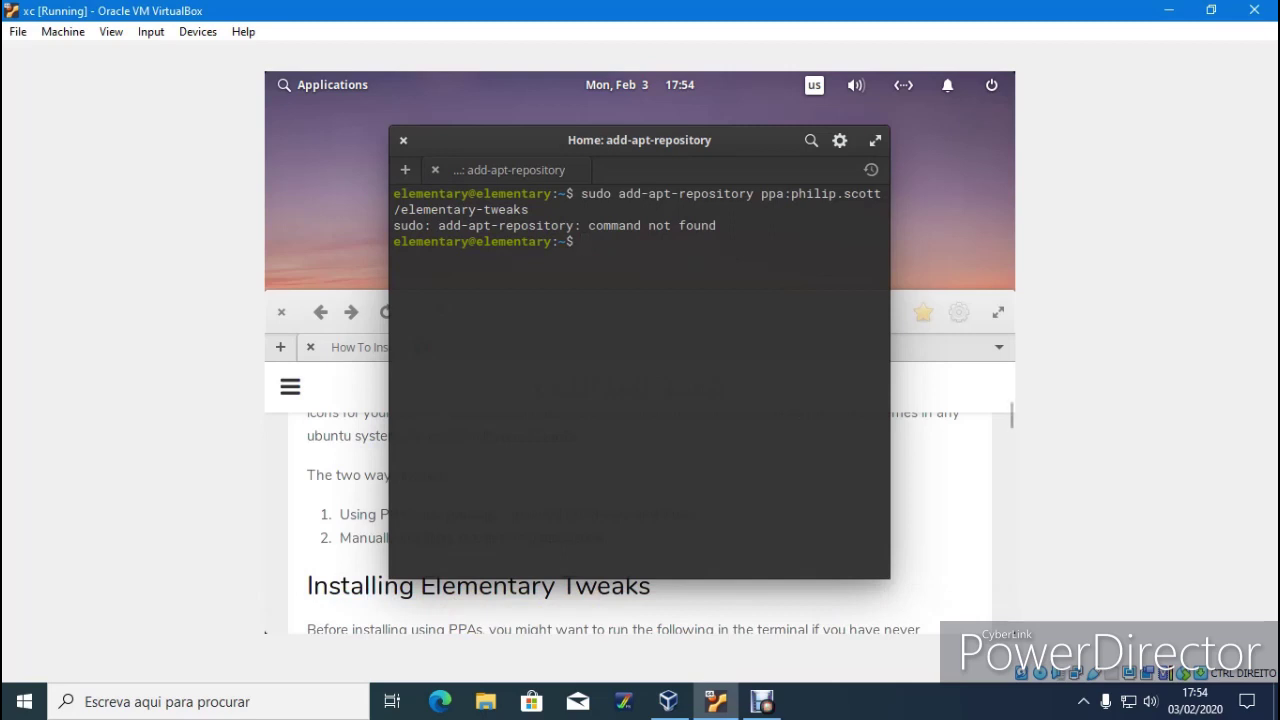
- Return to the guide in the browser and copy its sudo add-apt-repository command for the elementary-tweaks PPA
click(940, 500)
scroll(640, 520, down, 2)
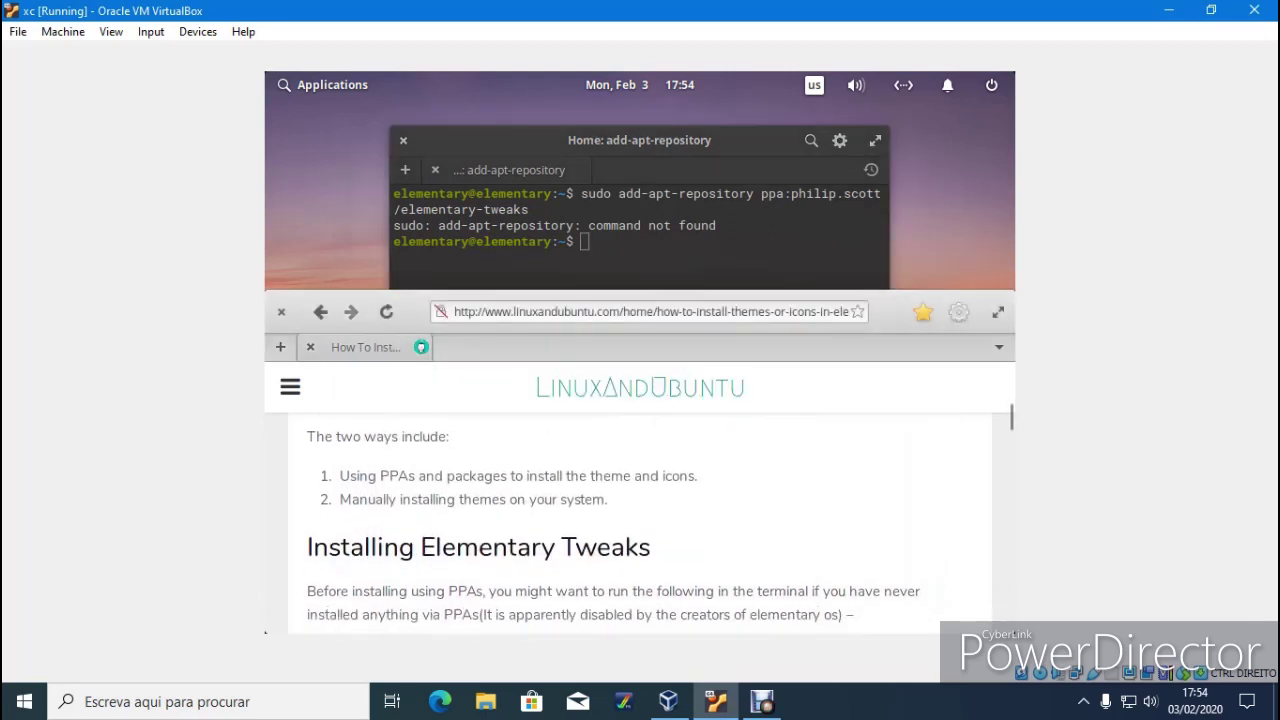
scroll(640, 520, up, 2)
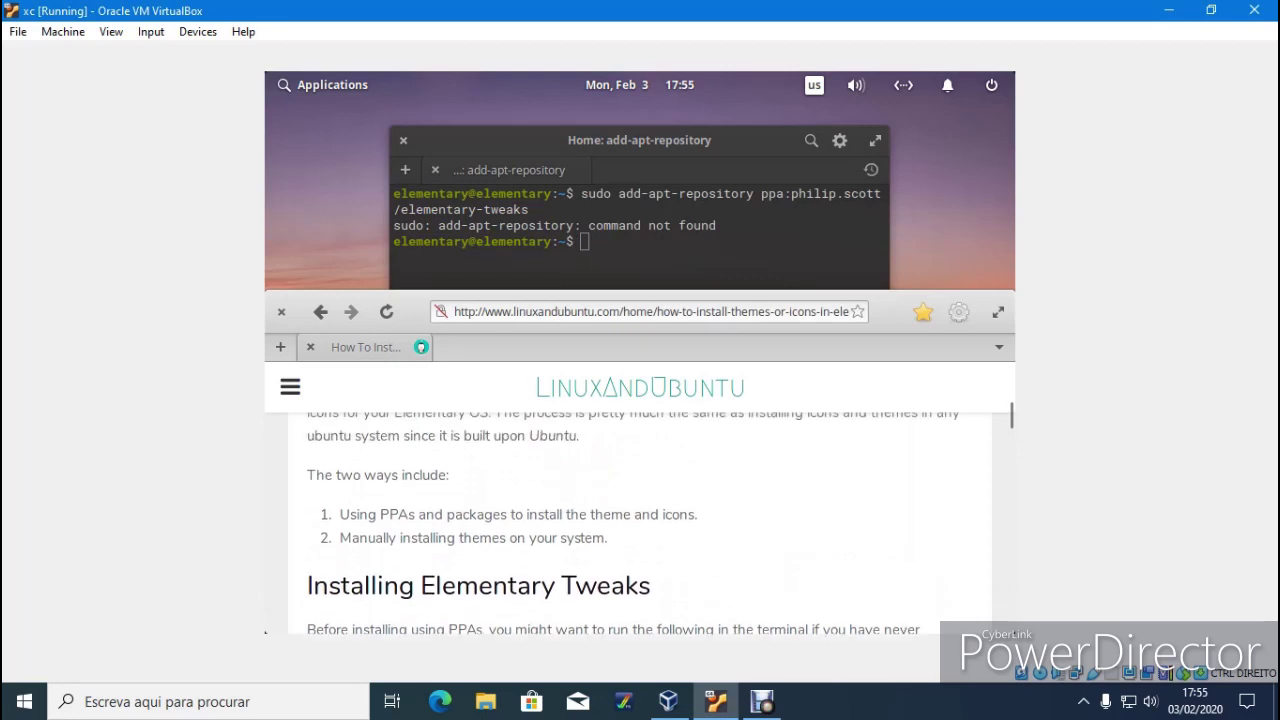
scroll(640, 520, up, 1)
scroll(640, 520, down, 4)
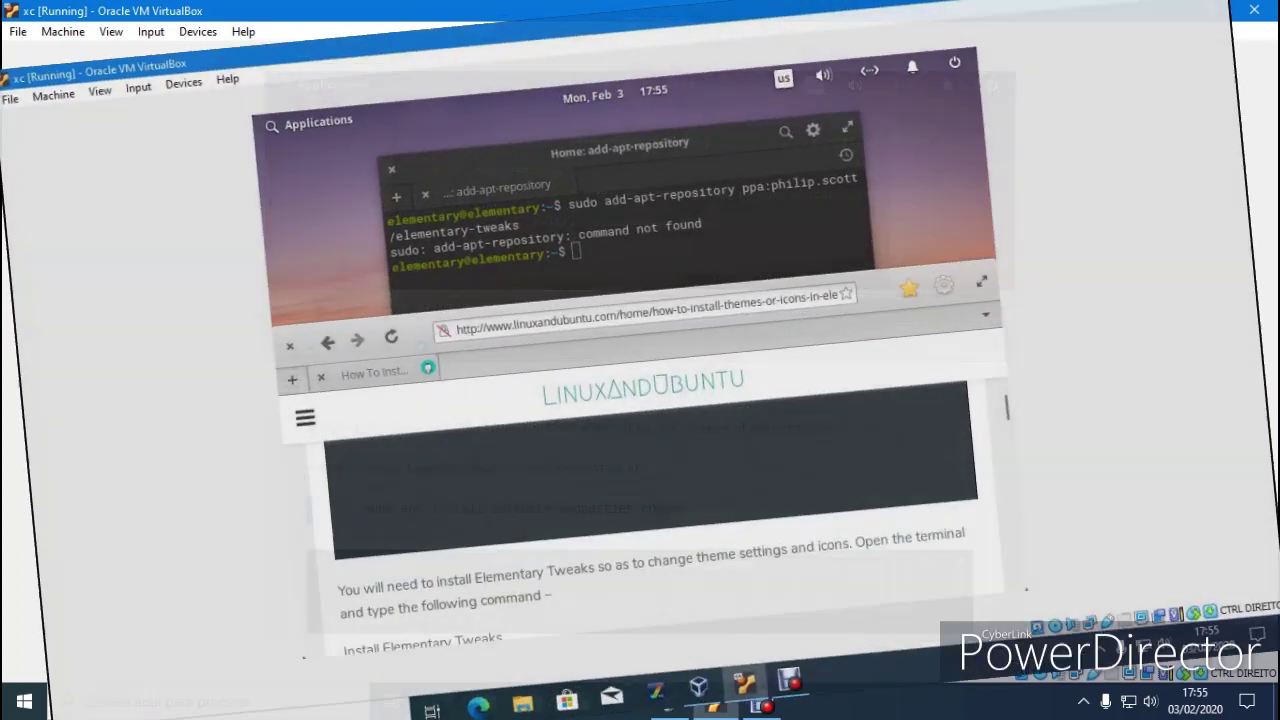
scroll(640, 520, down, 1)
scroll(640, 520, down, 3)
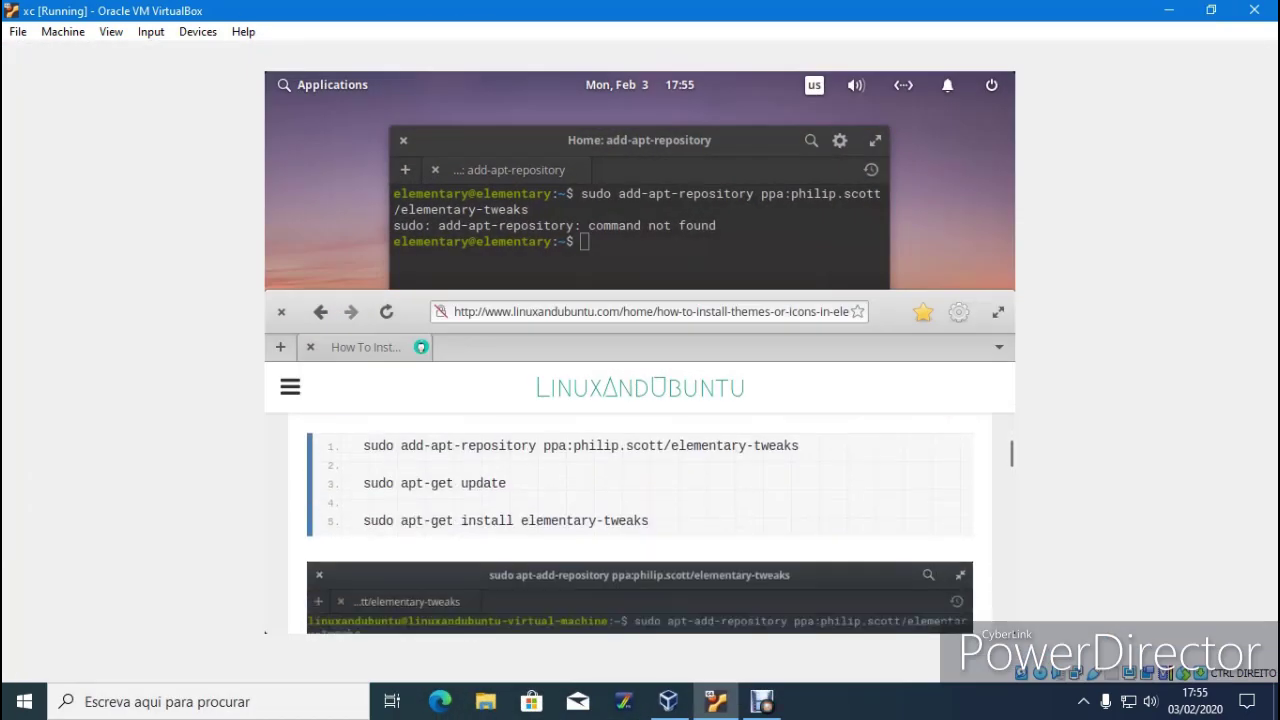
drag(799, 445, 363, 445)
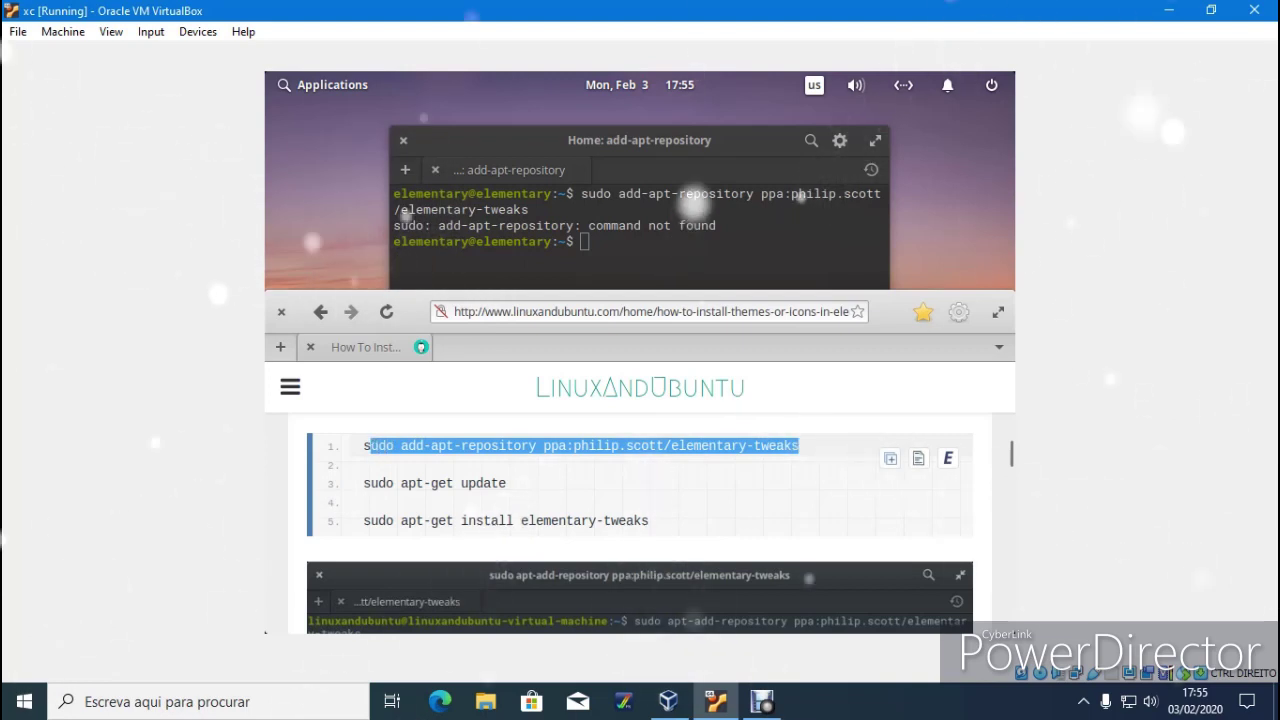
right_click(385, 445)
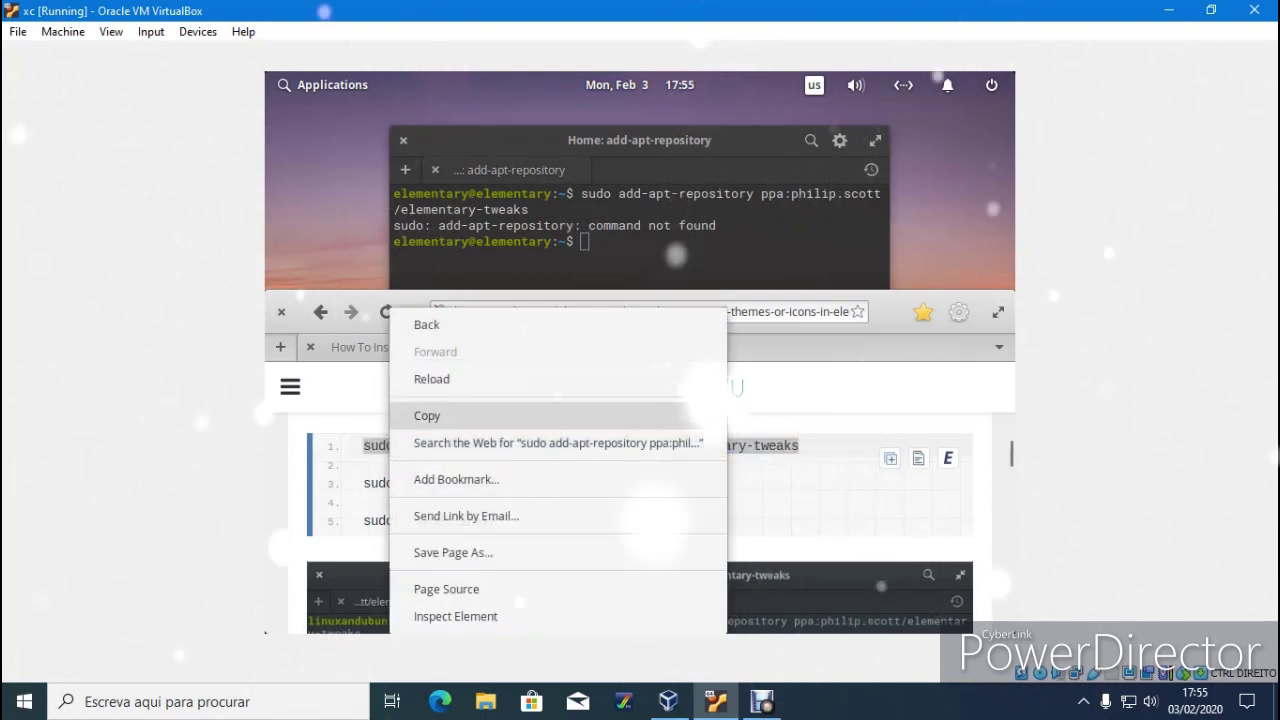
click(429, 414)
- Run the copied add-apt-repository command in the Terminal and confirm adding the elementary-tweaks PPA
click(603, 259)
right_click(603, 259)
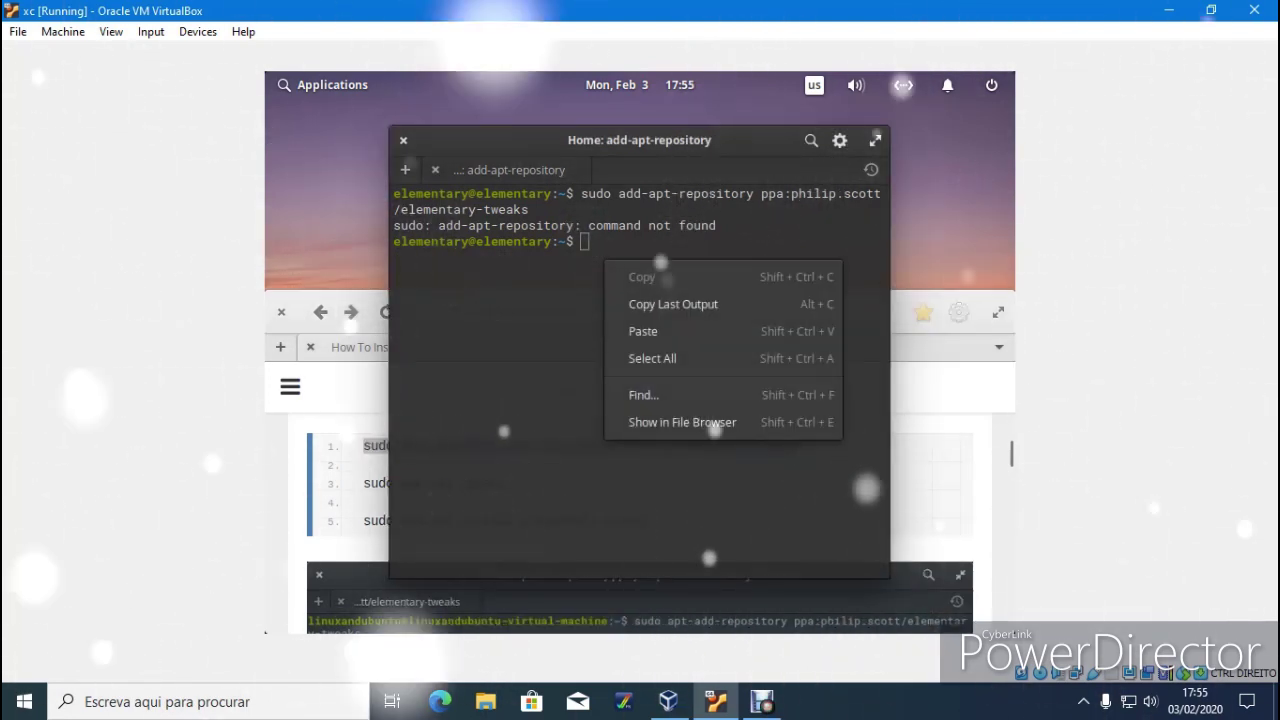
click(643, 331)
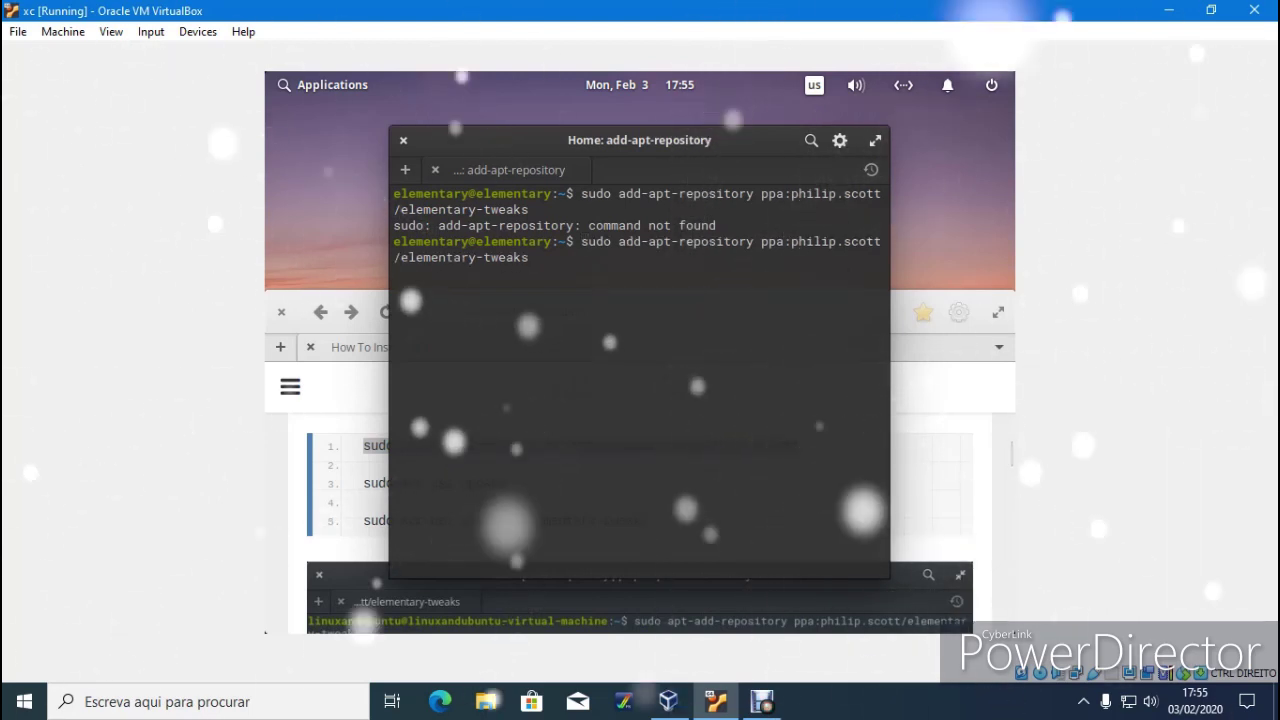
key(Return)
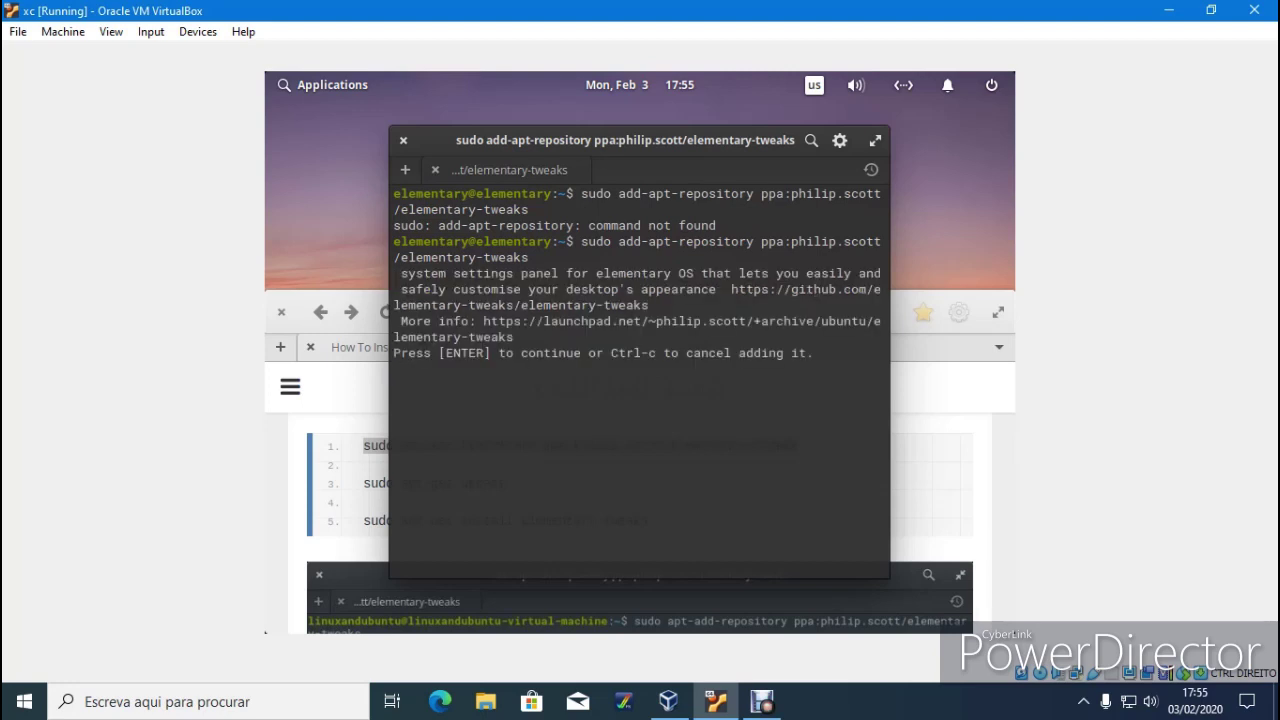
key(Return)
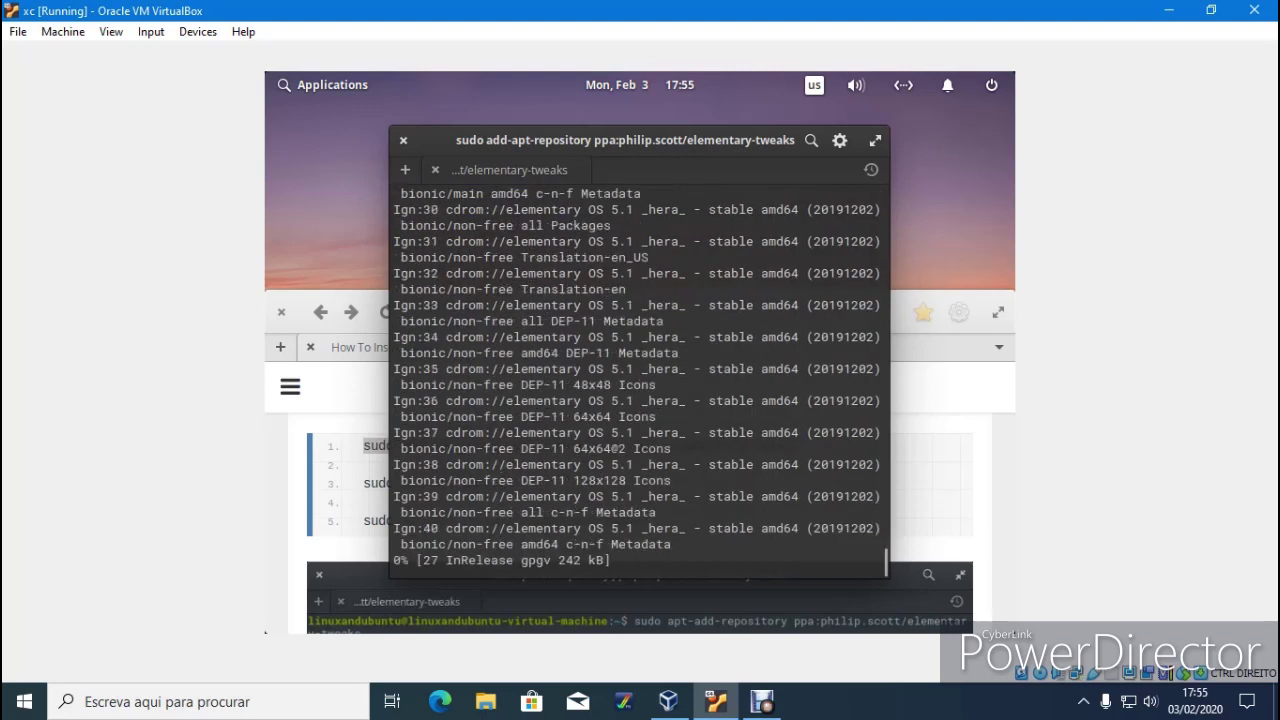
click(762, 702)
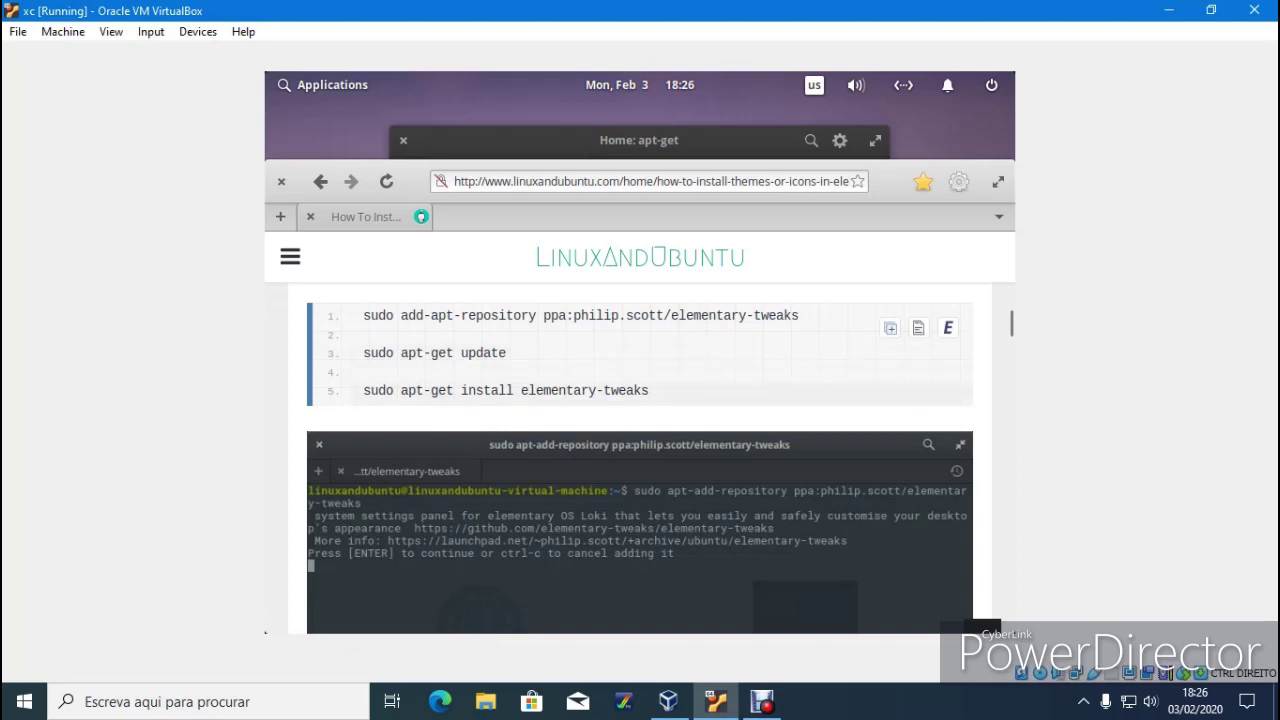
- Copy "sudo apt-get install elementary-tweaks" from the guide and run it in the Terminal
drag(650, 390, 370, 390)
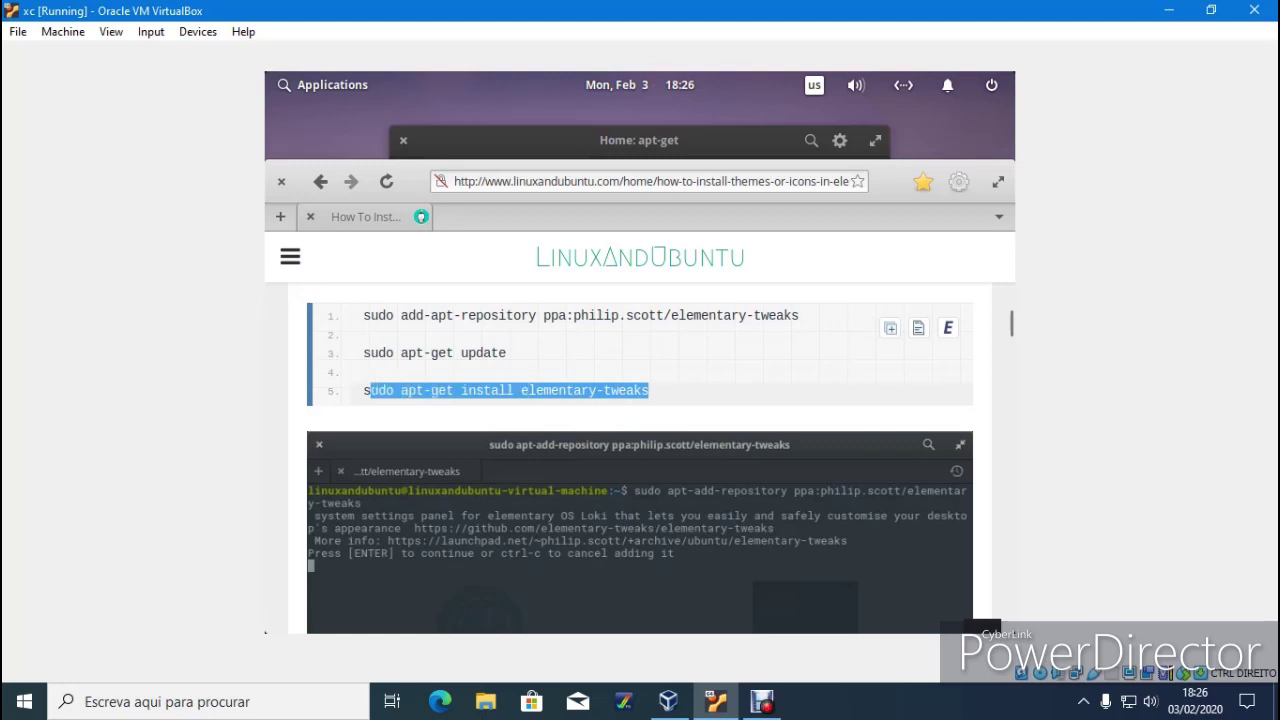
right_click(418, 390)
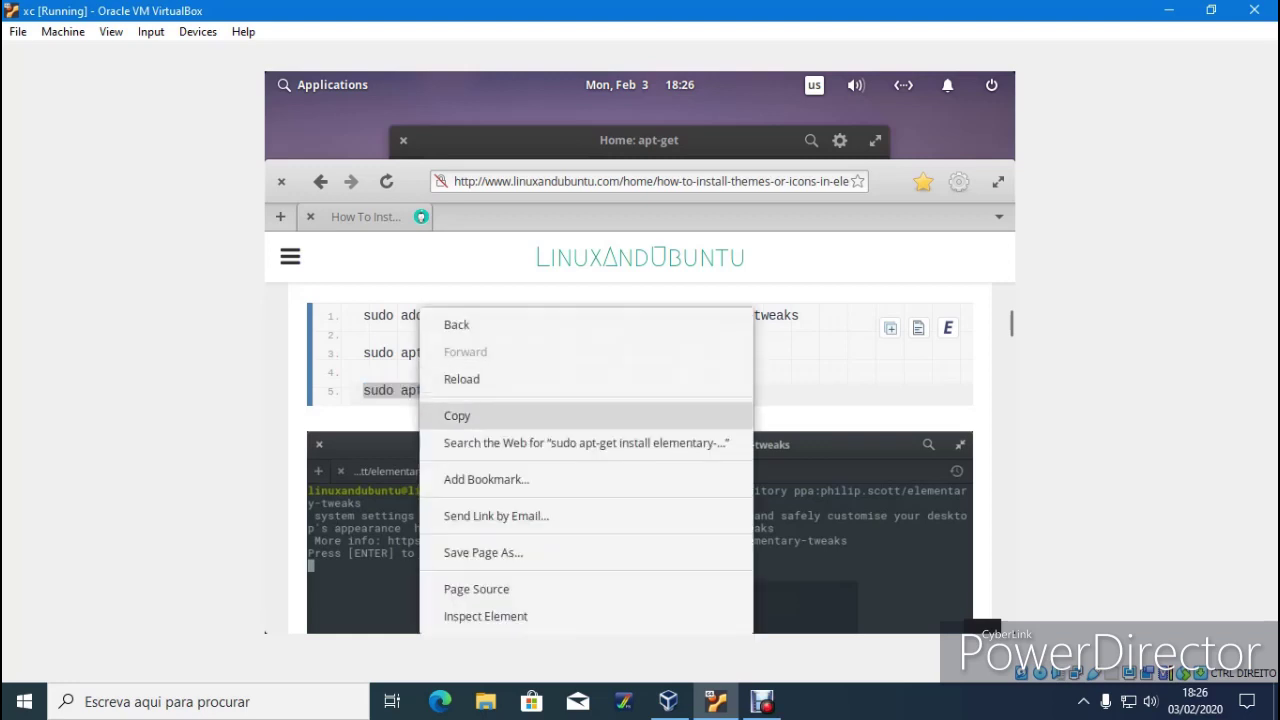
click(455, 415)
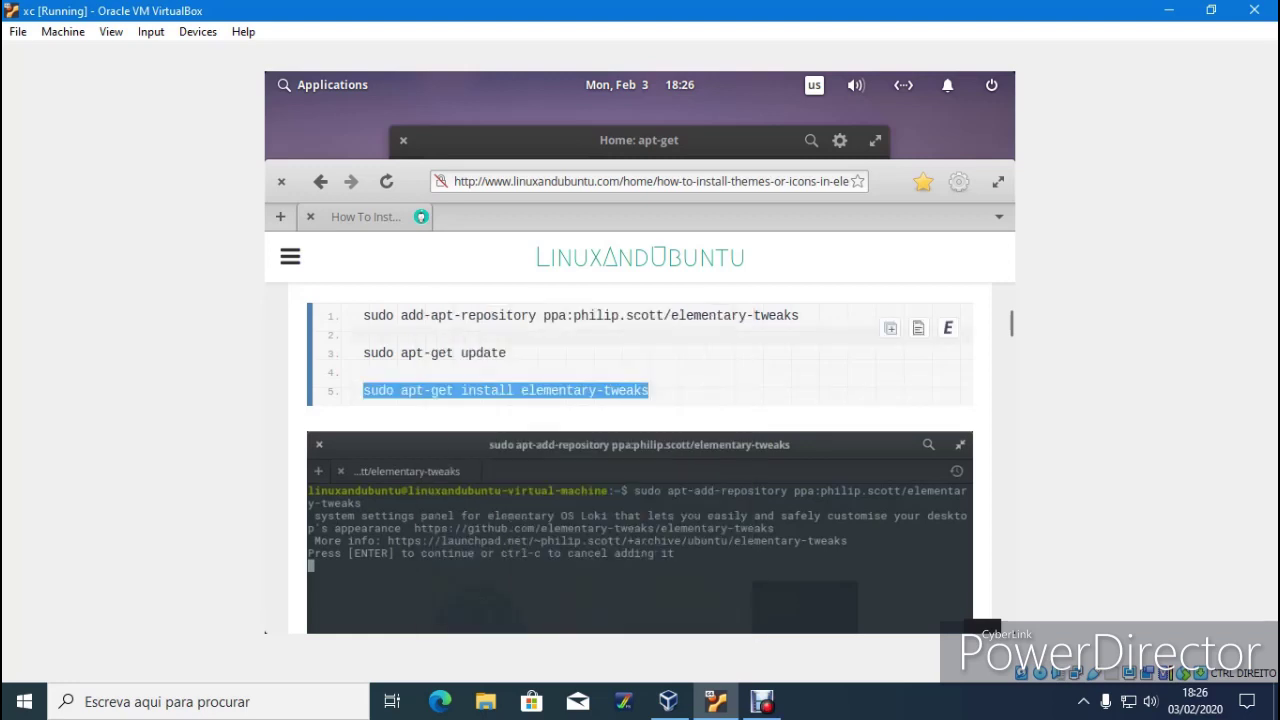
click(600, 141)
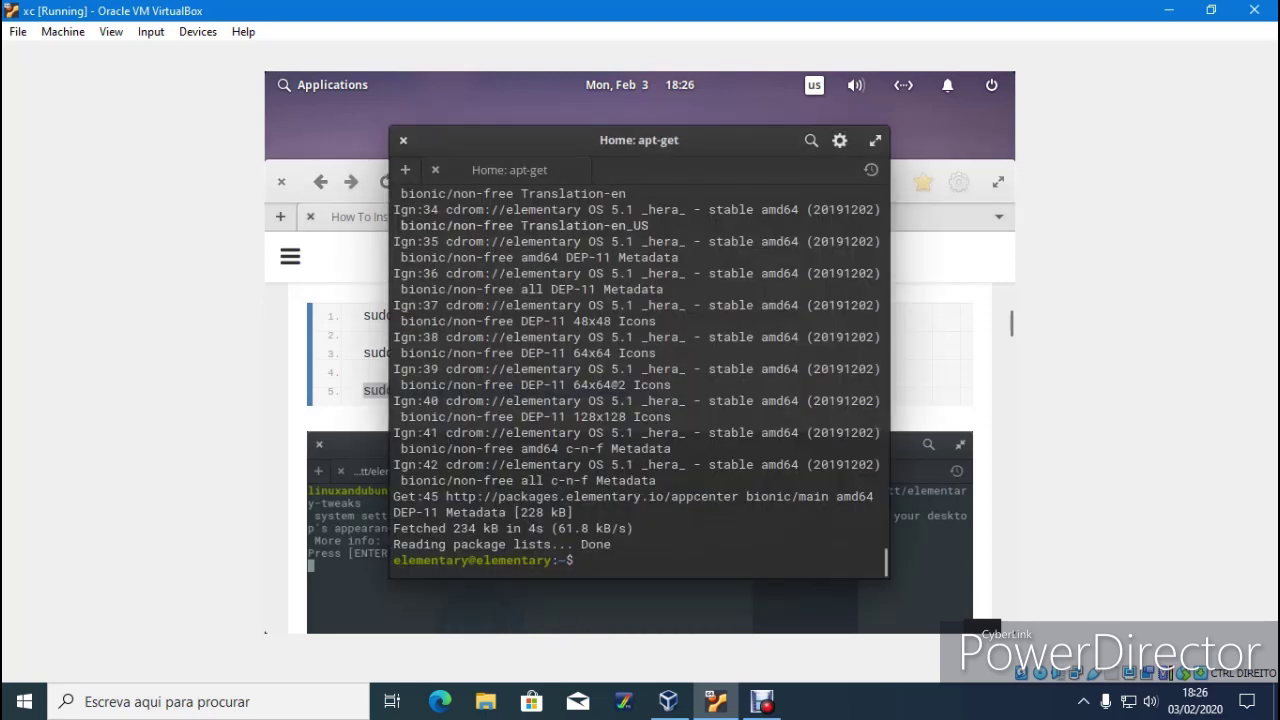
right_click(620, 556)
click(650, 449)
key(Return)
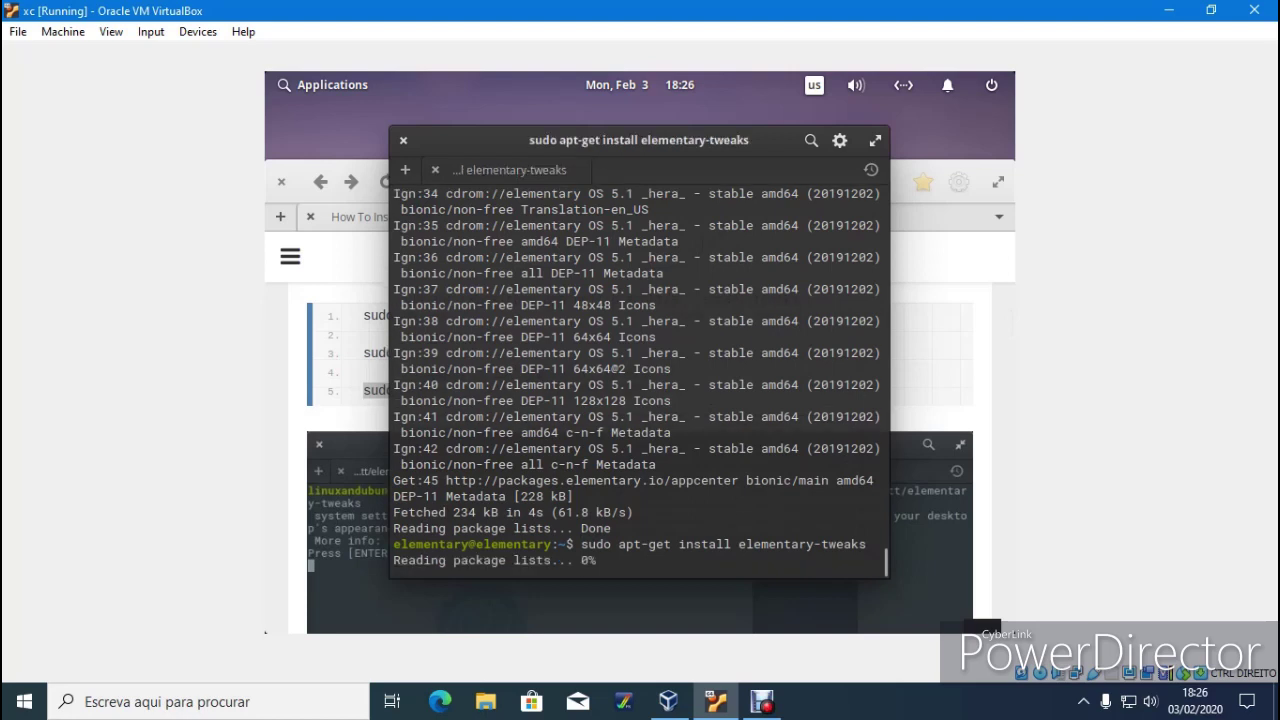
click(762, 701)
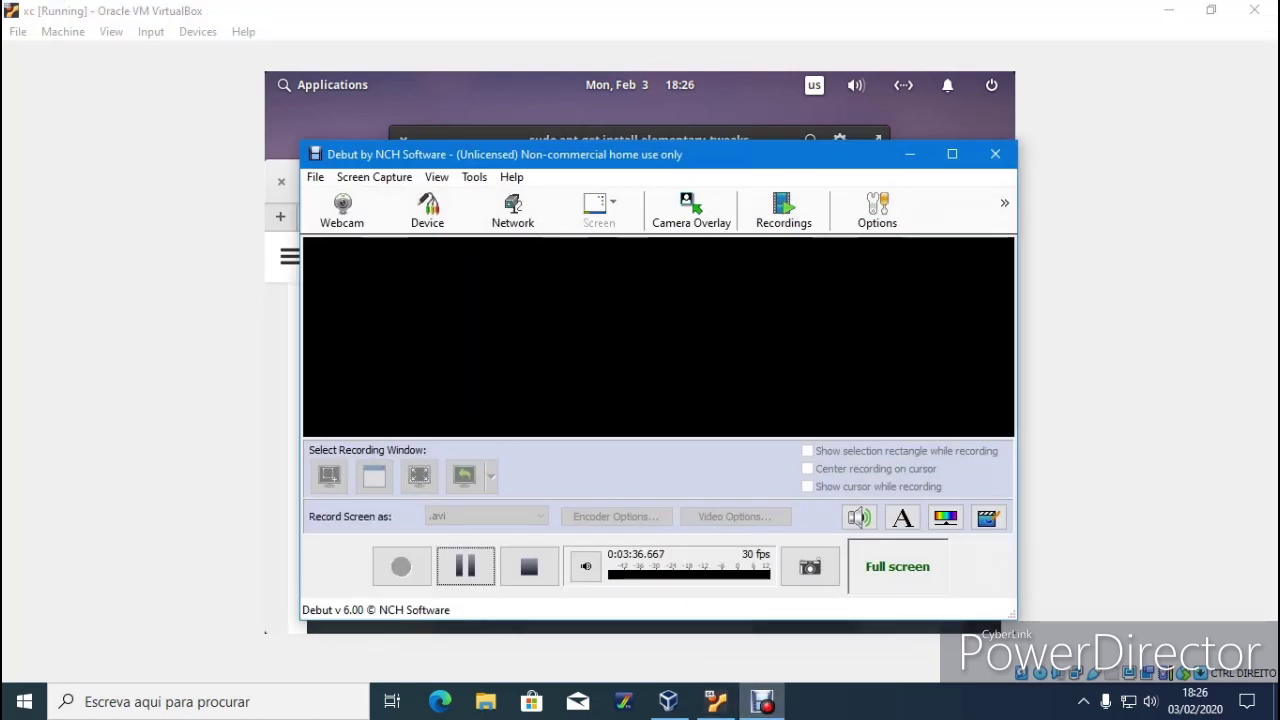
click(470, 569)
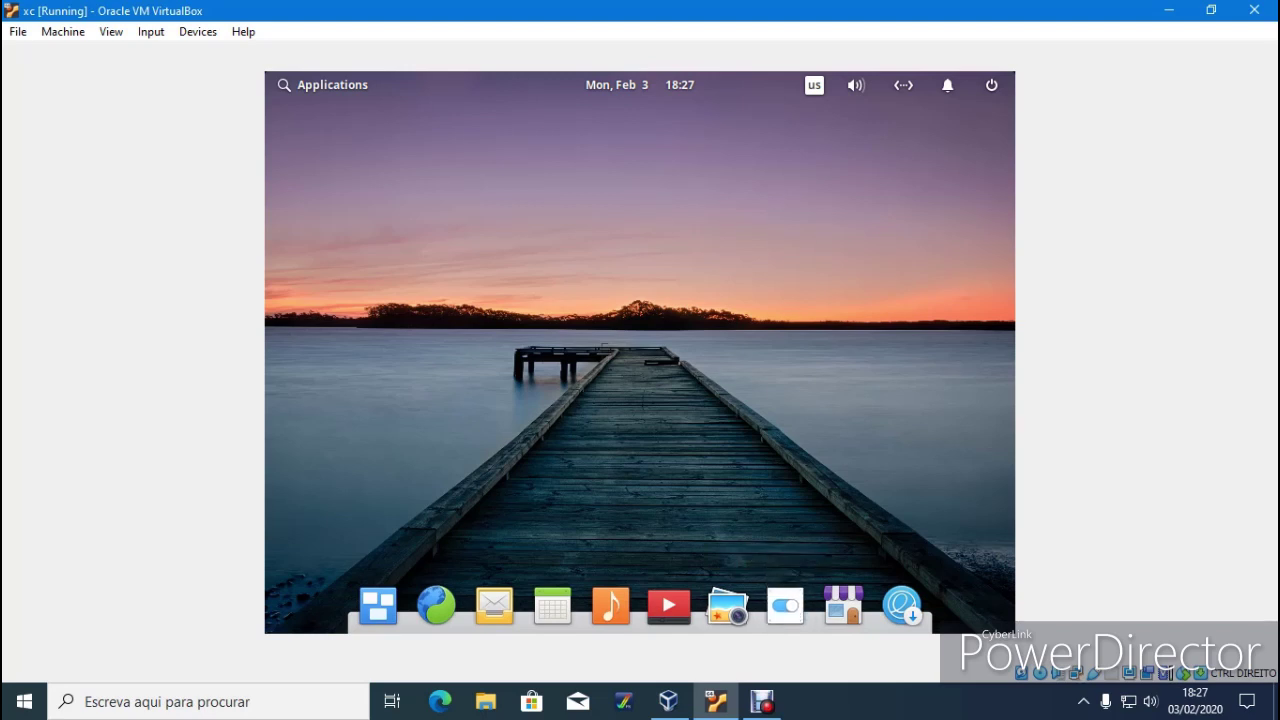
- Open Tweaks in System Settings and show its Fonts settings
click(785, 605)
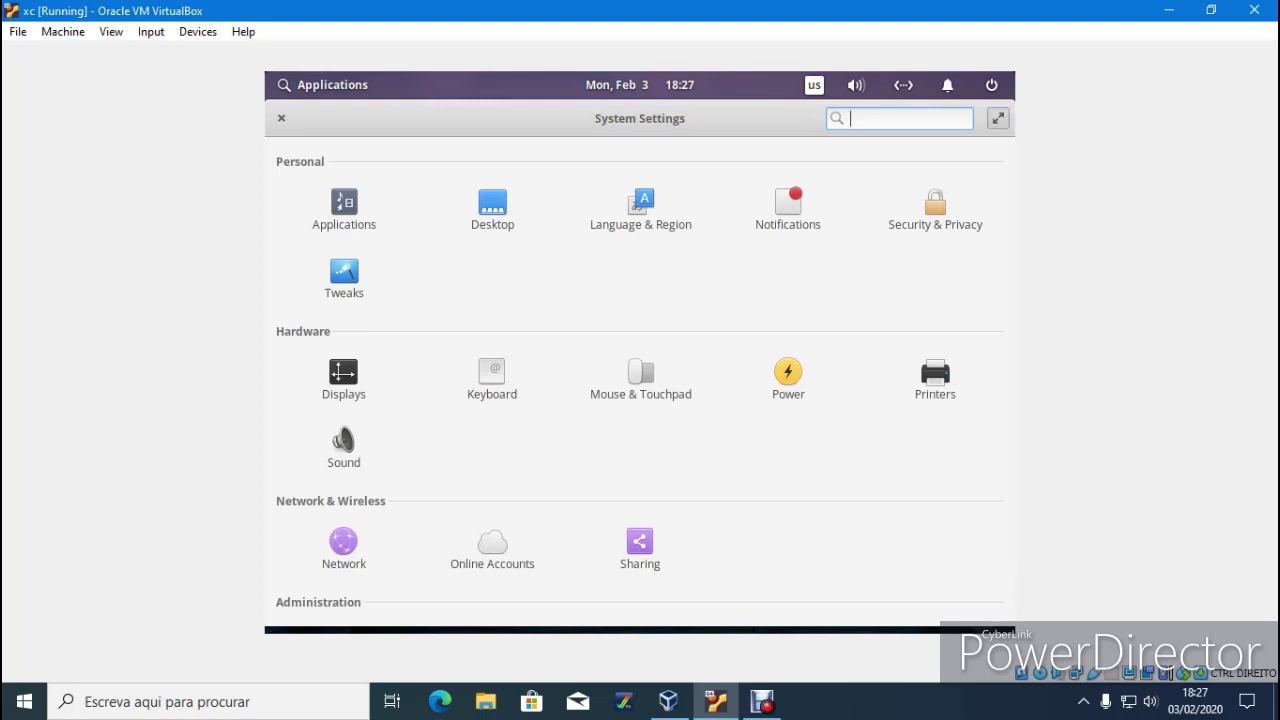
click(344, 279)
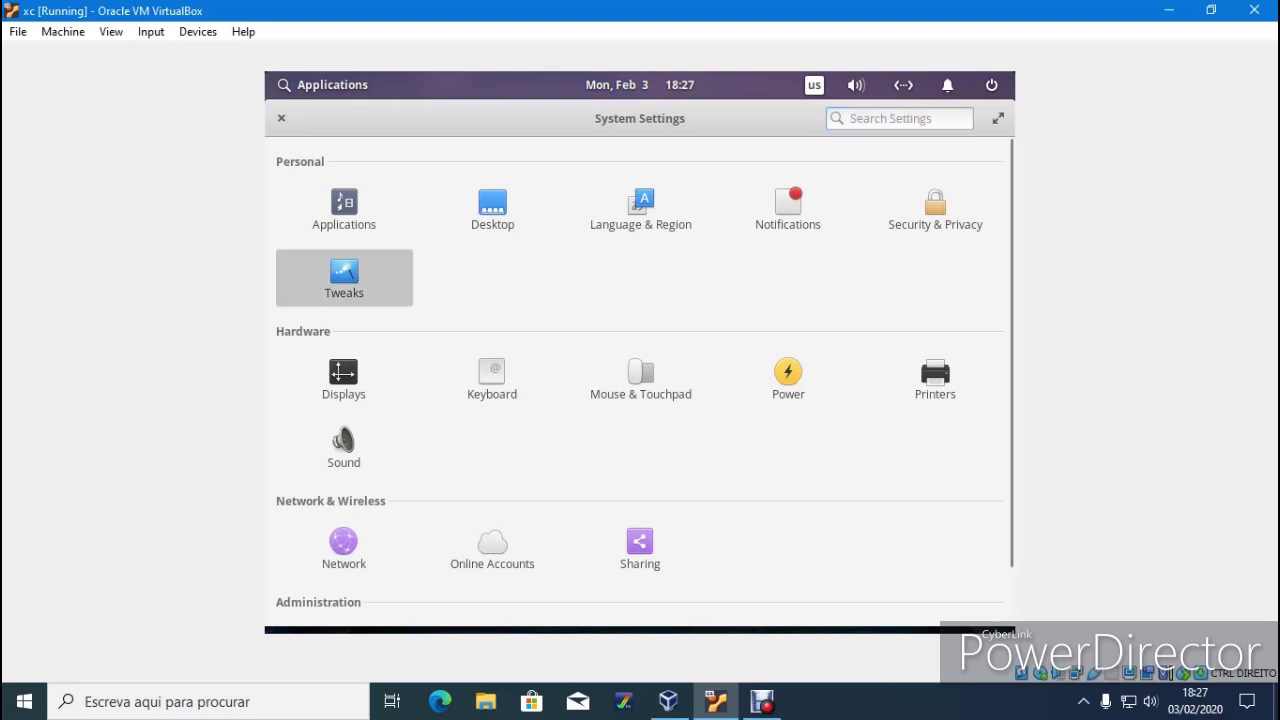
click(325, 217)
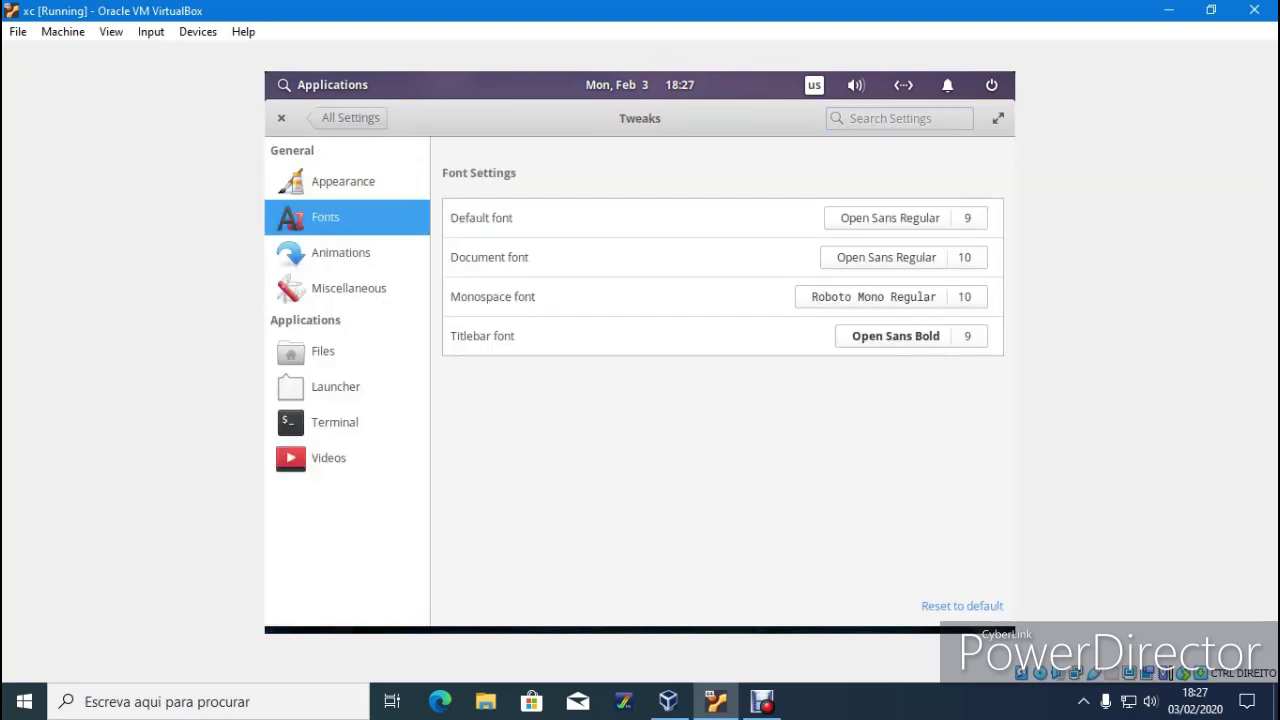
- Show the Appearance settings in Tweaks and look through the theme choices, including the available cursors
click(343, 182)
click(903, 219)
click(903, 221)
click(903, 302)
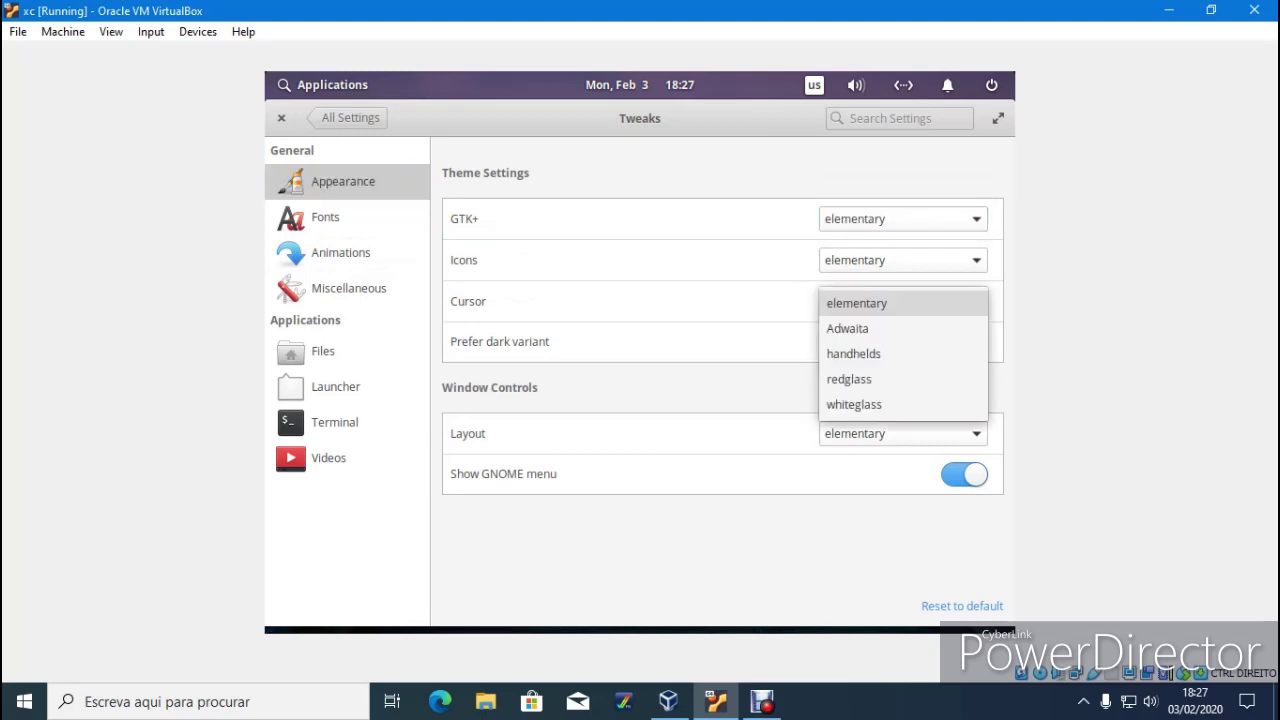
key(Escape)
- Set the window controls layout to Ubuntu and close the settings window
click(903, 434)
click(903, 434)
click(903, 434)
key(Down)
key(Down)
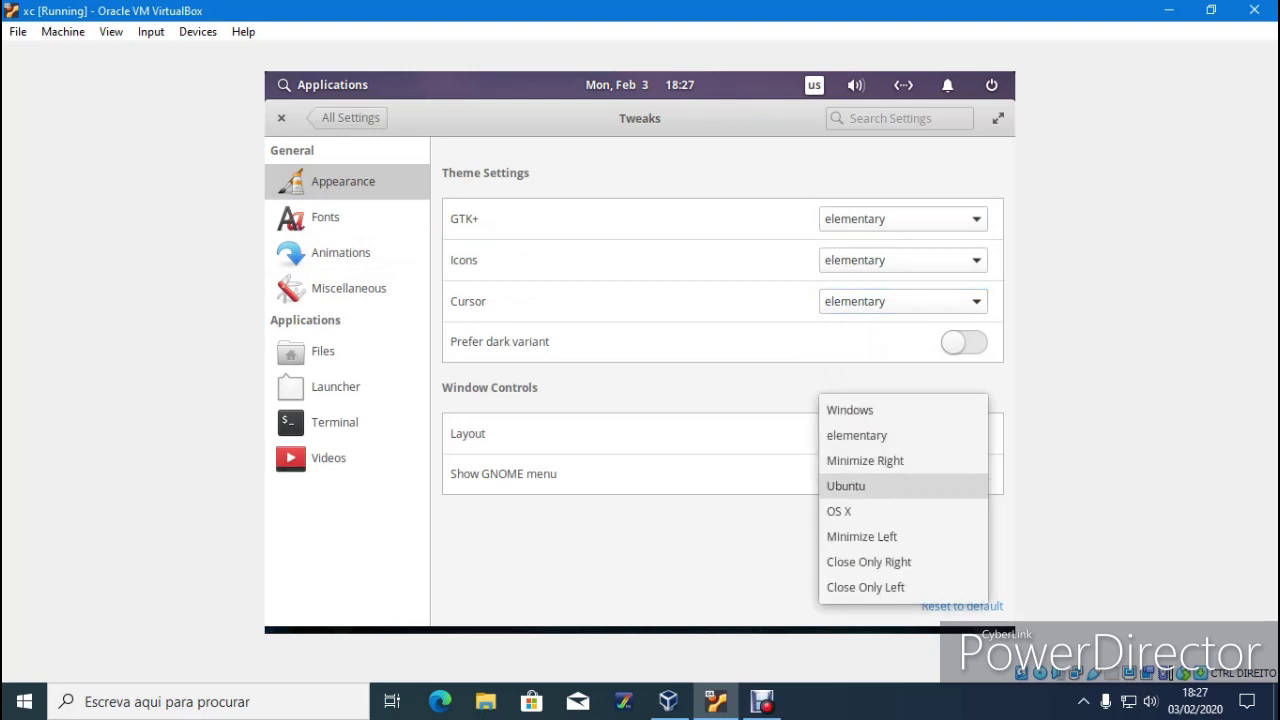
key(Return)
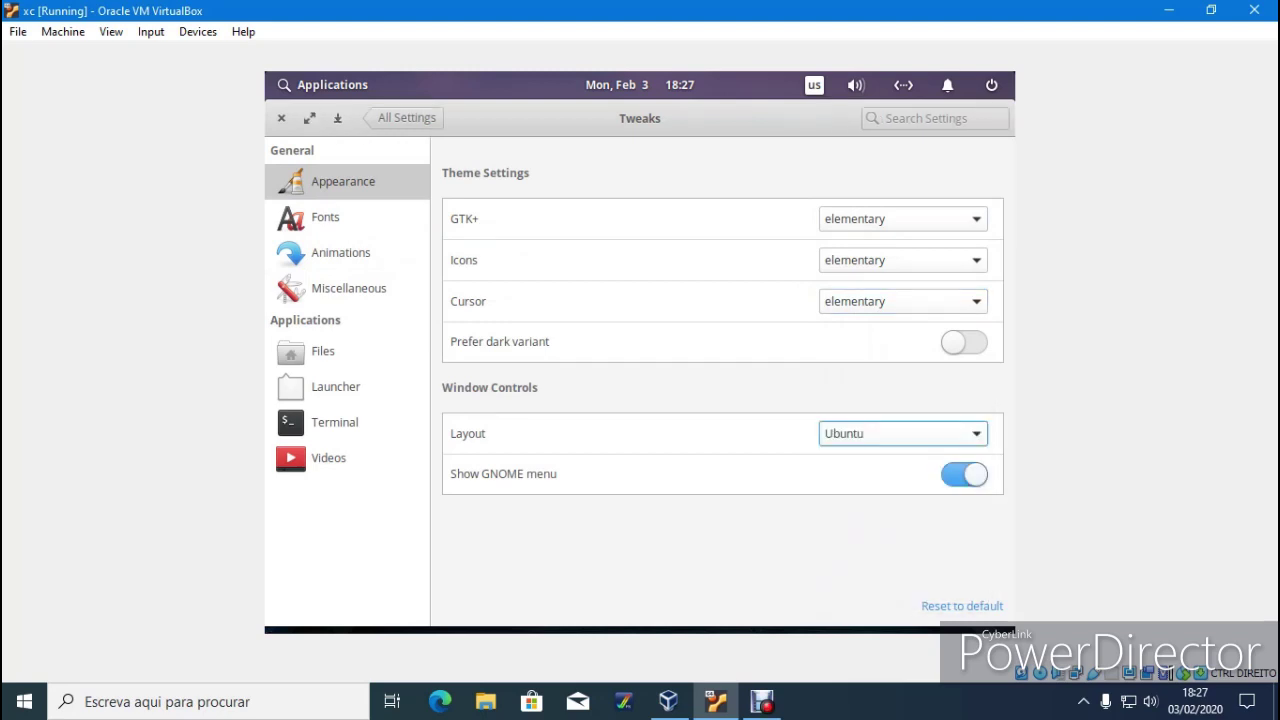
click(281, 118)
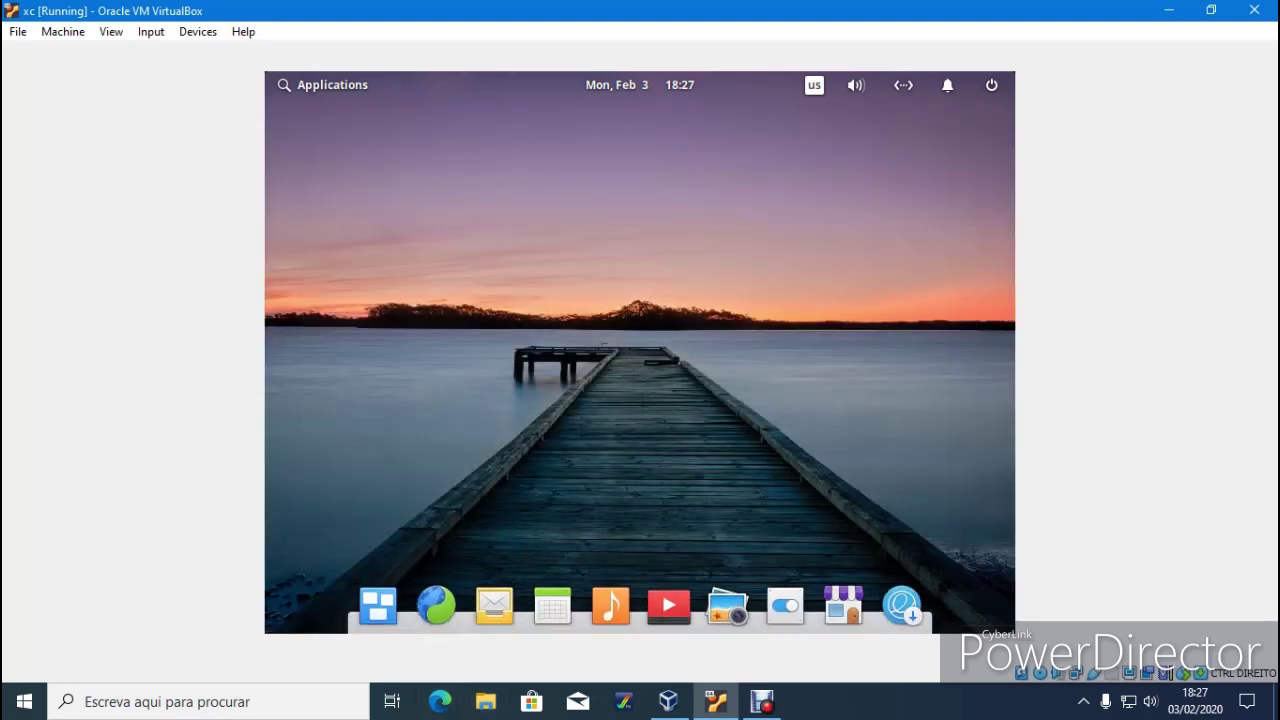
click(762, 701)
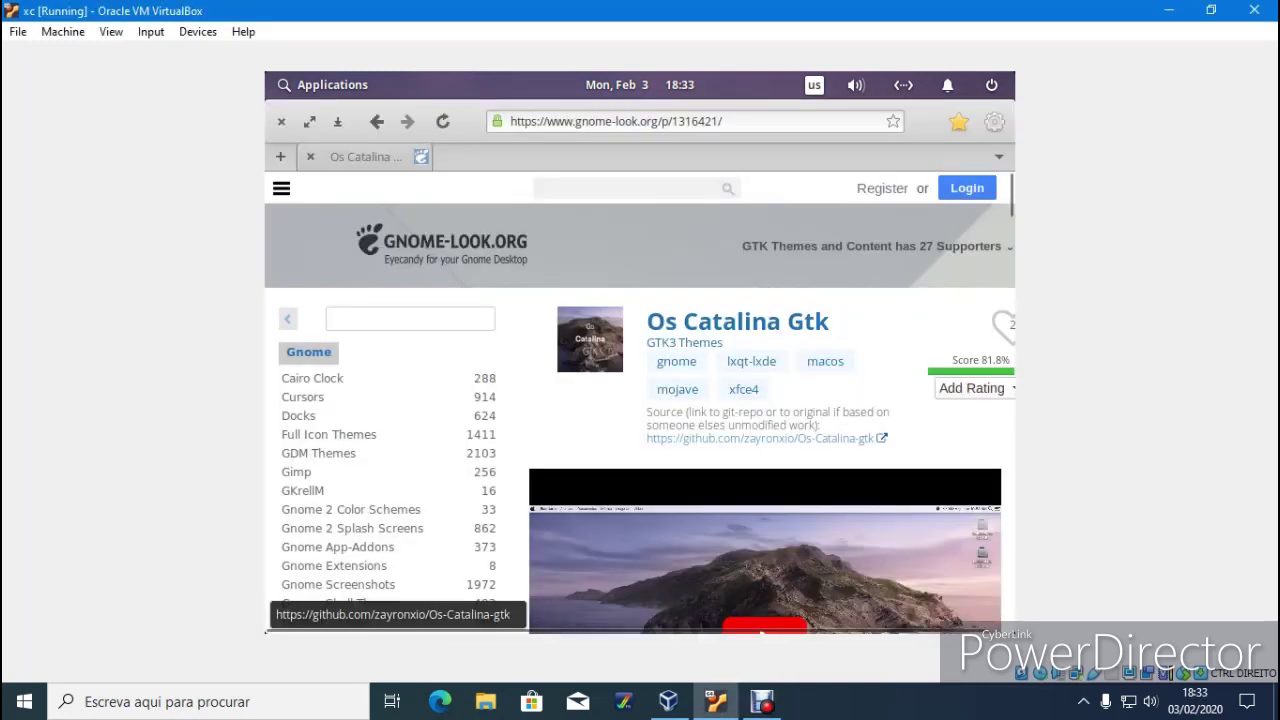
- Download Os-Catalina-gtk.tar.xz from the files of the Os Catalina Gtk theme page
scroll(640, 400, down, 3)
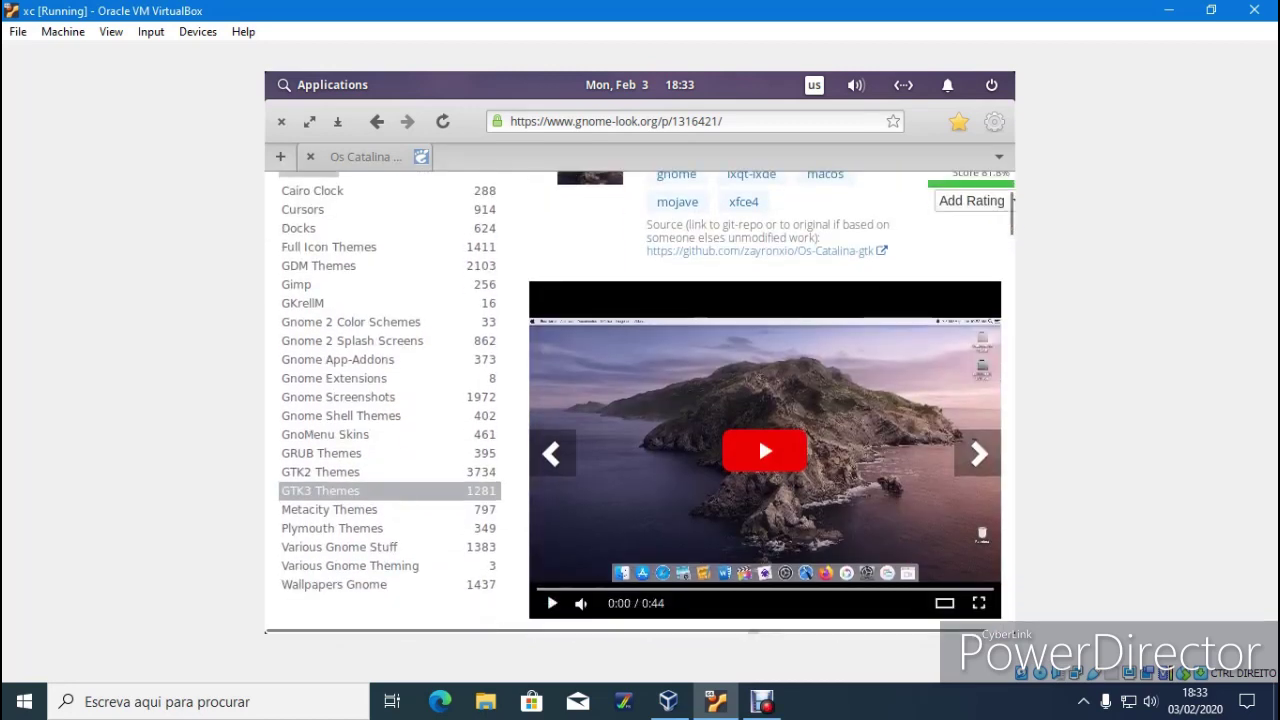
scroll(765, 400, down, 4)
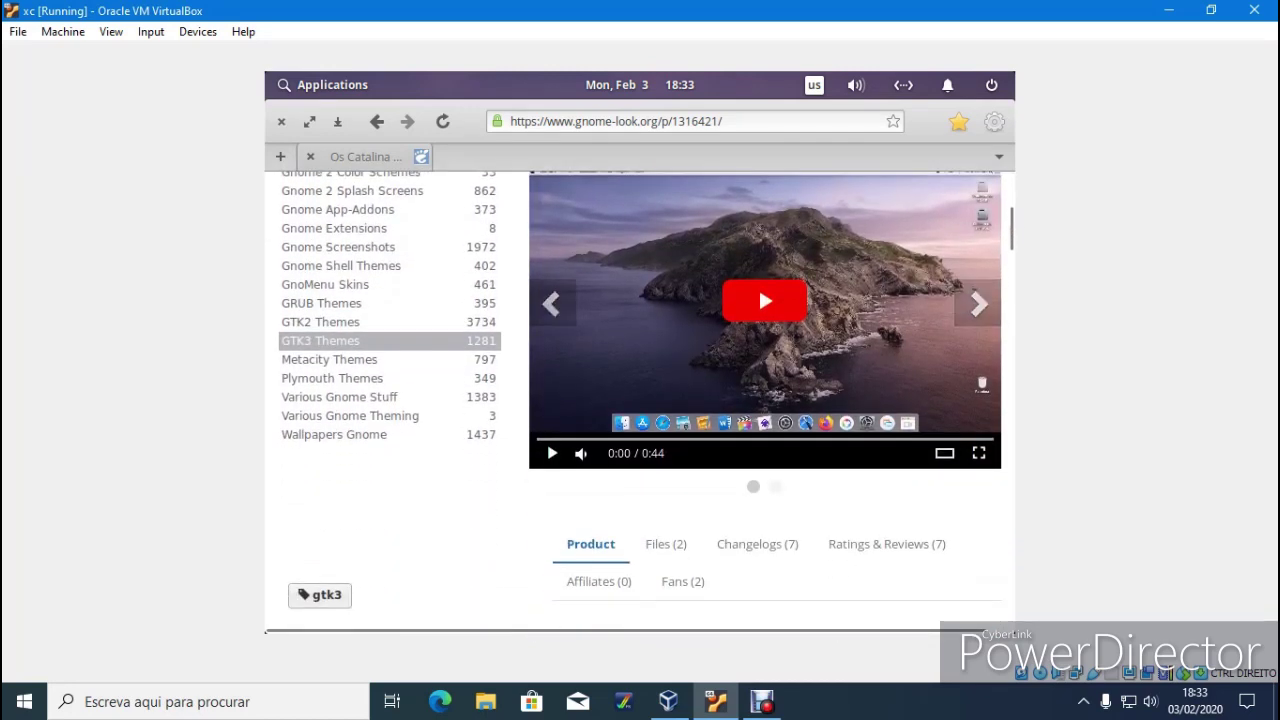
click(666, 544)
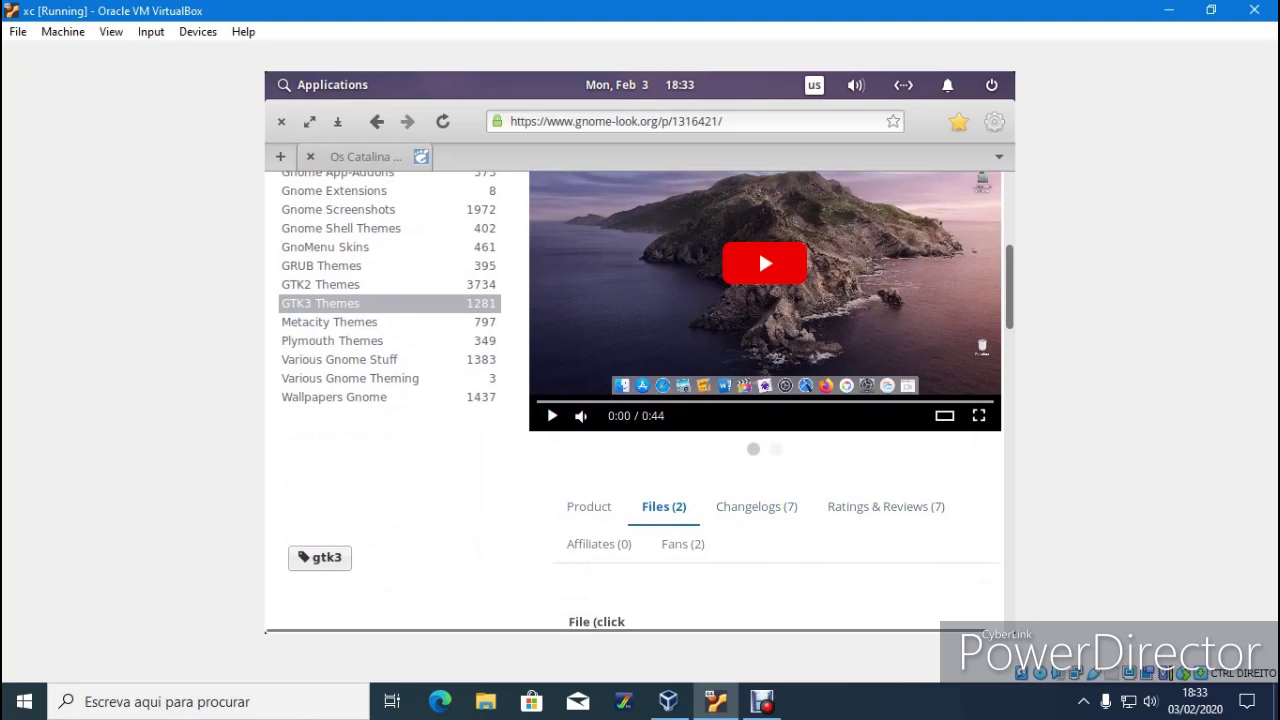
scroll(758, 249, down, 5)
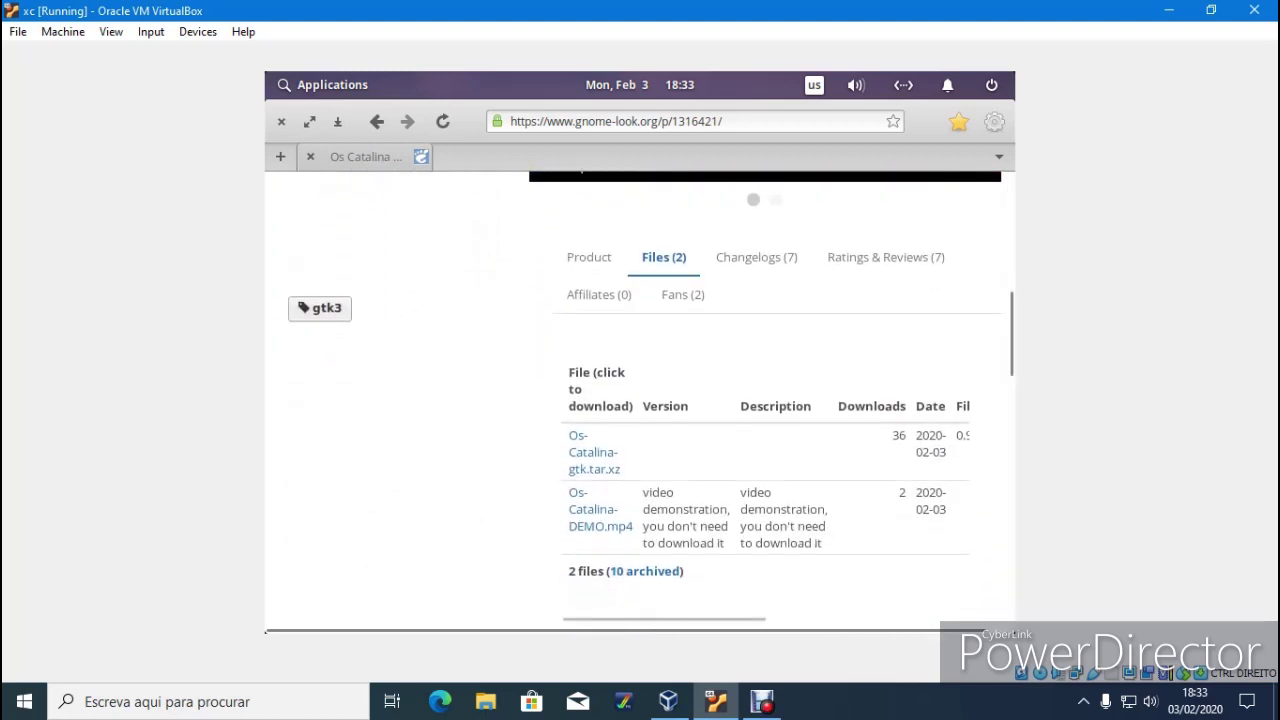
click(594, 452)
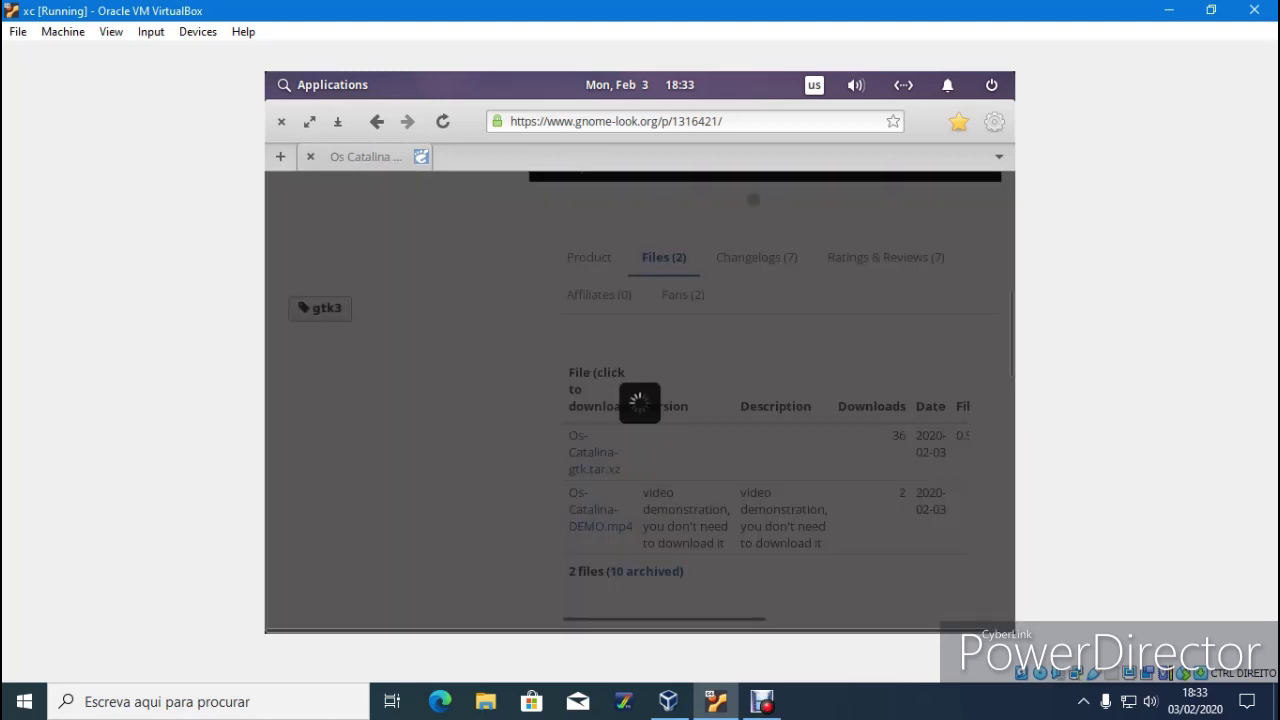
click(630, 414)
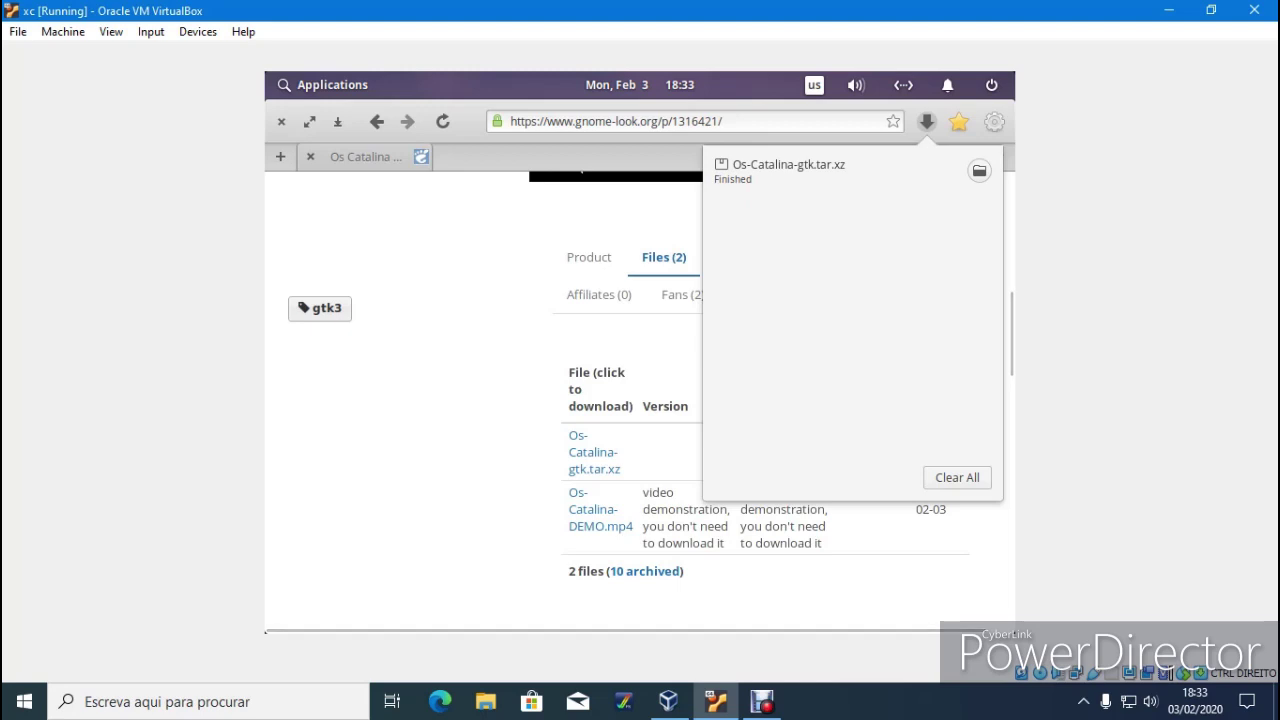
key(Escape)
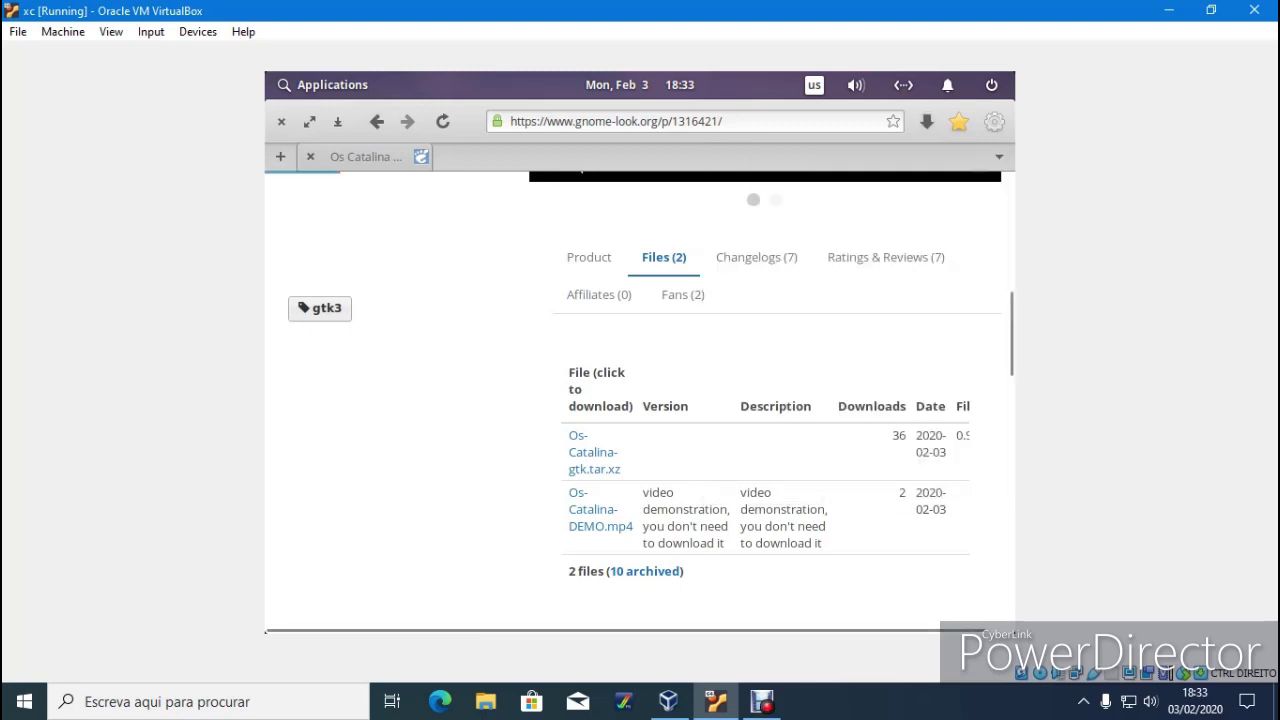
- Filter the gnome-look.org category list for "icons"
key(alt+Left)
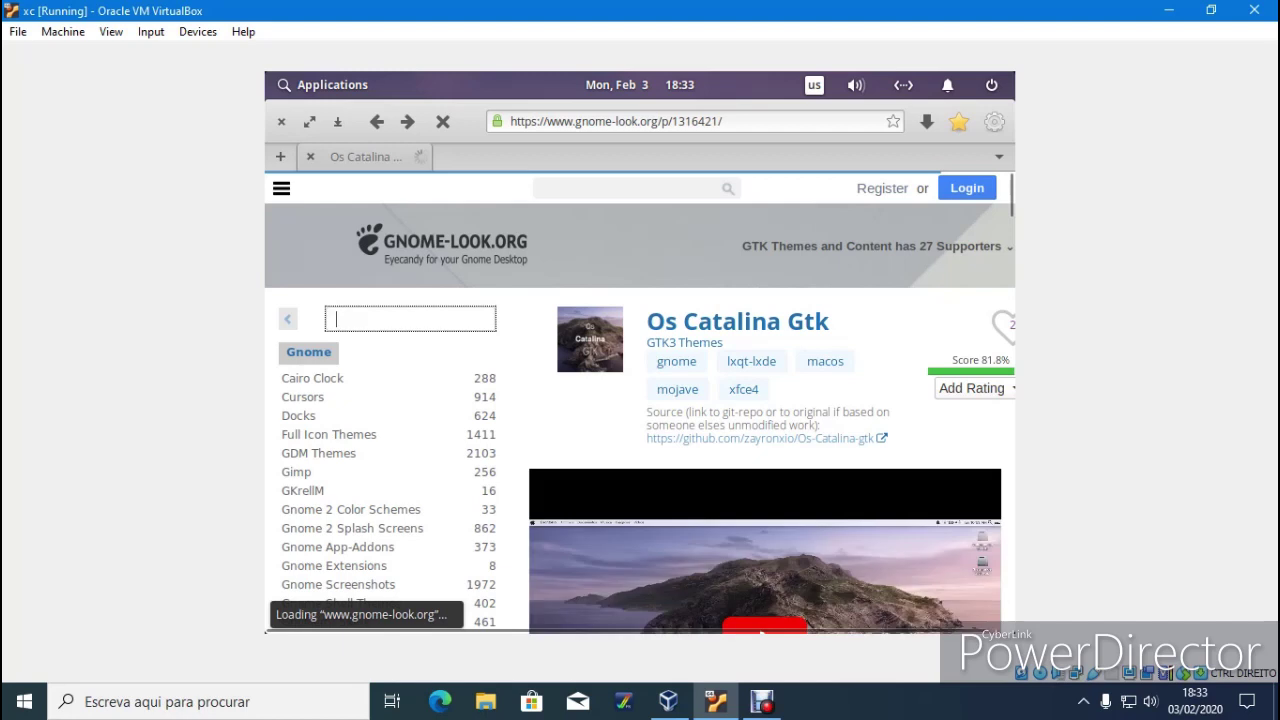
text(icons)
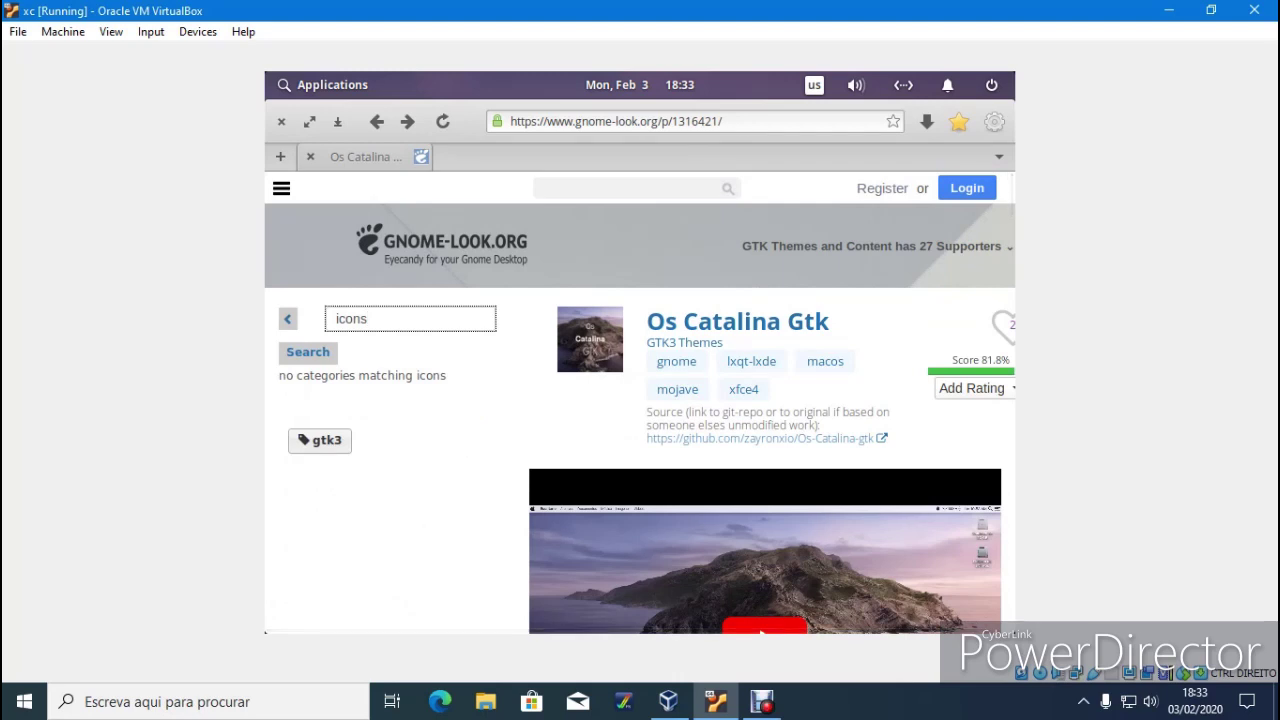
scroll(758, 549, down, 2)
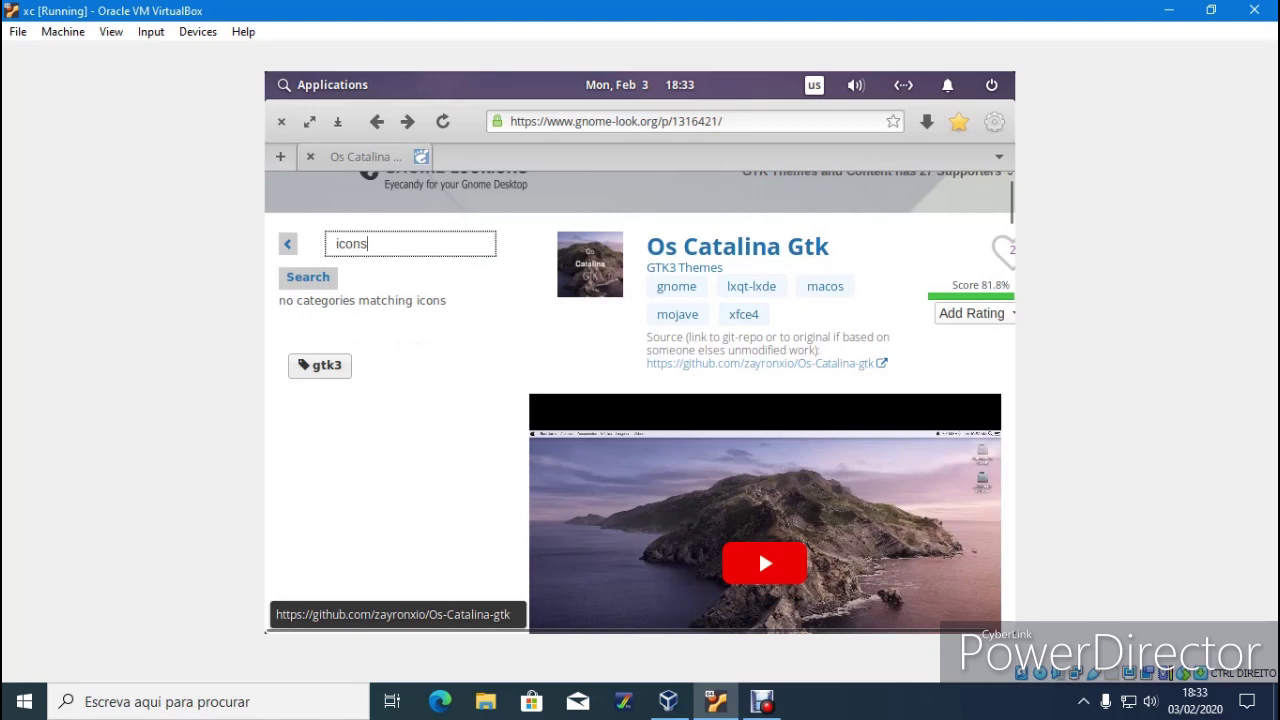
- Return to the gnome-look.org front page and open the GTK3 Themes category
click(377, 121)
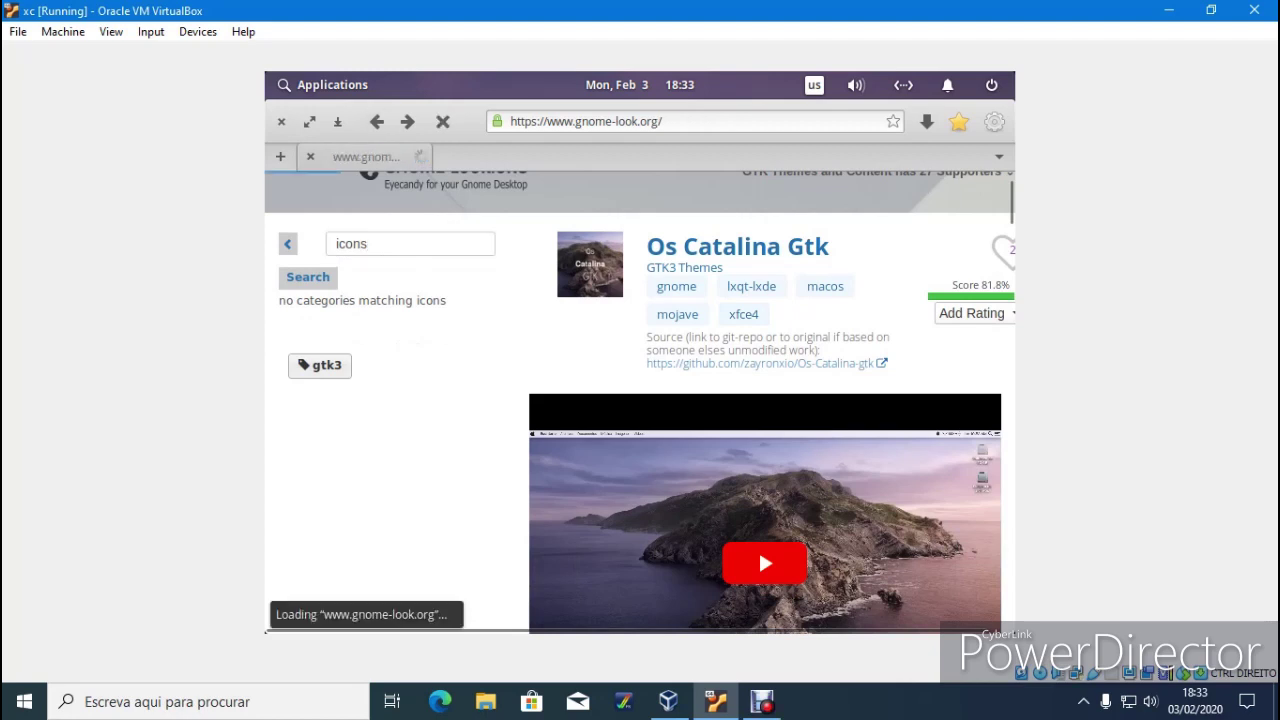
scroll(690, 480, down, 1)
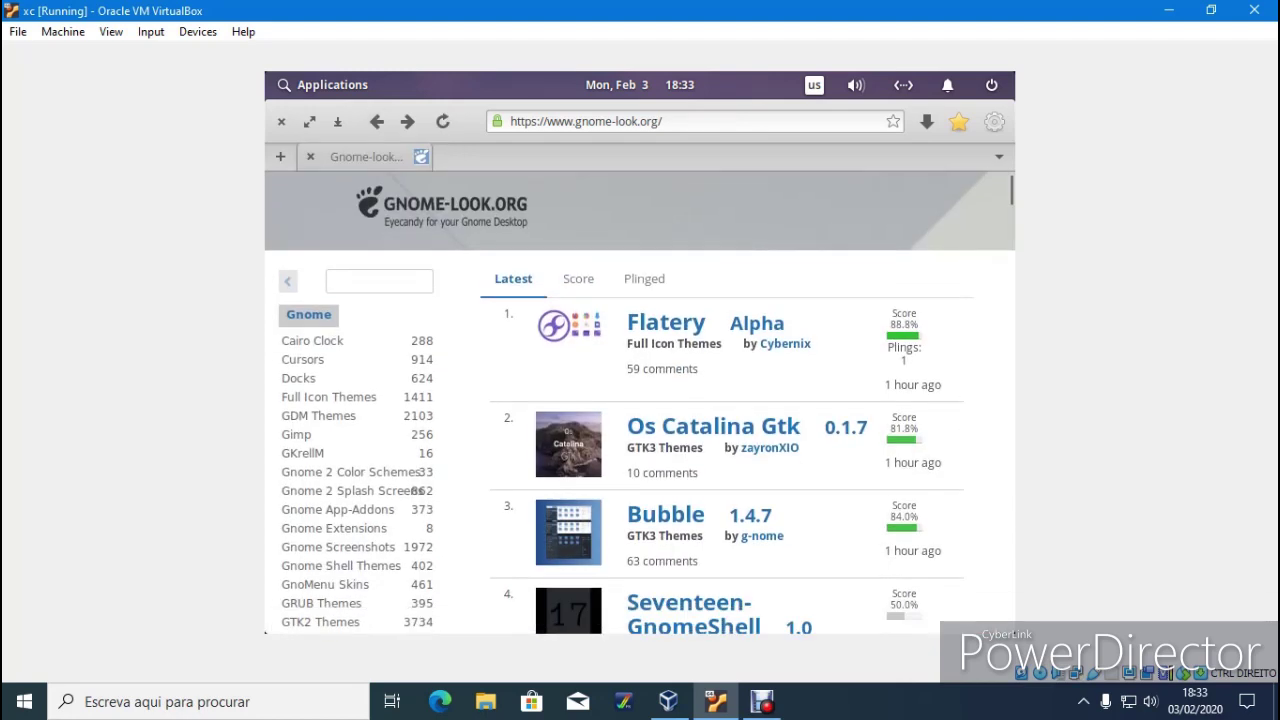
scroll(700, 480, down, 2)
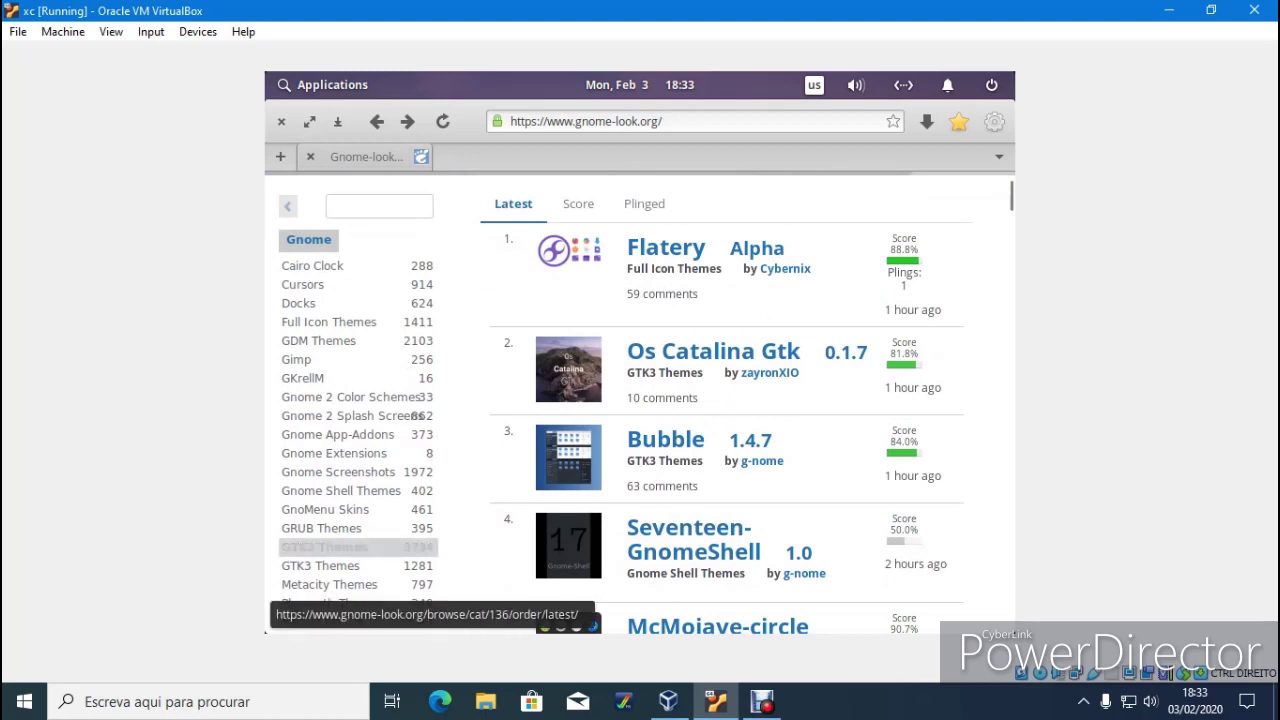
click(324, 565)
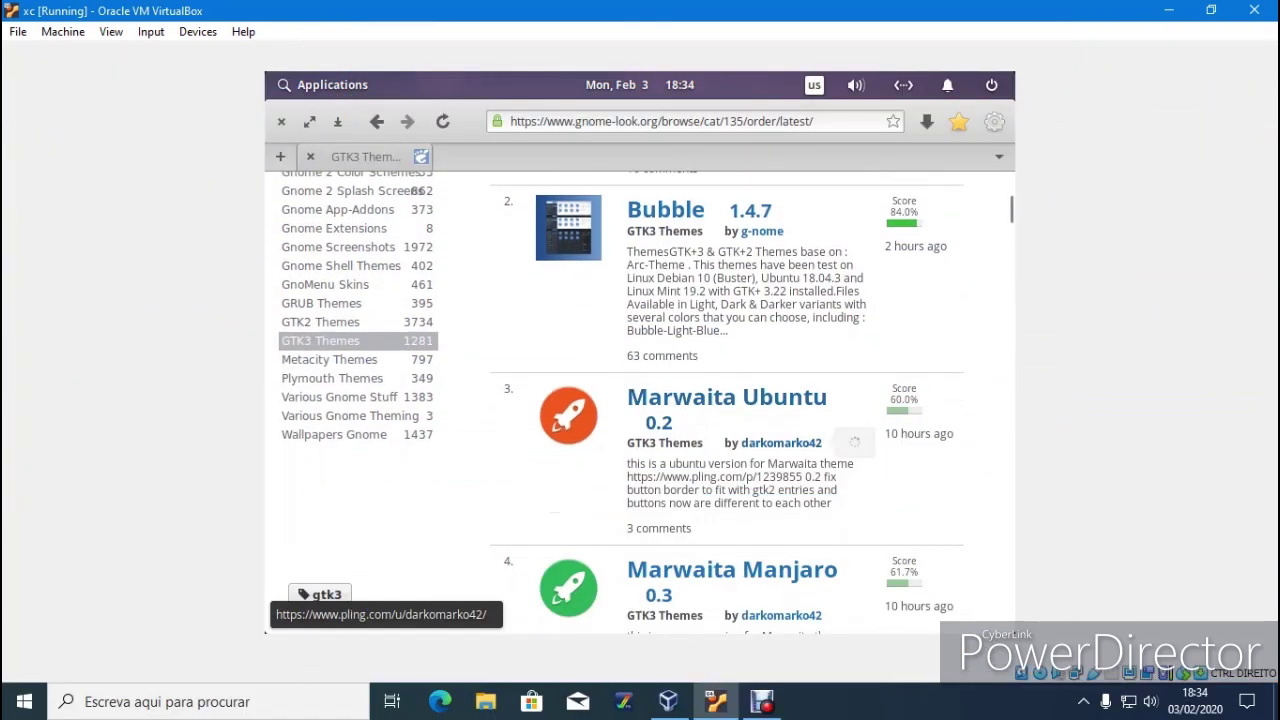
- Look through the latest GTK3 themes, with the browser window maximized
scroll(855, 441, down, 3)
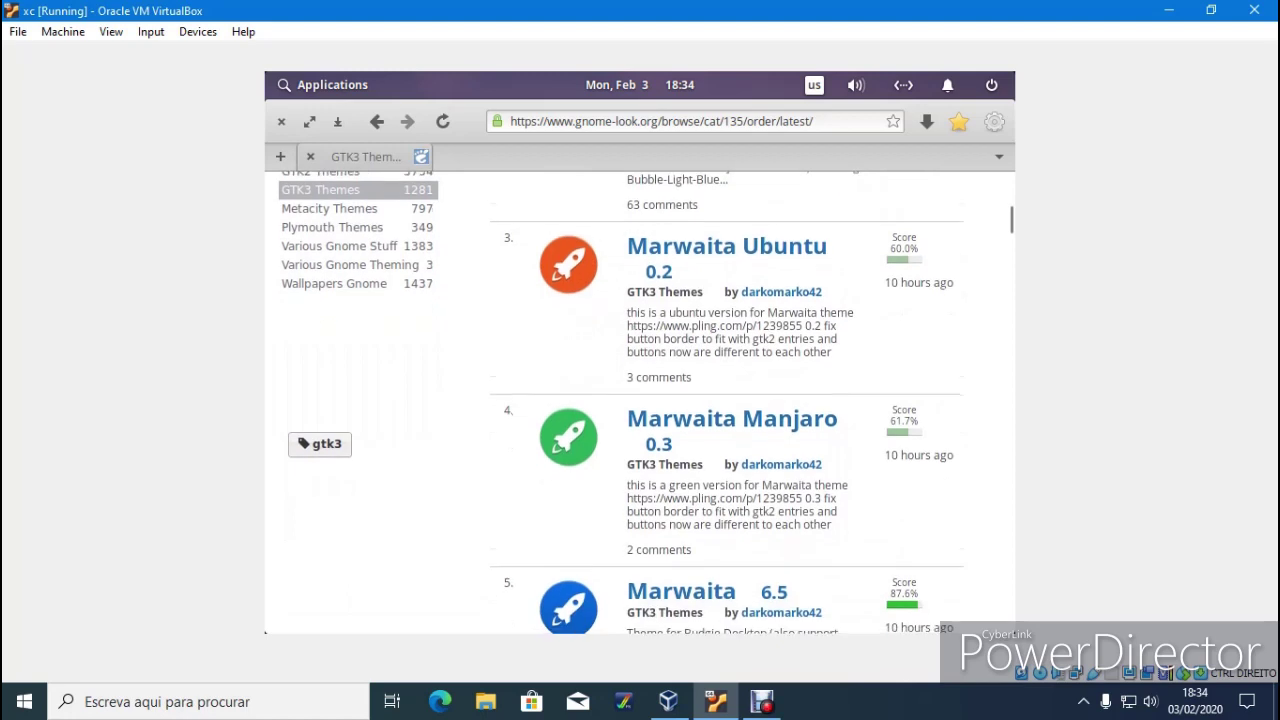
scroll(626, 407, down, 4)
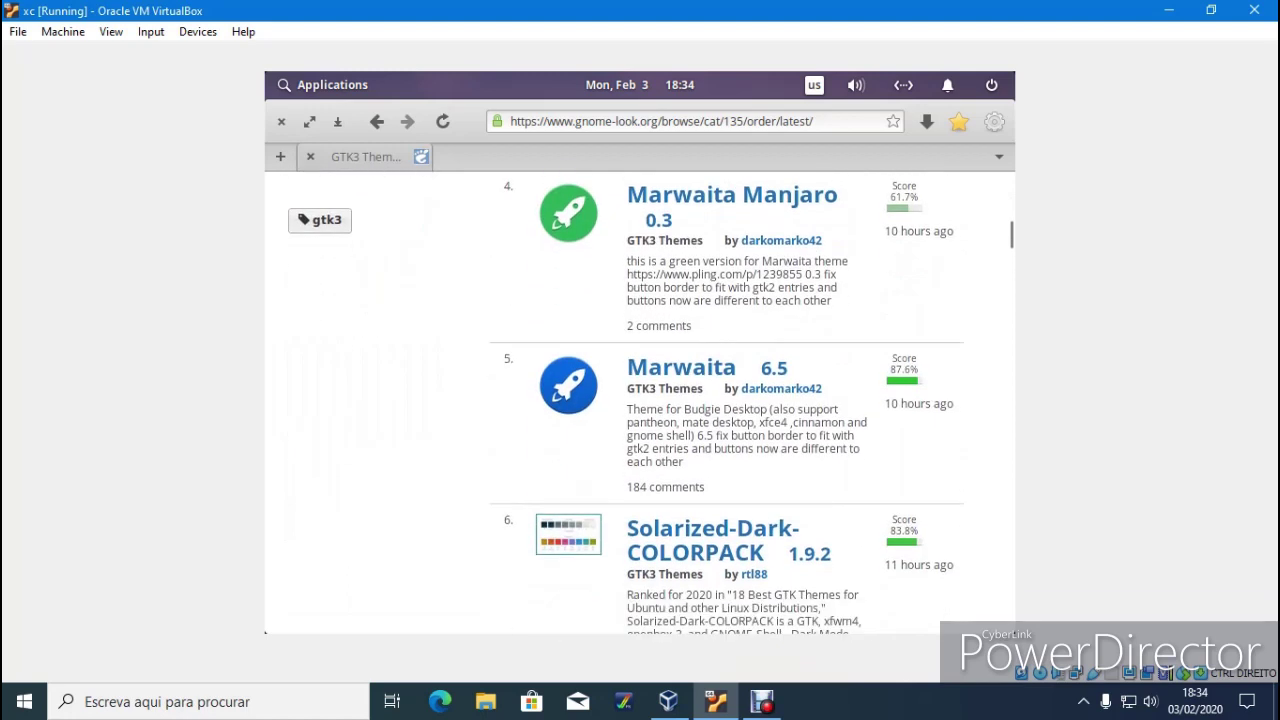
mouse_move(265, 632)
click(309, 121)
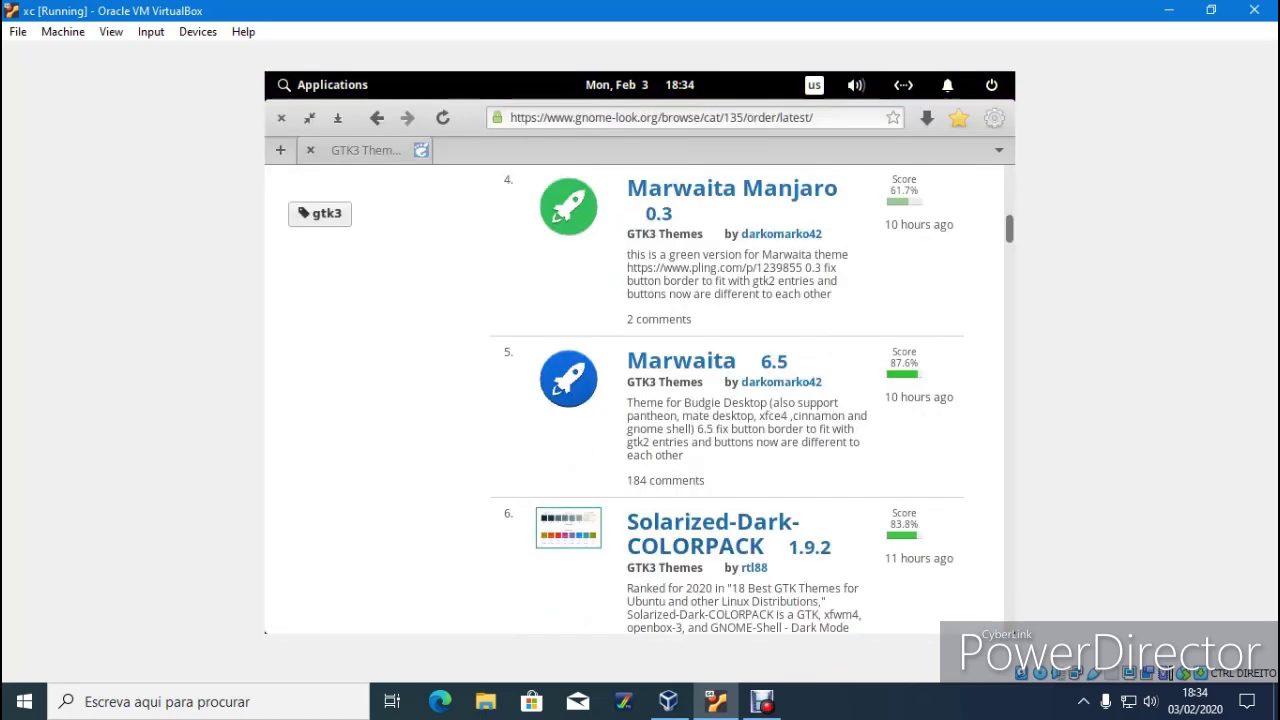
scroll(640, 400, down, 10)
scroll(640, 400, up, 3)
scroll(640, 400, up, 10)
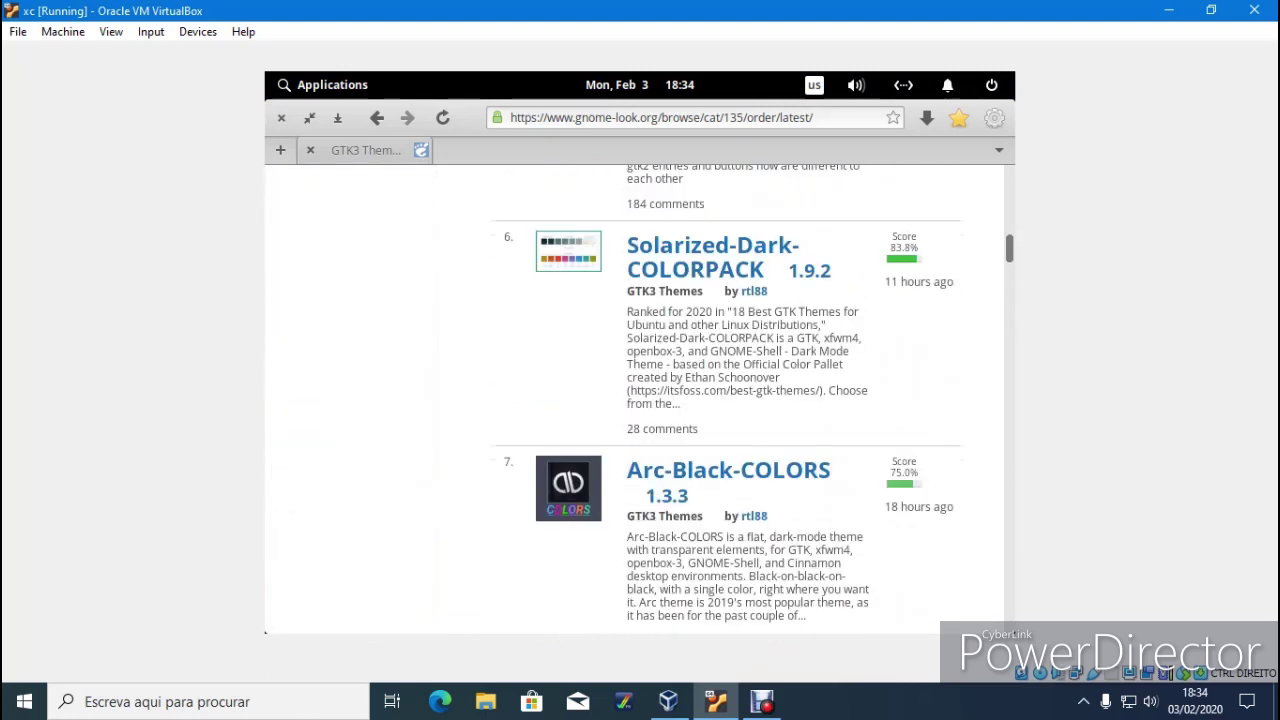
scroll(640, 400, up, 6)
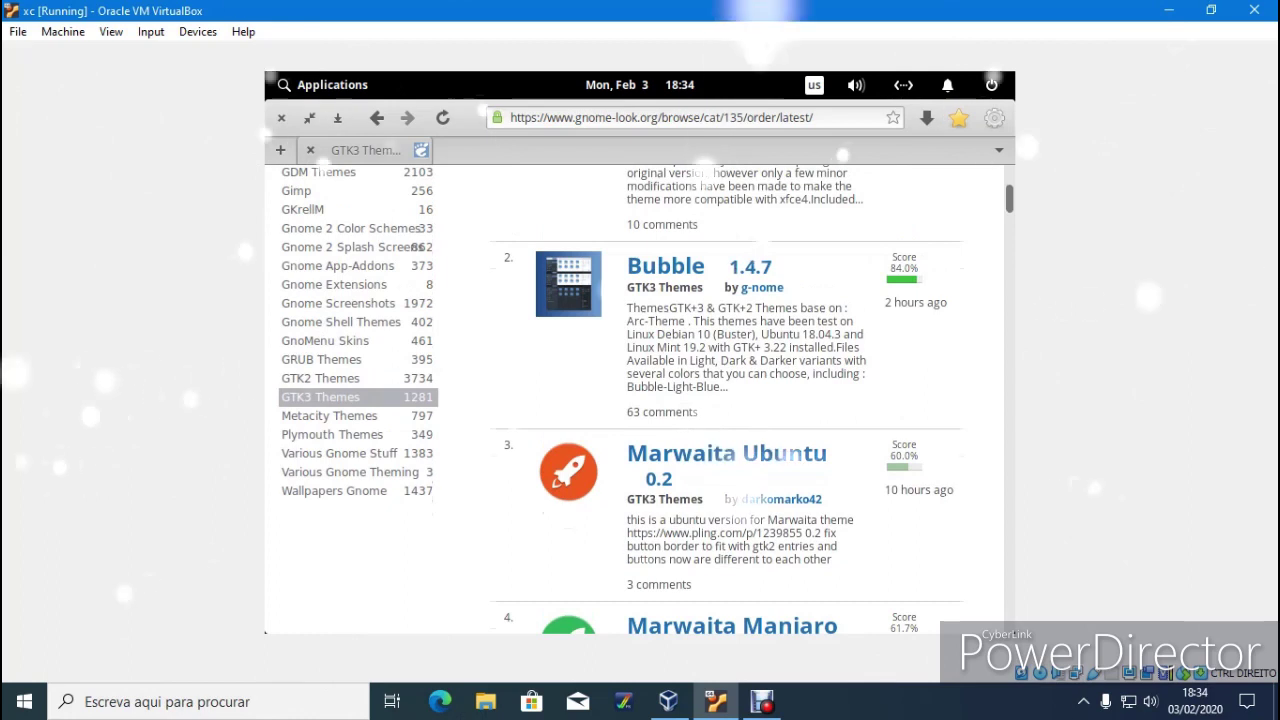
scroll(640, 400, up, 1)
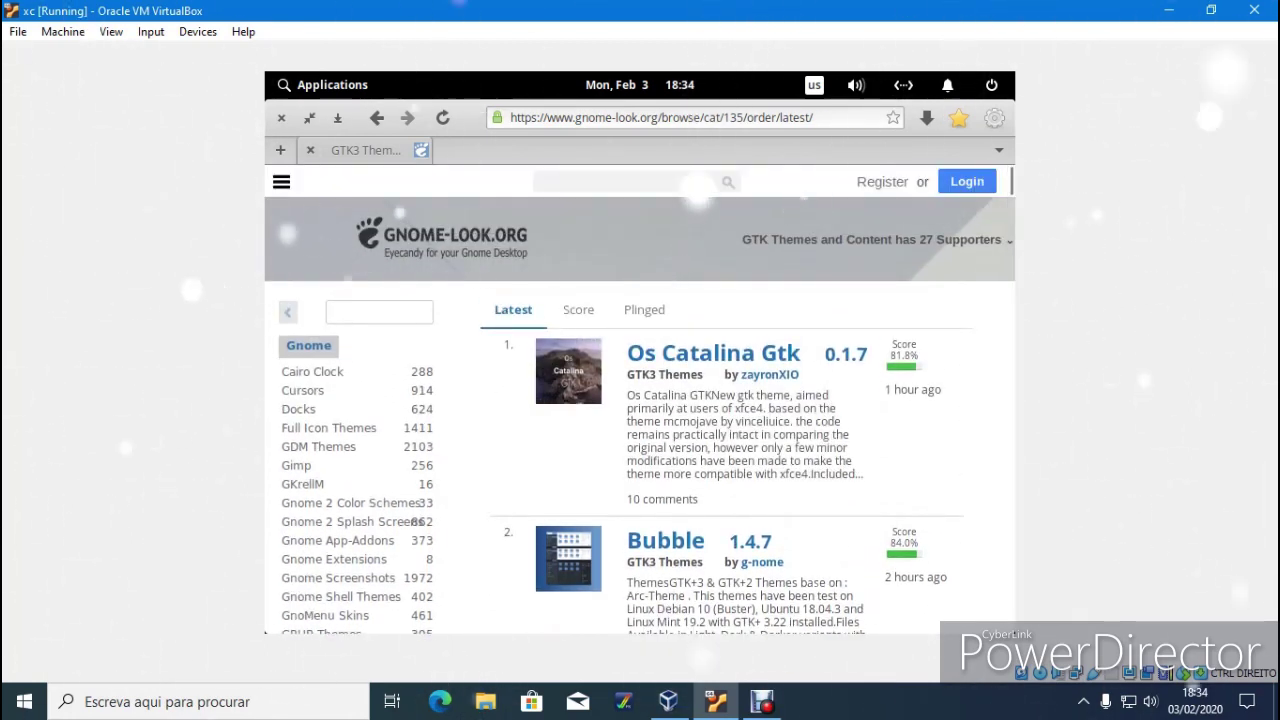
- Search gnome-look.org for "icons" and open the Mojave CT icons product page
click(625, 181)
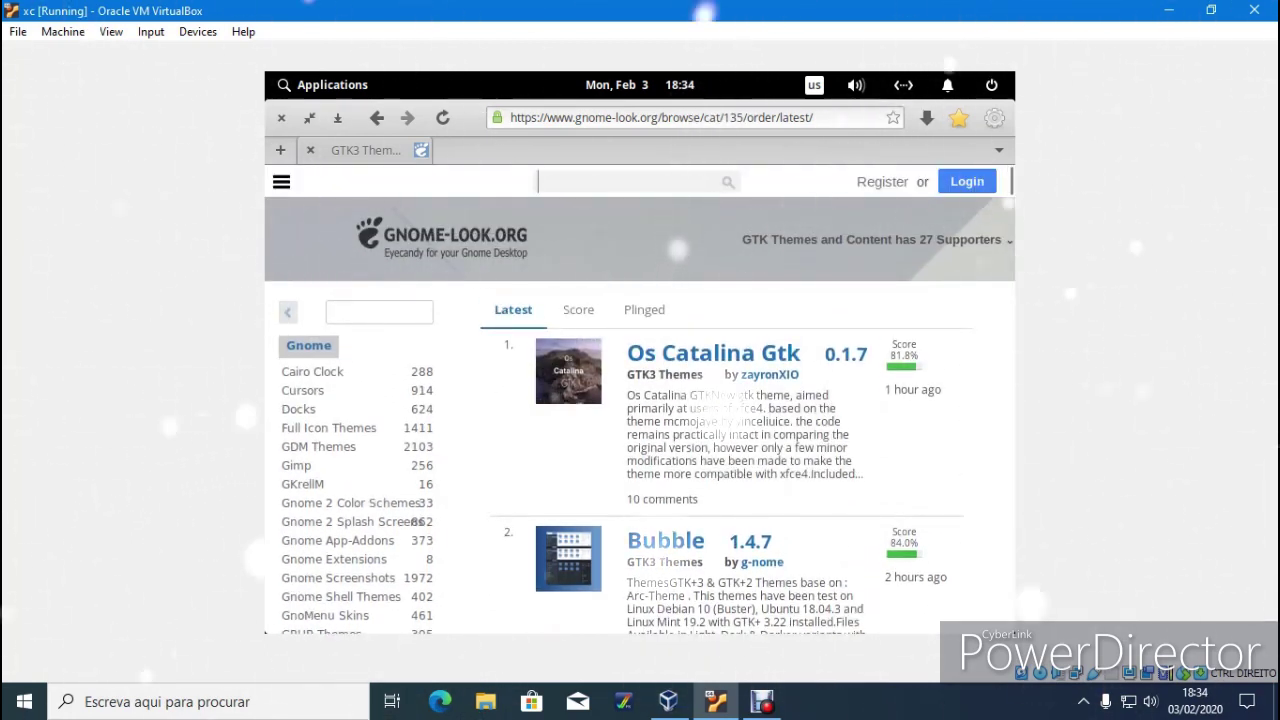
text(icons)
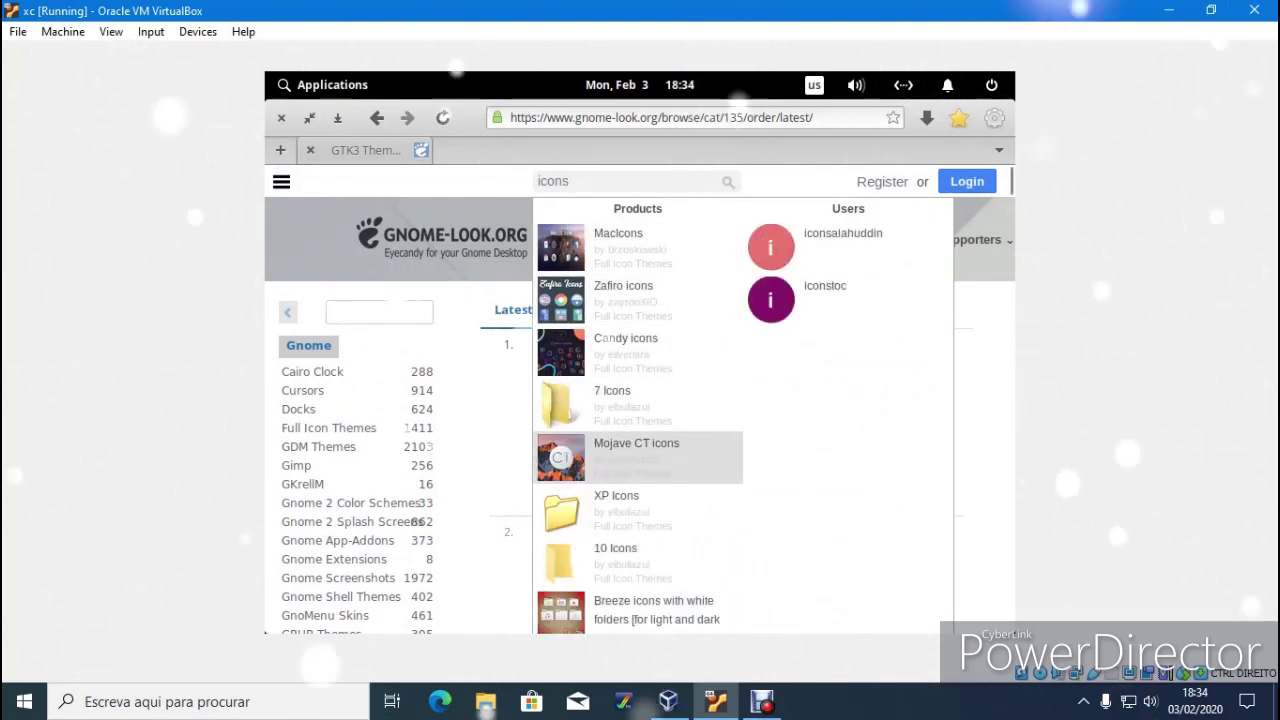
click(636, 450)
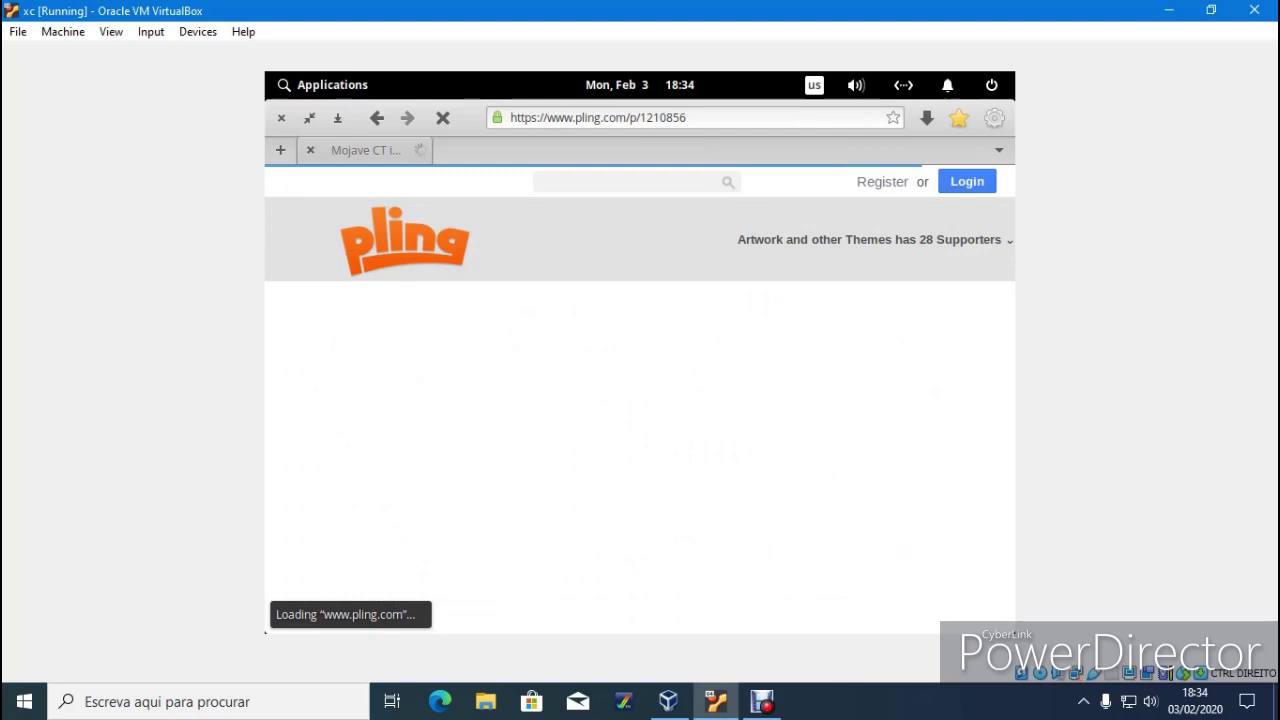
click(762, 701)
click(465, 566)
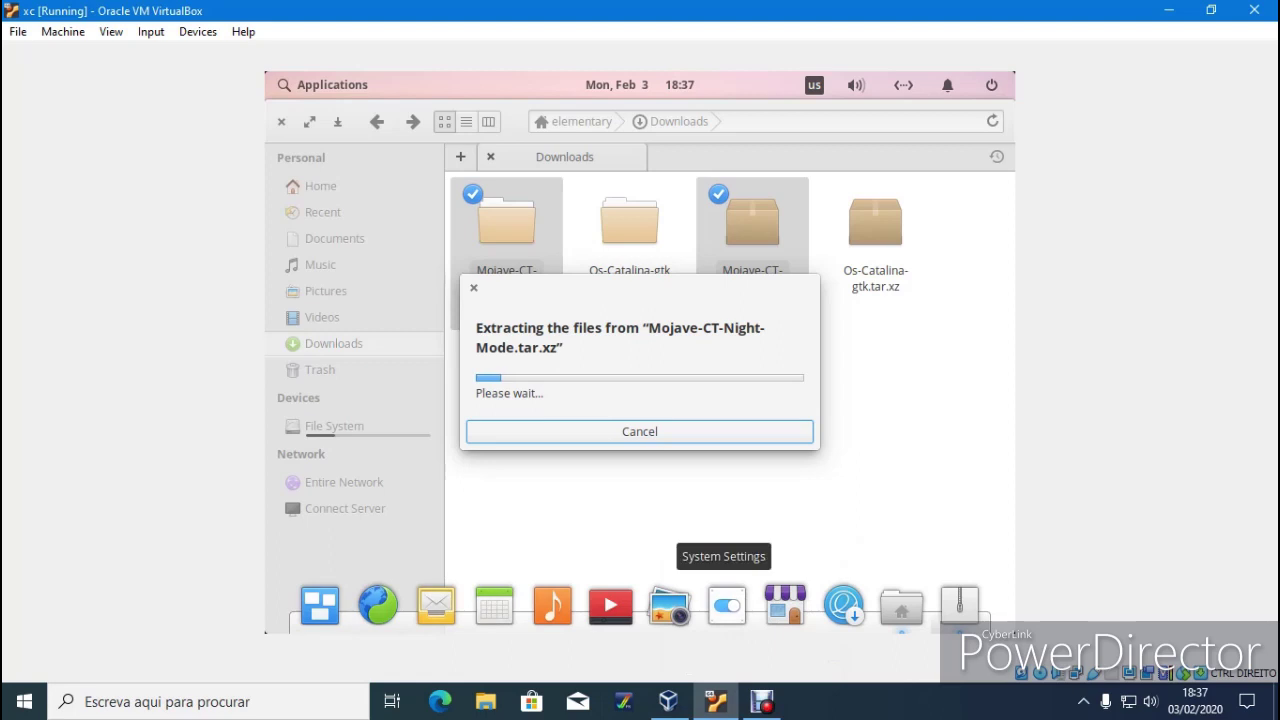
click(762, 701)
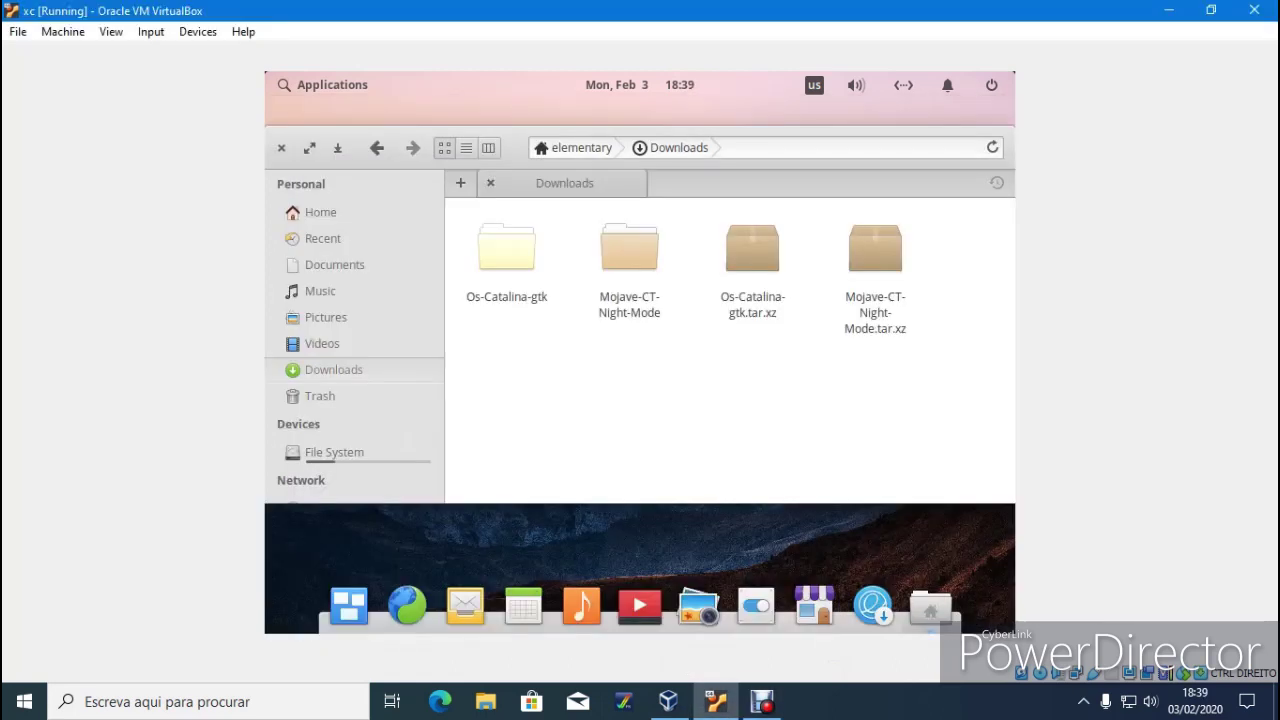
- Create a new folder named ".icons" in Downloads
right_click(629, 382)
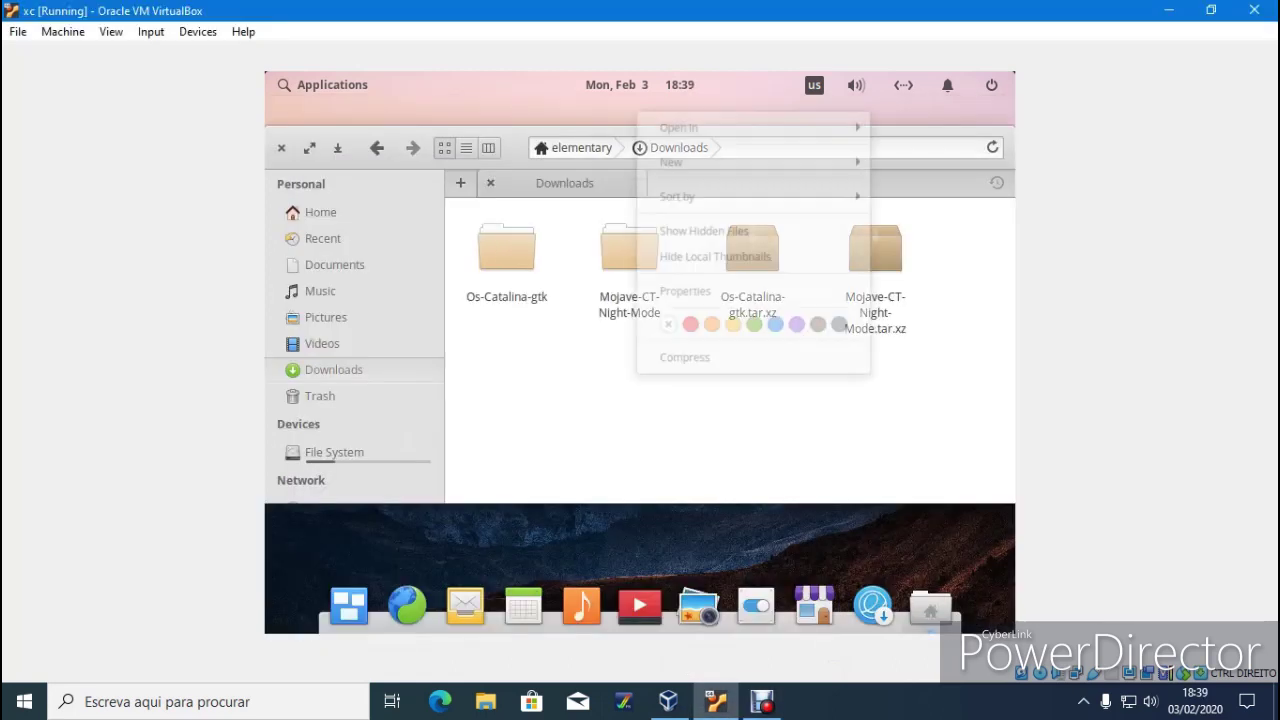
mouse_move(666, 157)
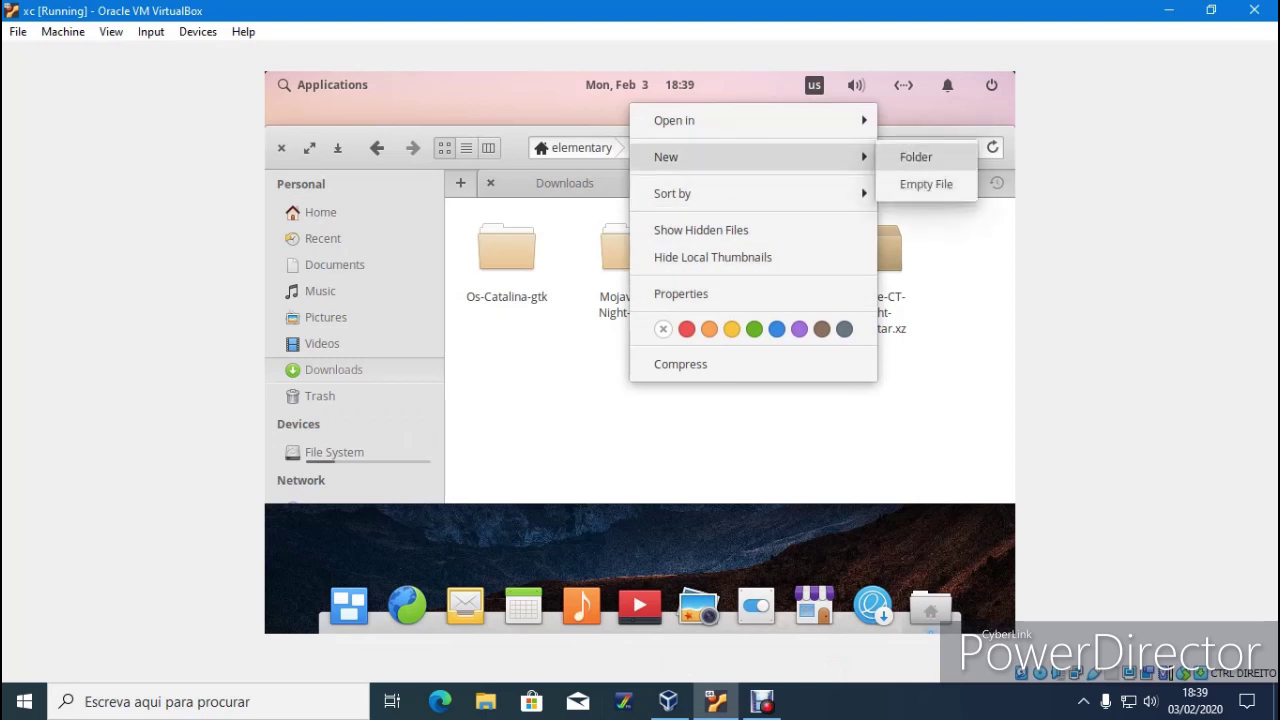
click(915, 157)
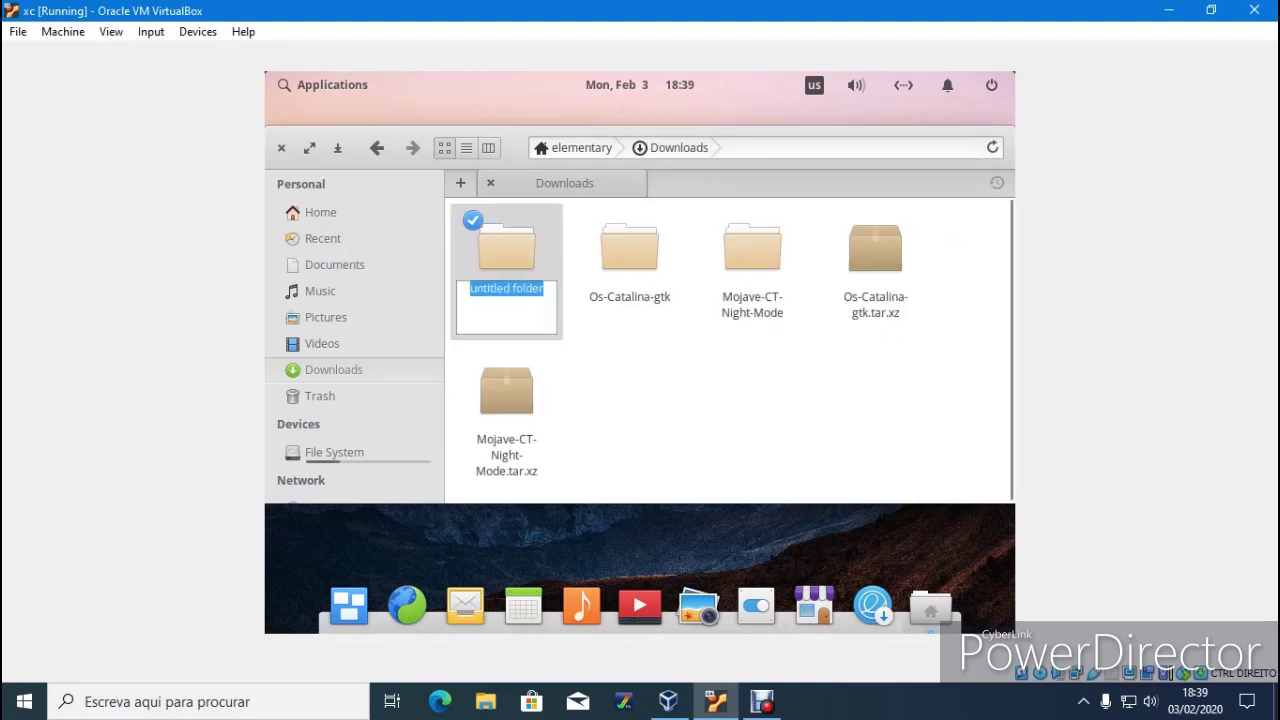
key(BackSpace)
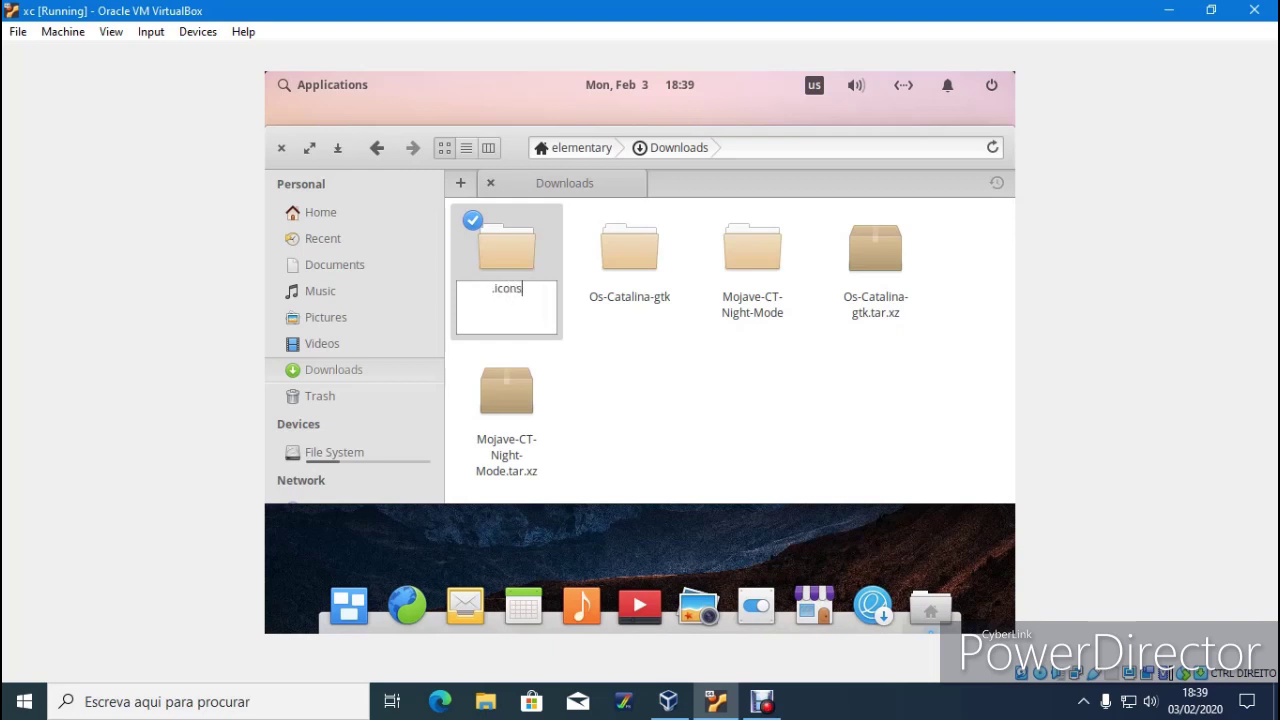
text(.icons)
key(Return)
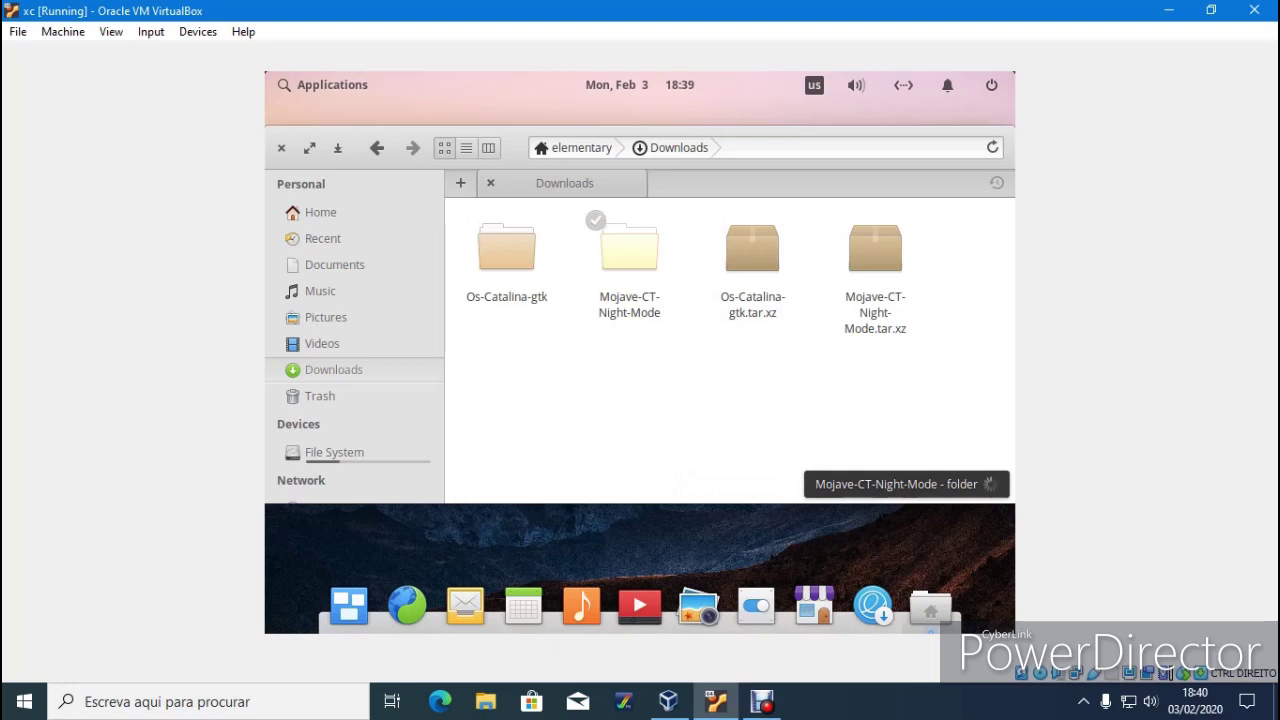
- Copy the Mojave-CT-Night-Mode folder from Downloads and open the Home folder
click(630, 250)
right_click(636, 258)
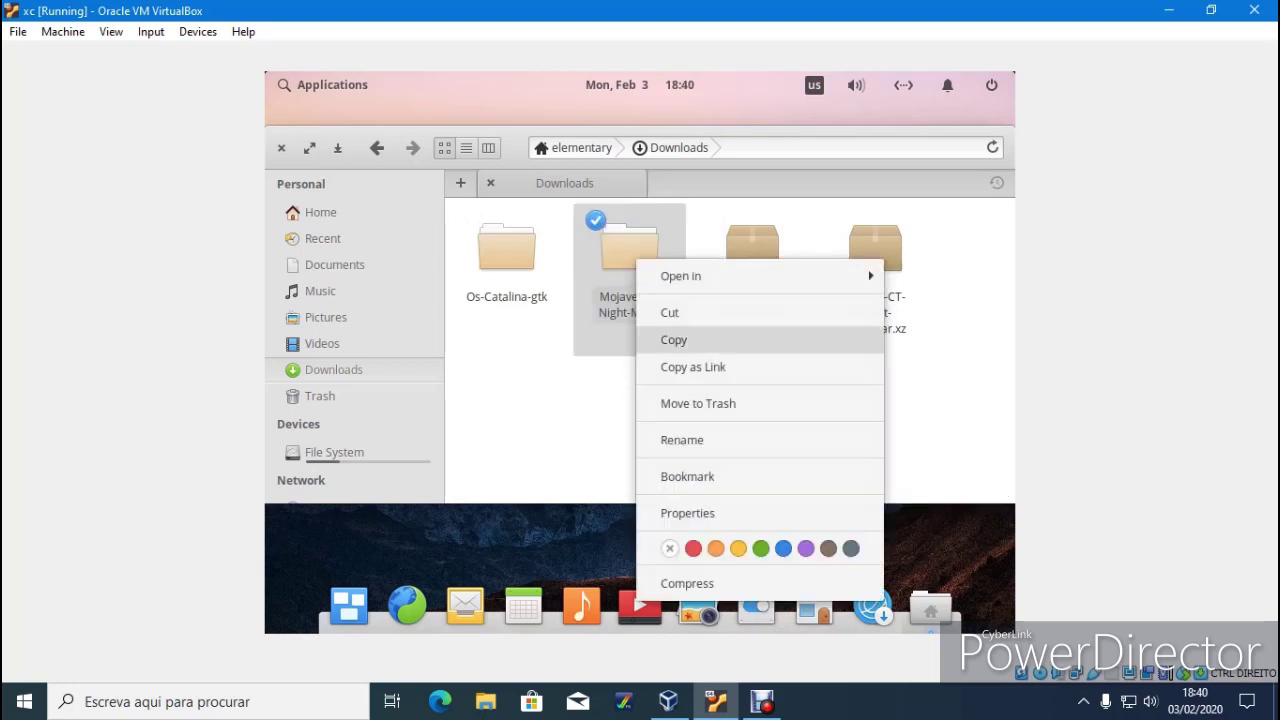
click(674, 340)
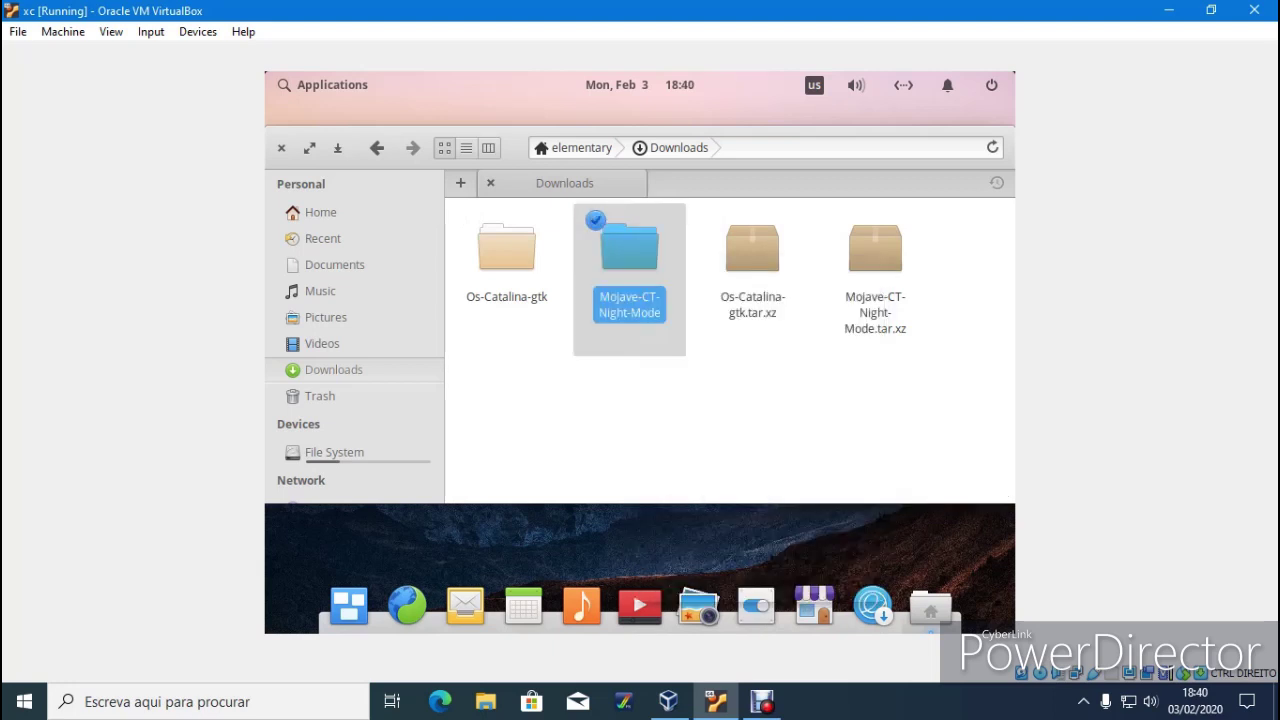
drag(508, 148, 587, 144)
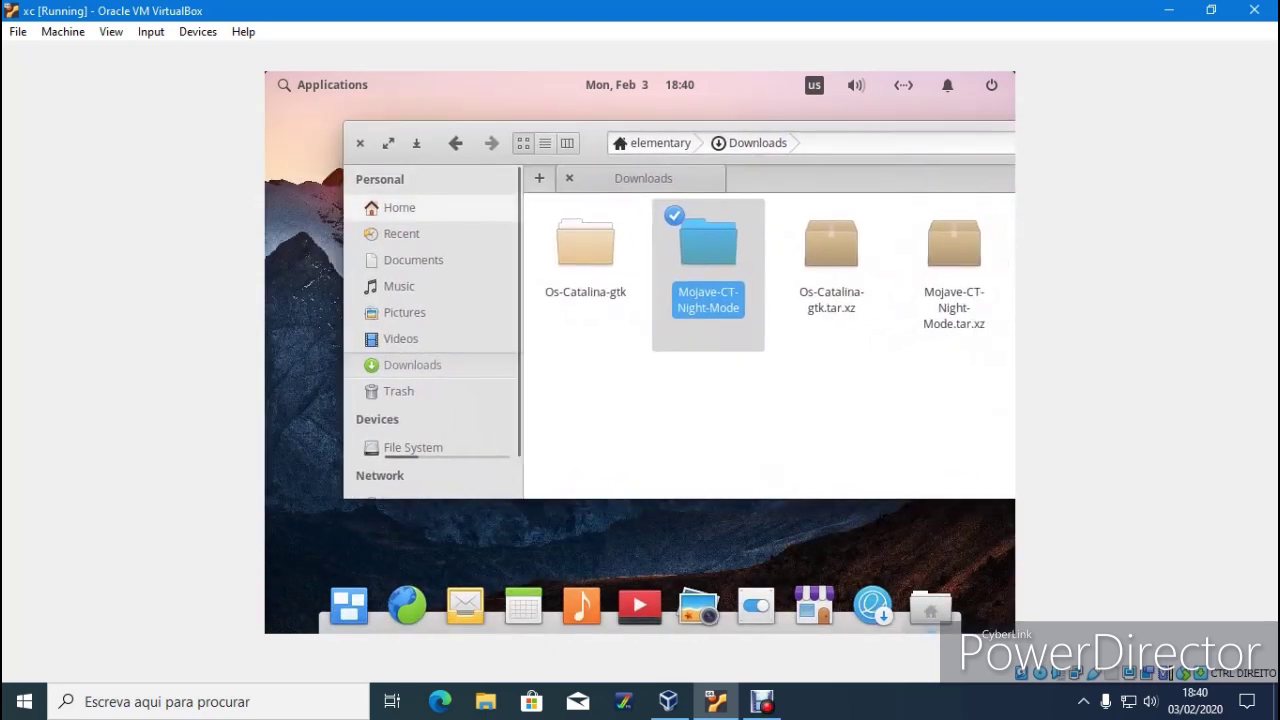
click(399, 207)
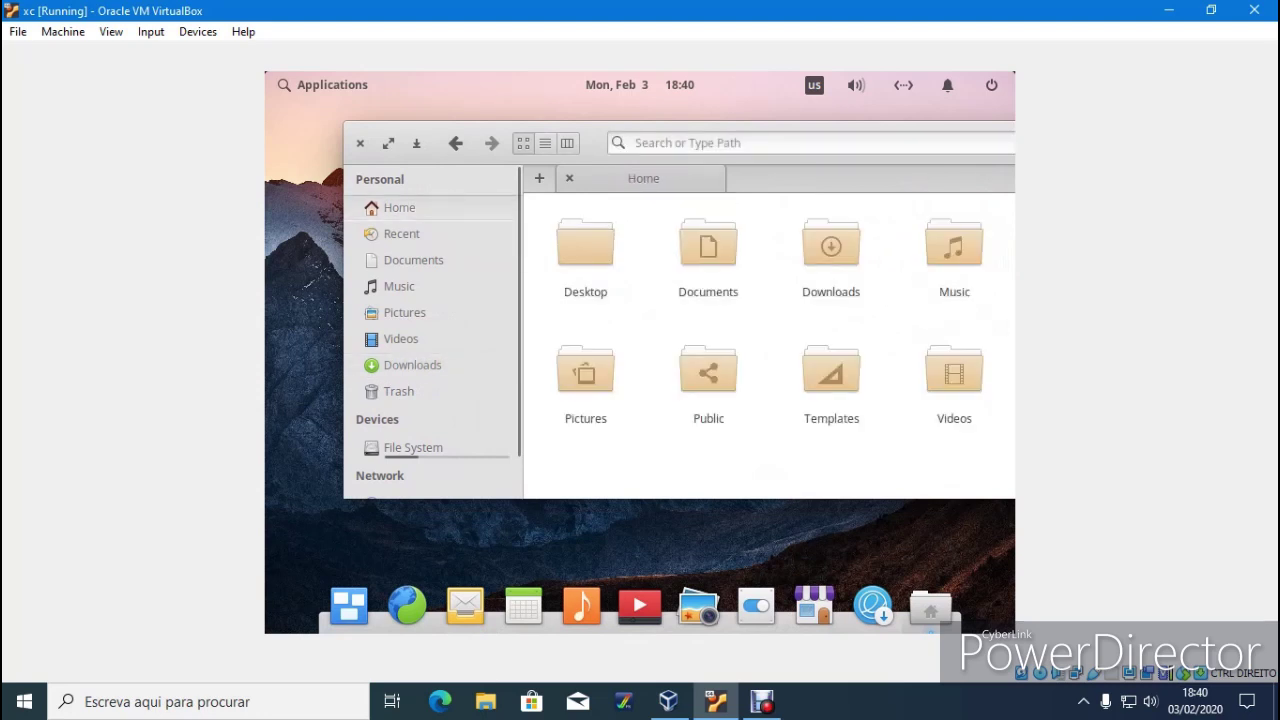
drag(592, 144, 530, 125)
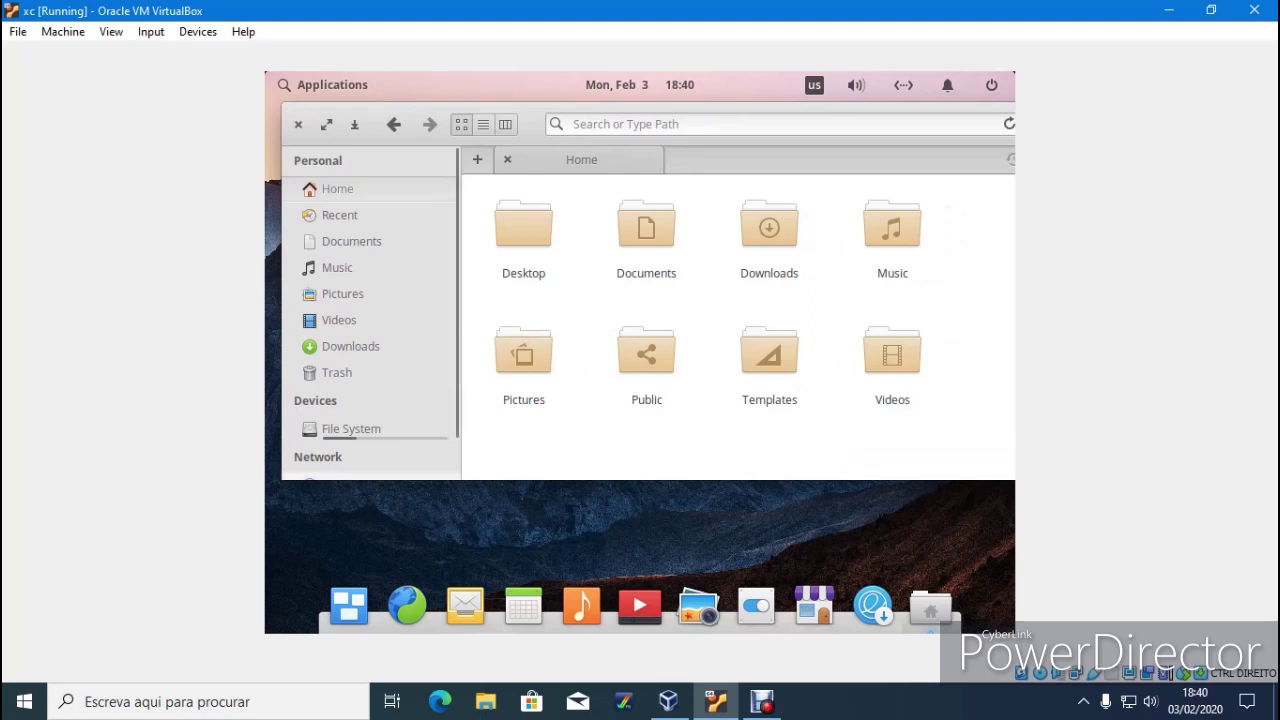
- Create a new folder named ".icons" in the Home folder
right_click(528, 285)
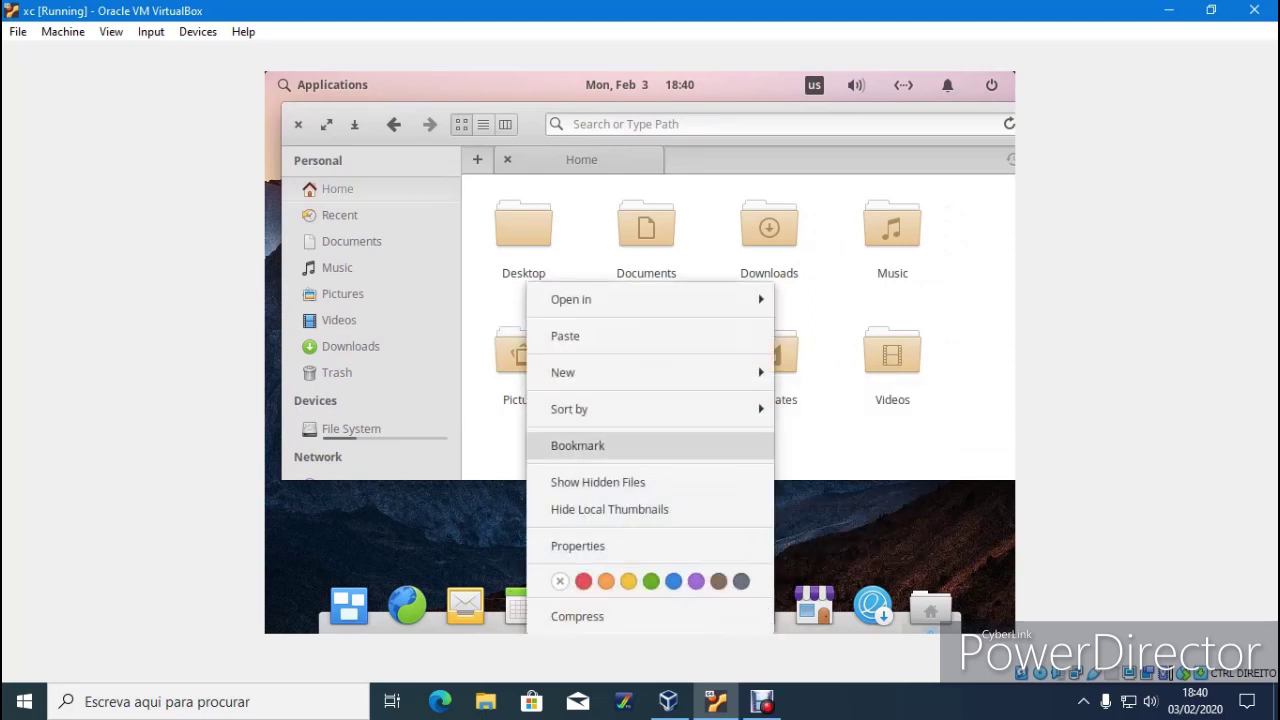
mouse_move(600, 372)
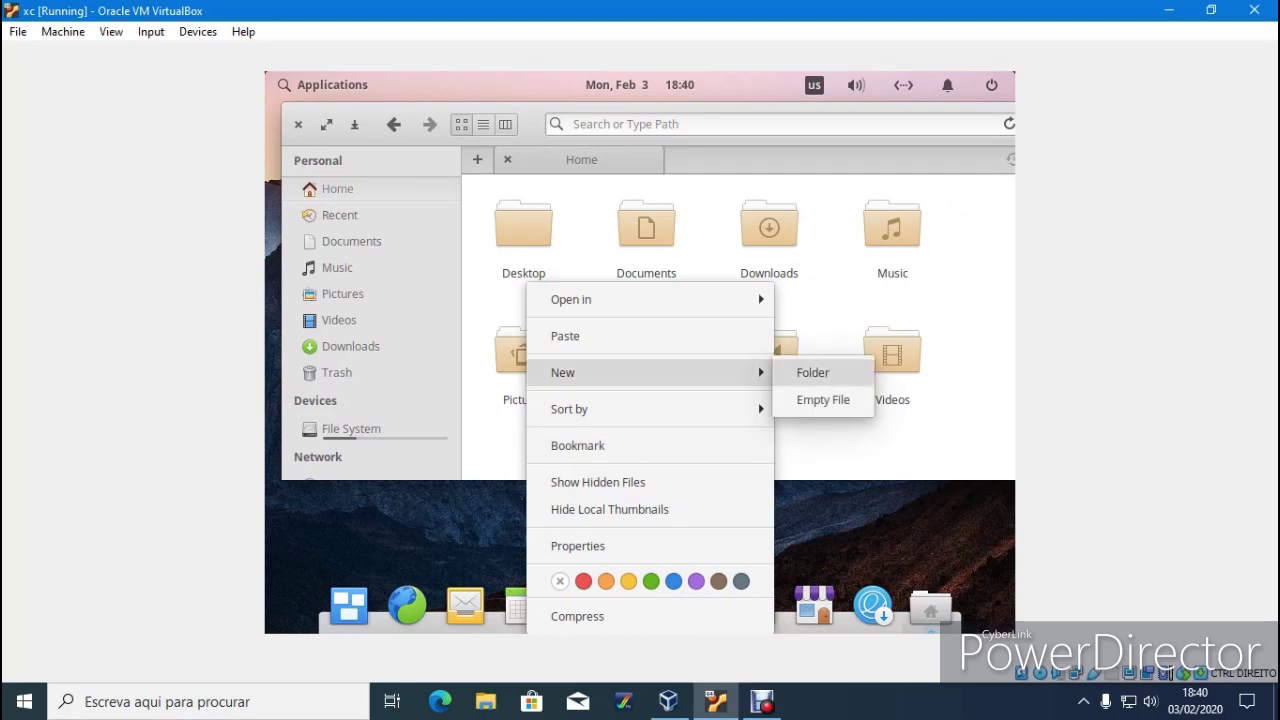
click(812, 372)
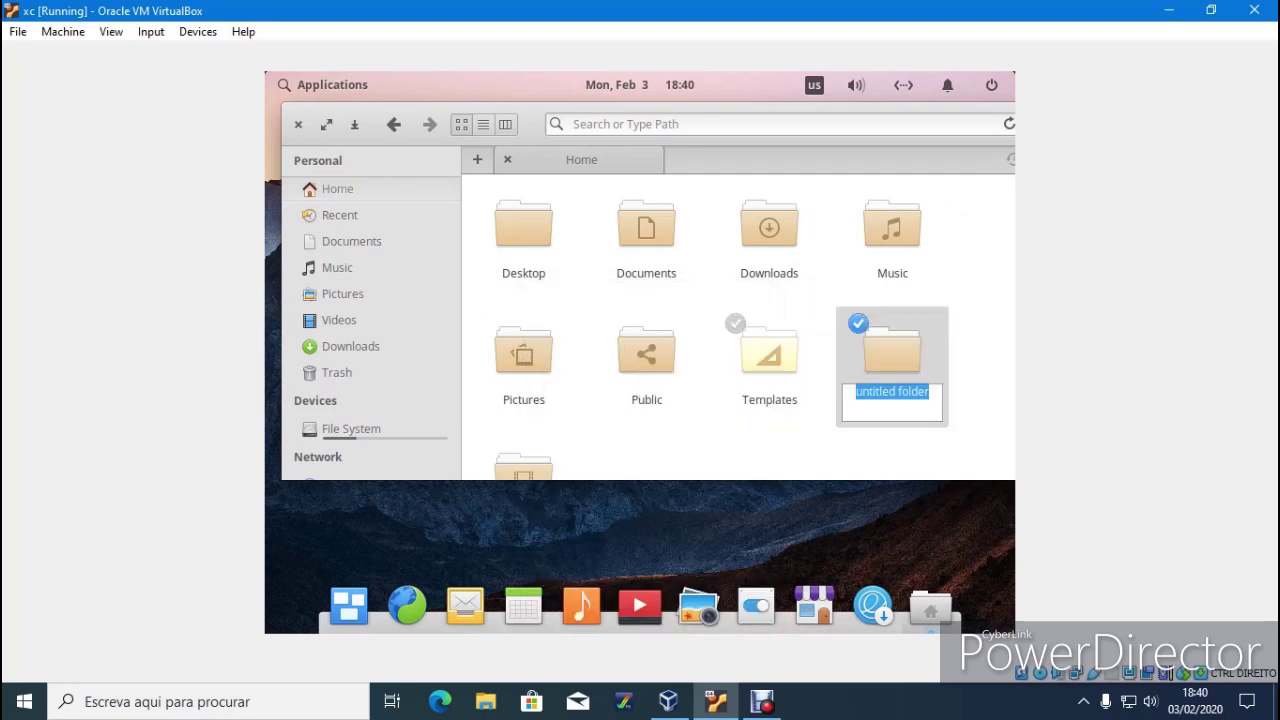
key(BackSpace)
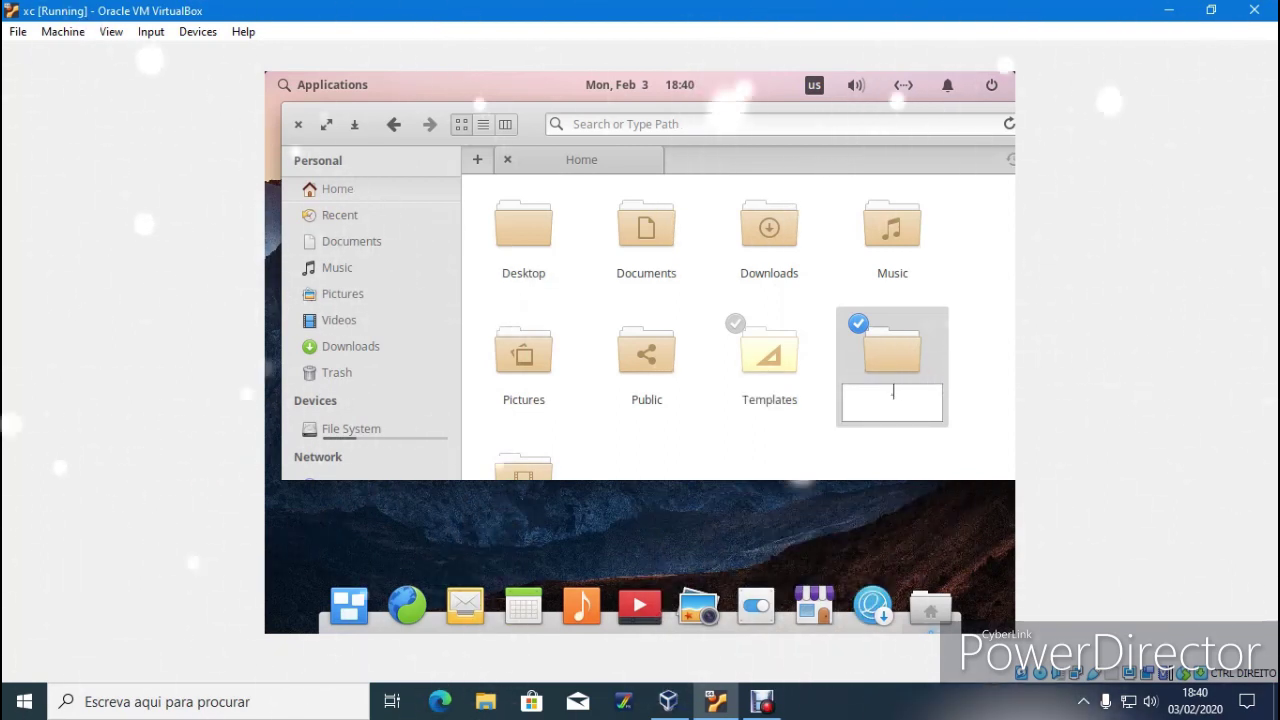
text(Videos)
key(Return)
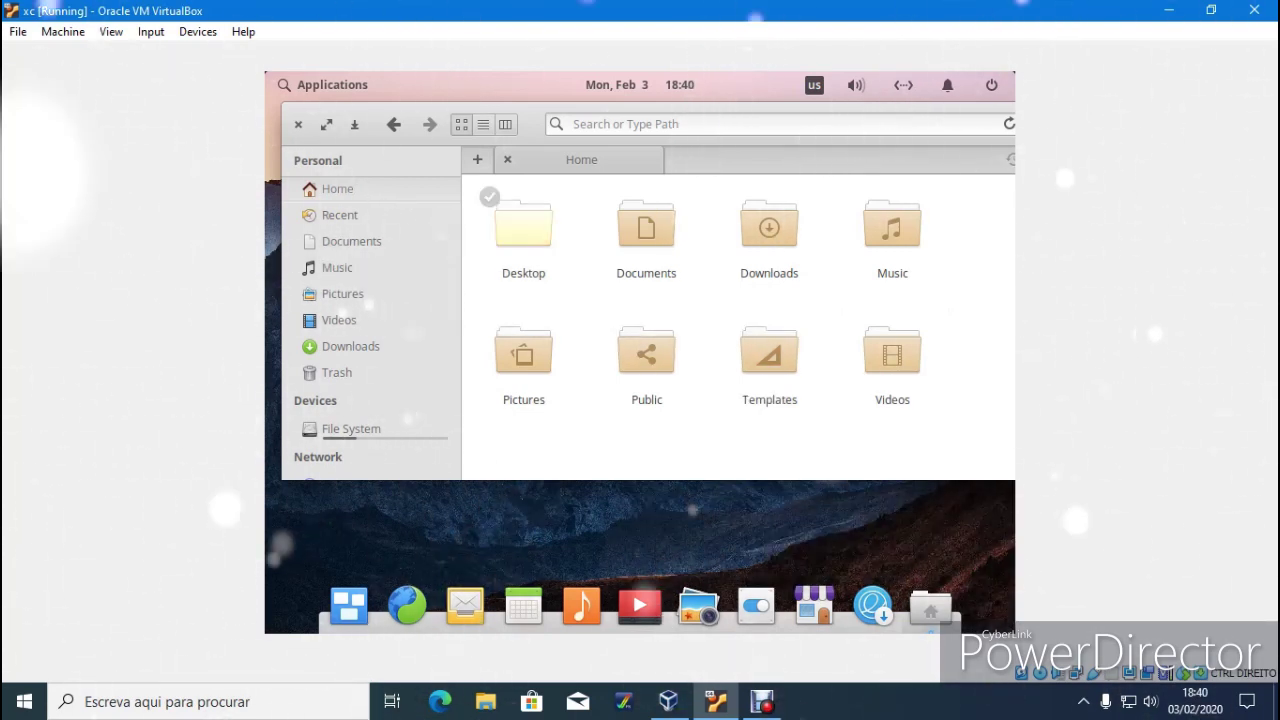
click(523, 228)
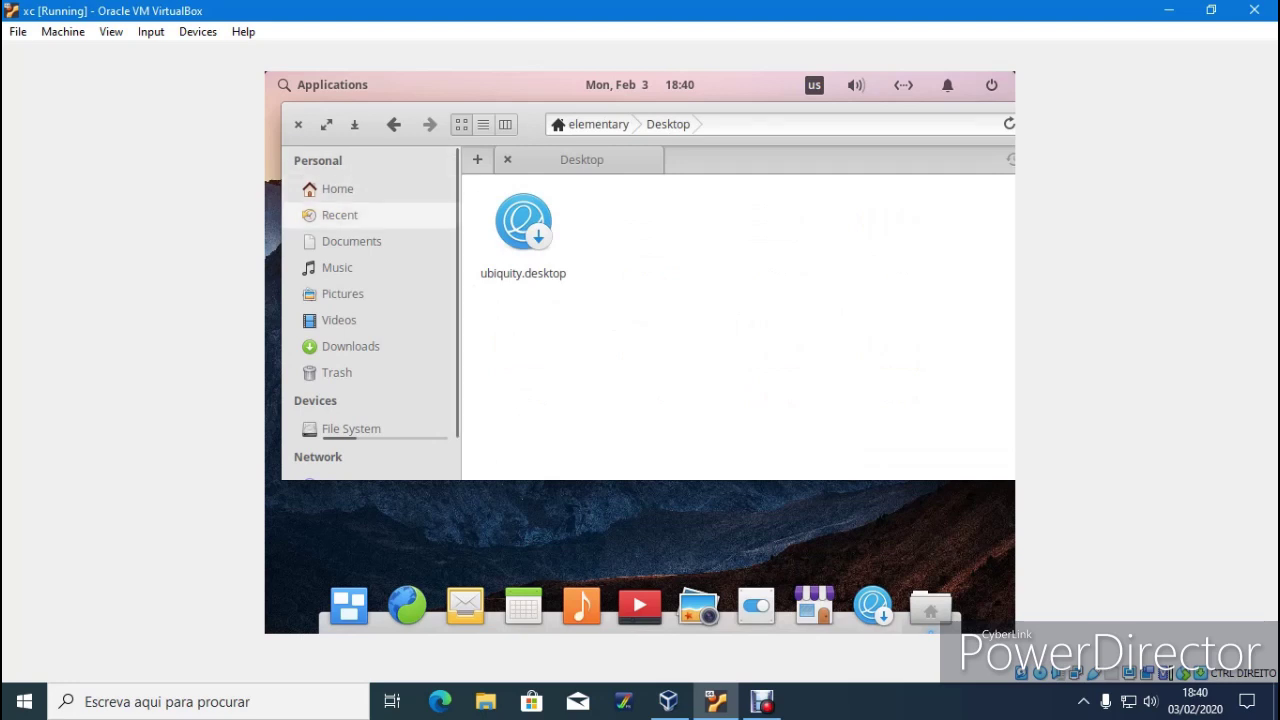
click(350, 346)
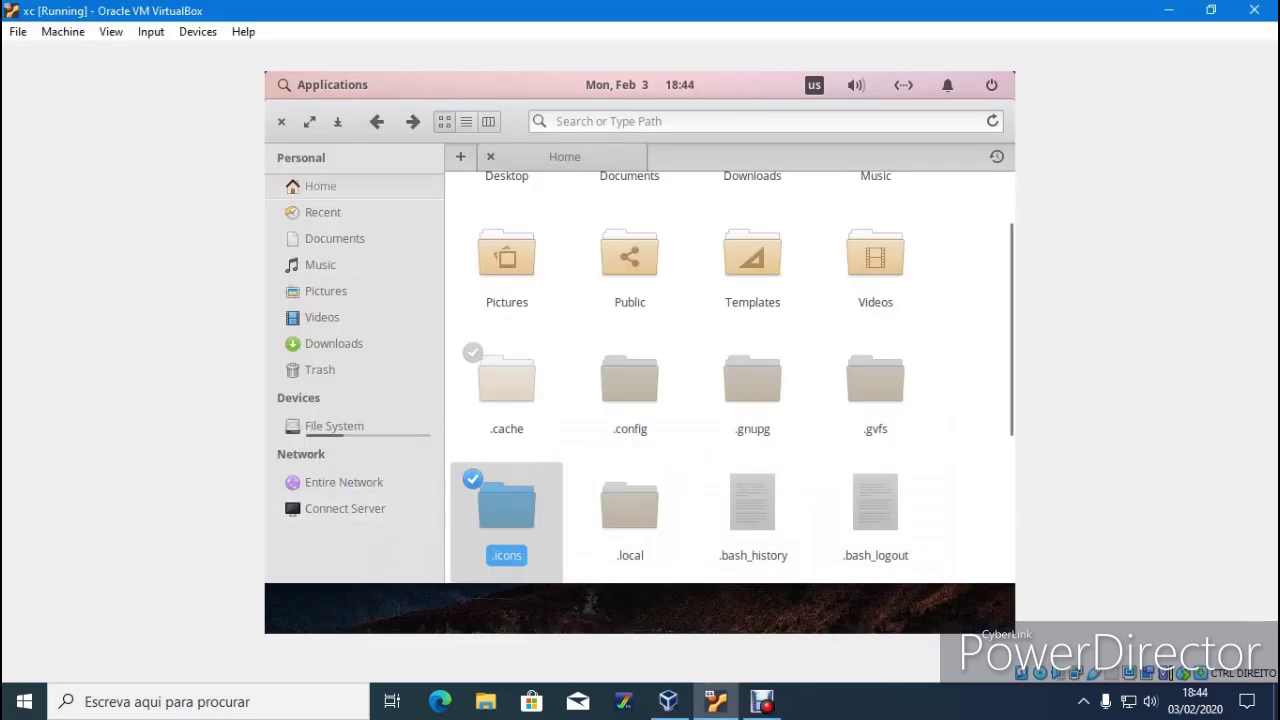
- Paste the copied Mojave-CT-Night-Mode folder into the .icons folder in Home and return to Home
click(550, 405)
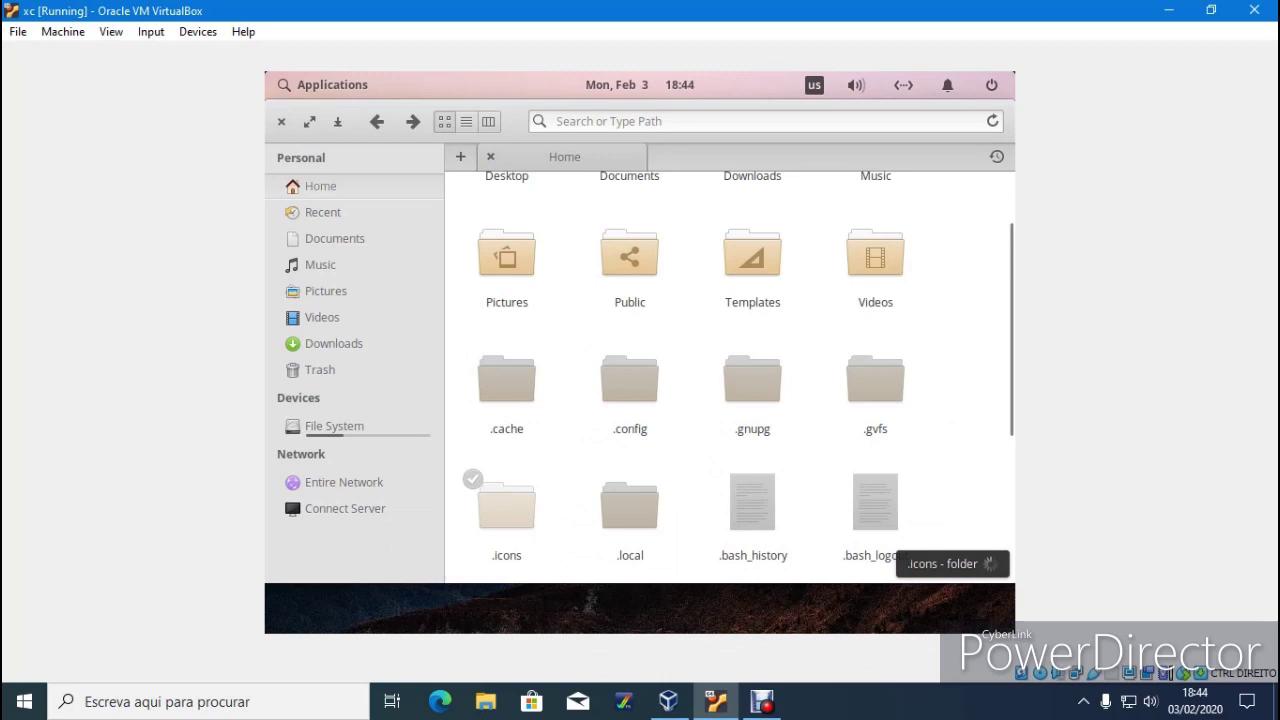
click(506, 505)
right_click(572, 282)
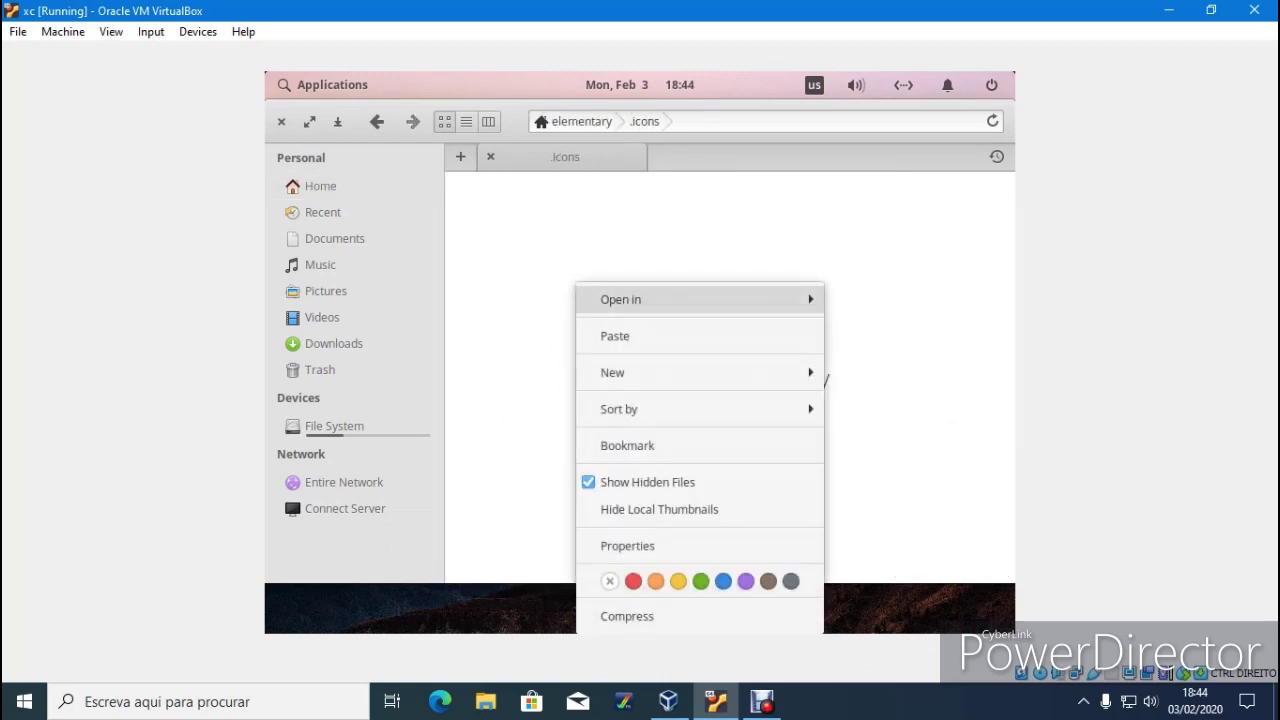
click(612, 335)
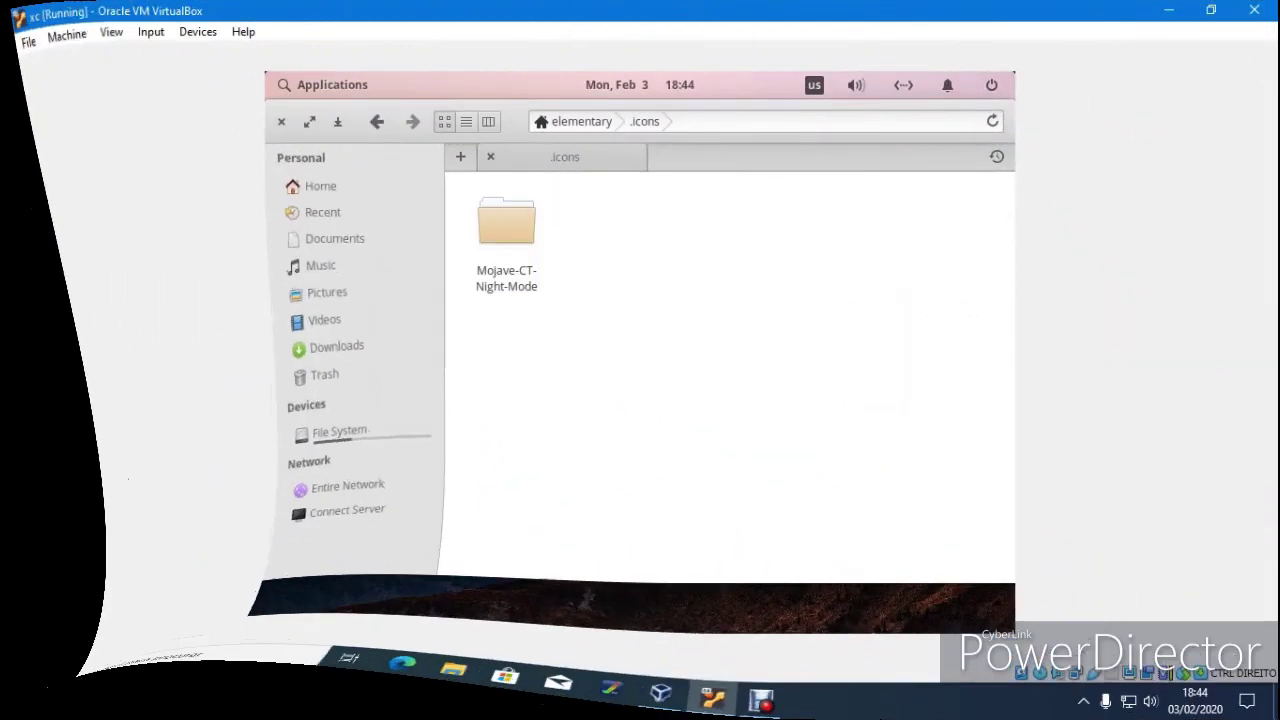
click(376, 121)
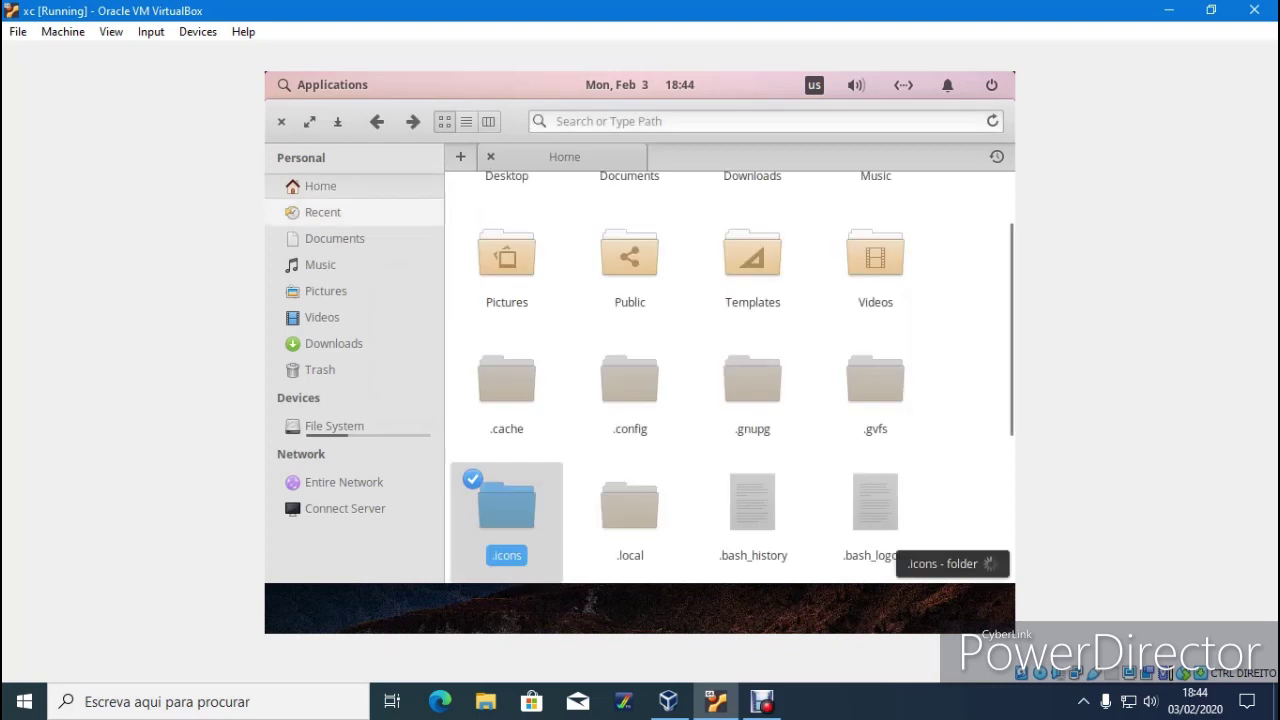
click(507, 507)
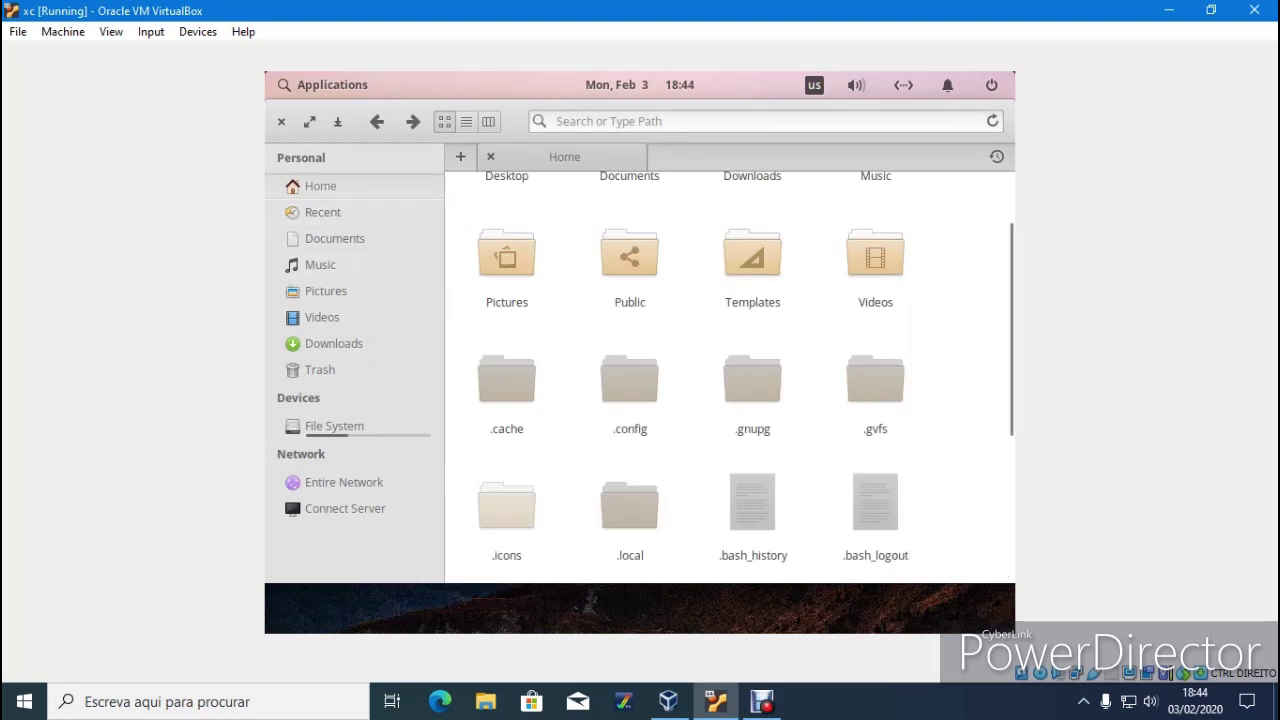
- Create a new folder named ".themes" in the Home folder
scroll(730, 380, down, 2)
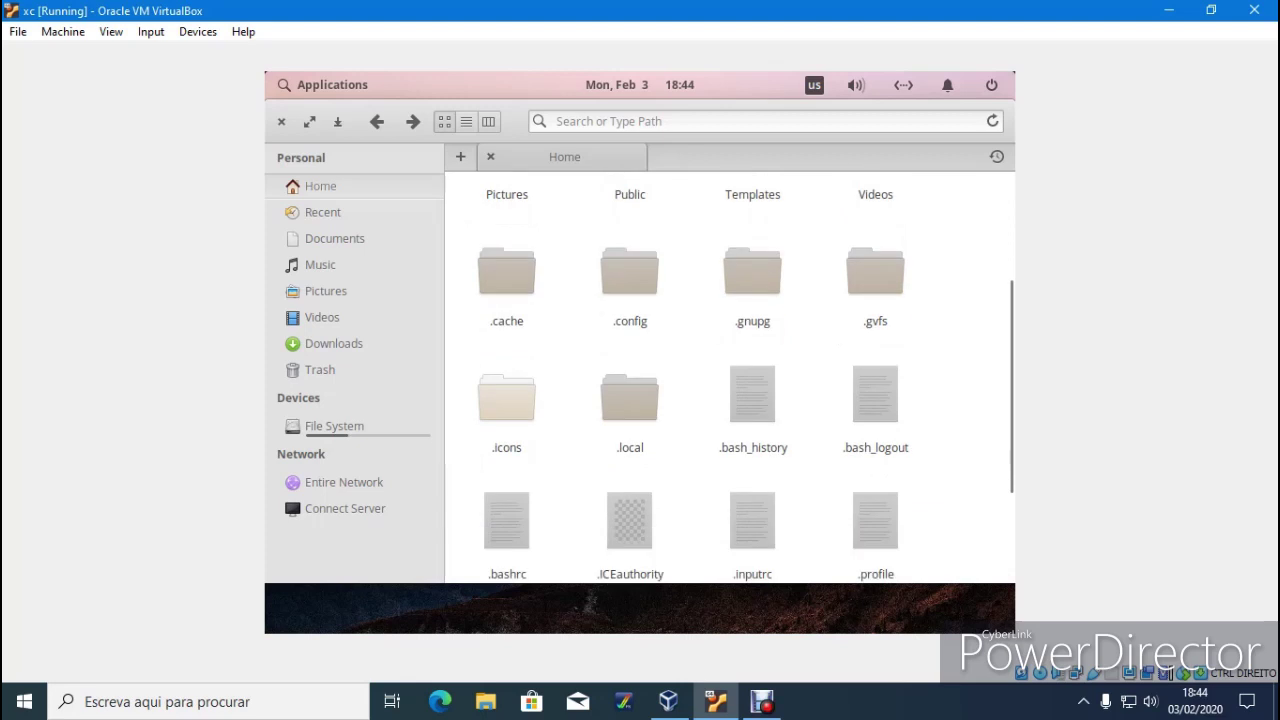
scroll(730, 380, up, 3)
scroll(730, 378, down, 2)
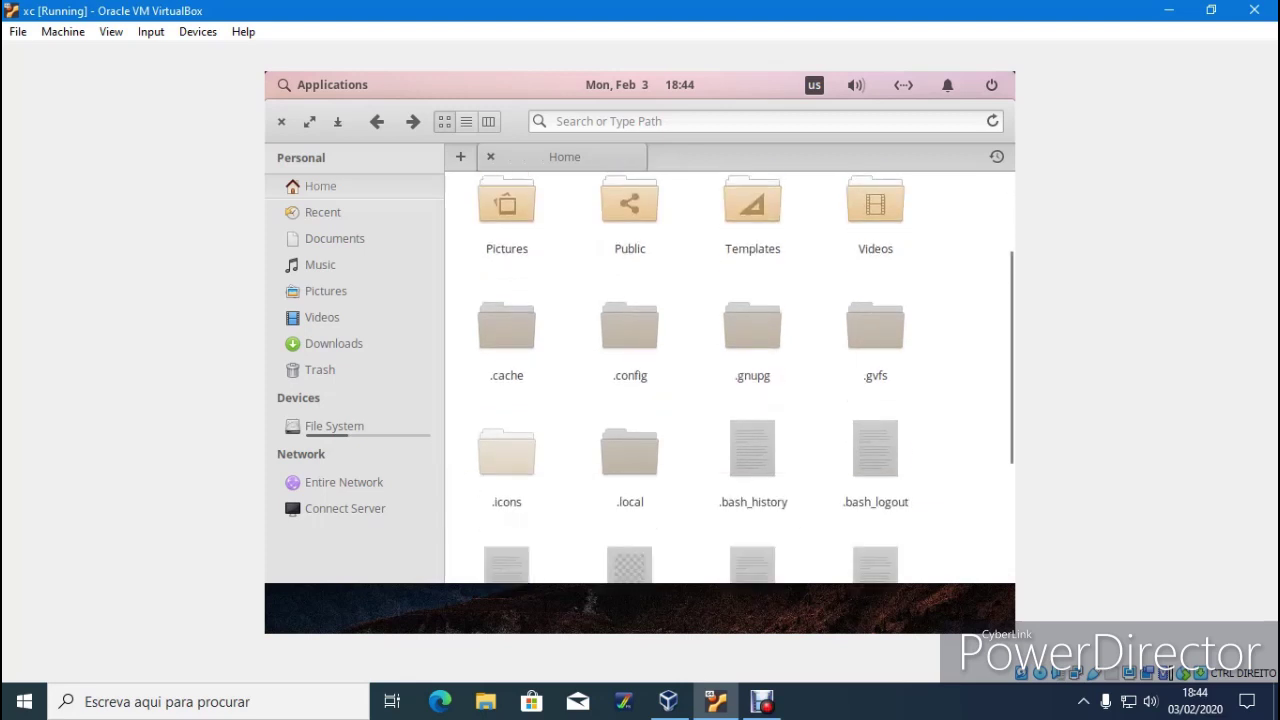
right_click(706, 283)
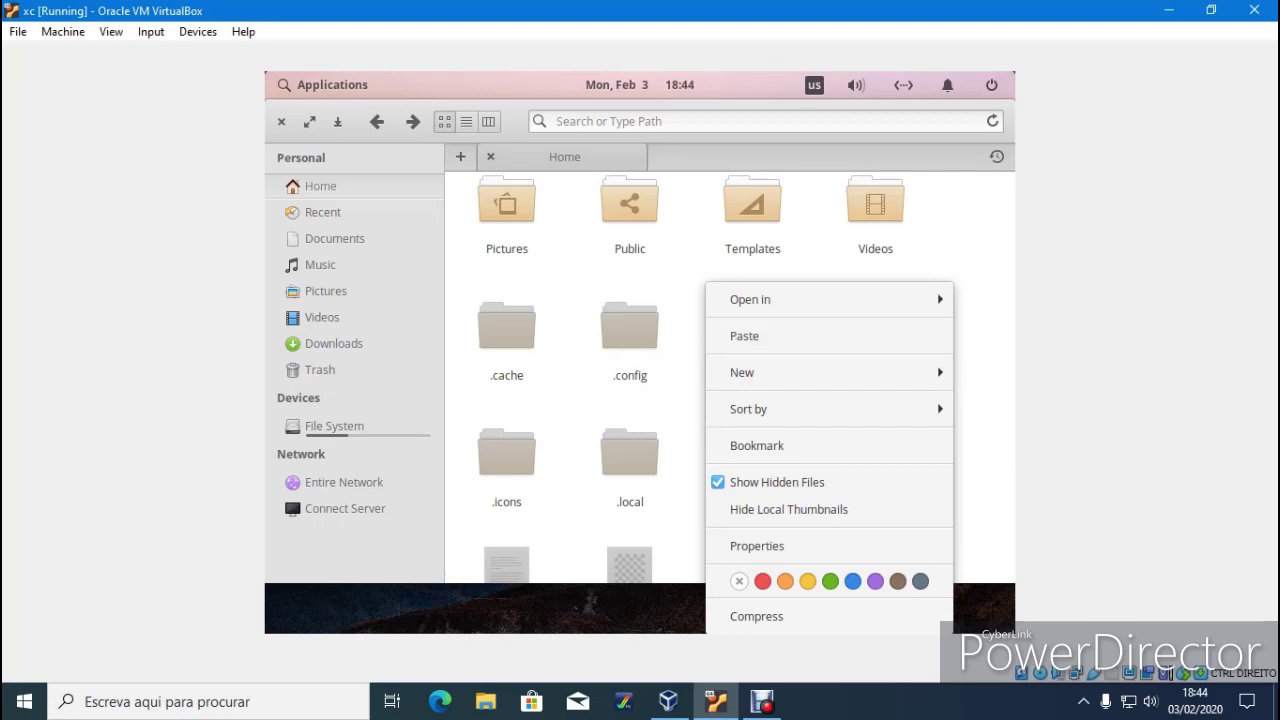
mouse_move(742, 372)
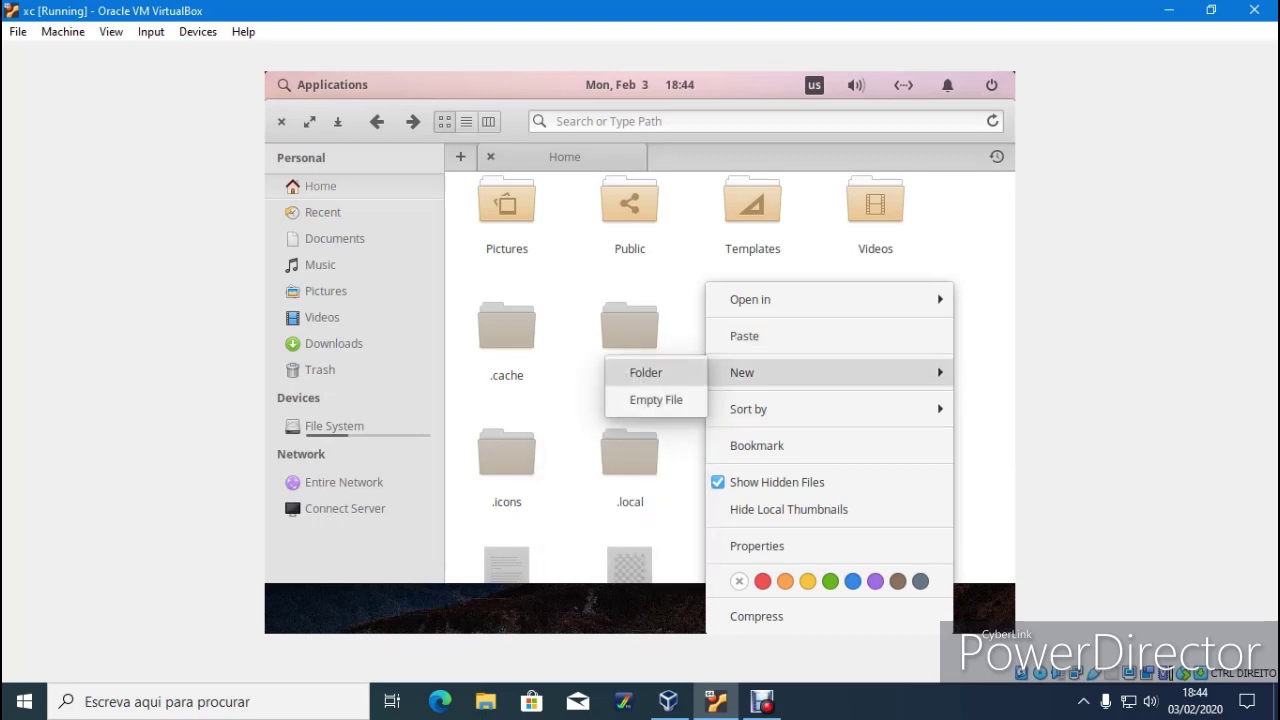
click(646, 372)
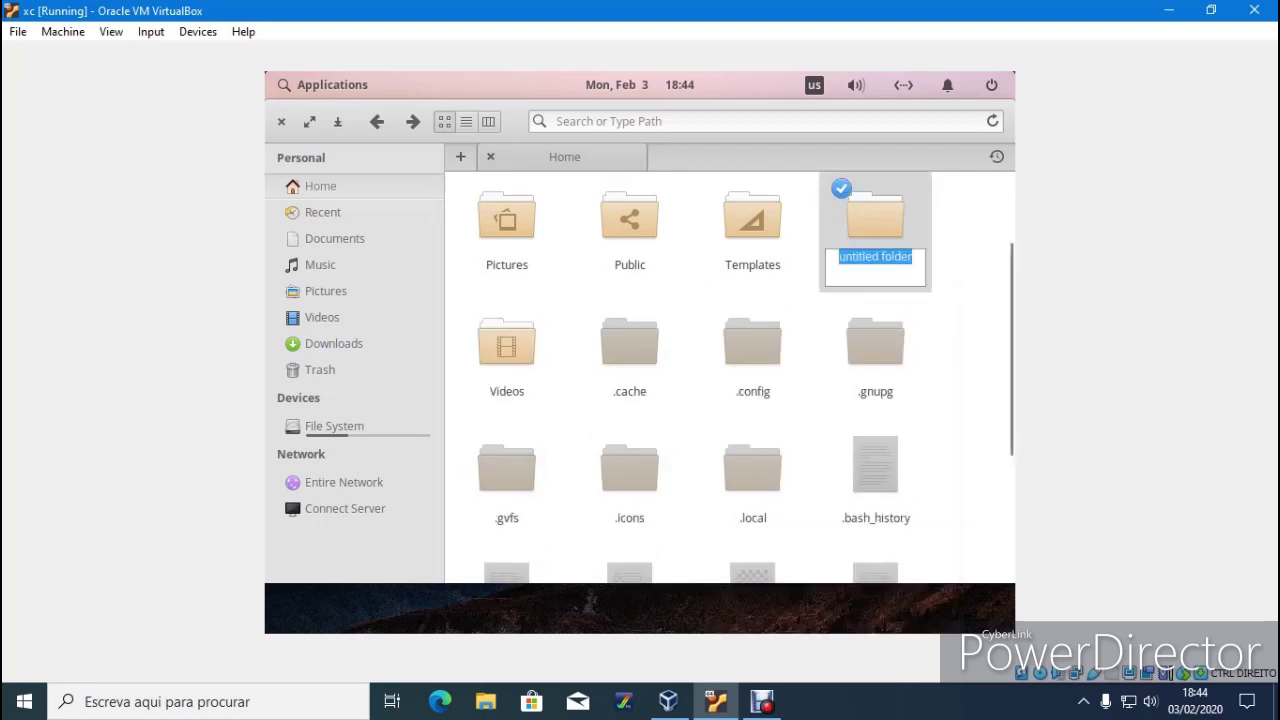
key(BackSpace)
text(.themes)
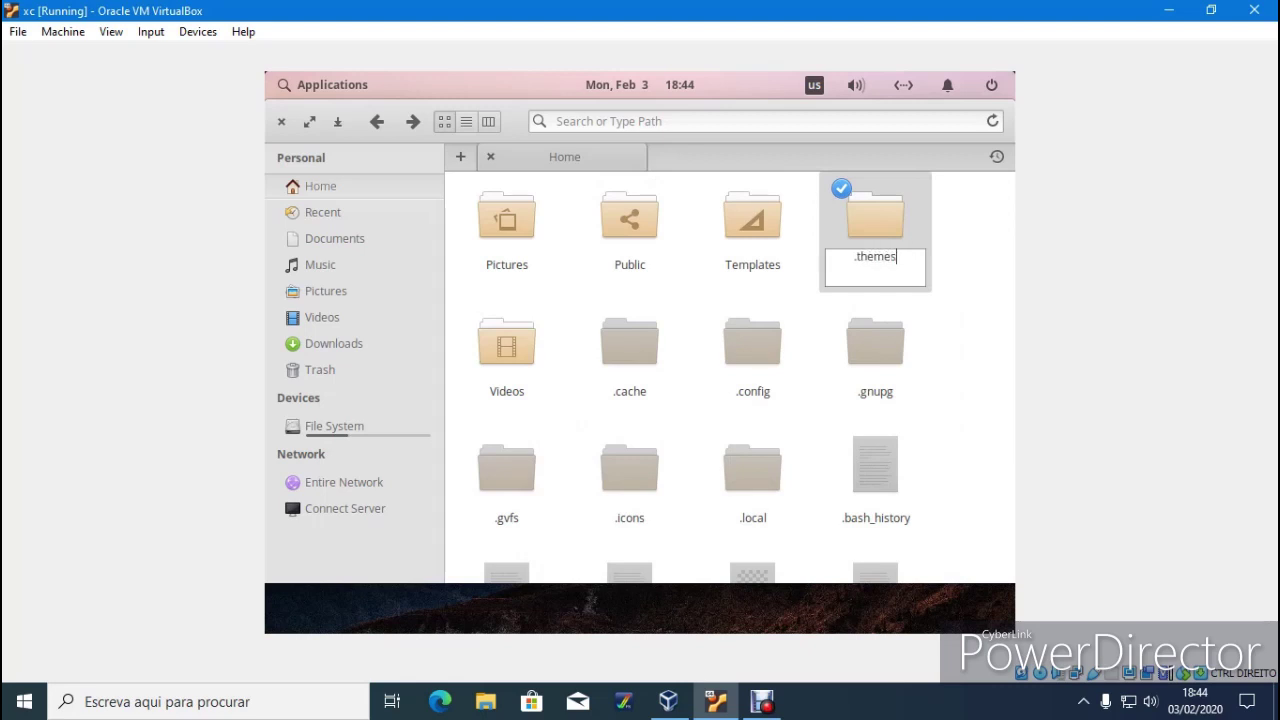
key(Return)
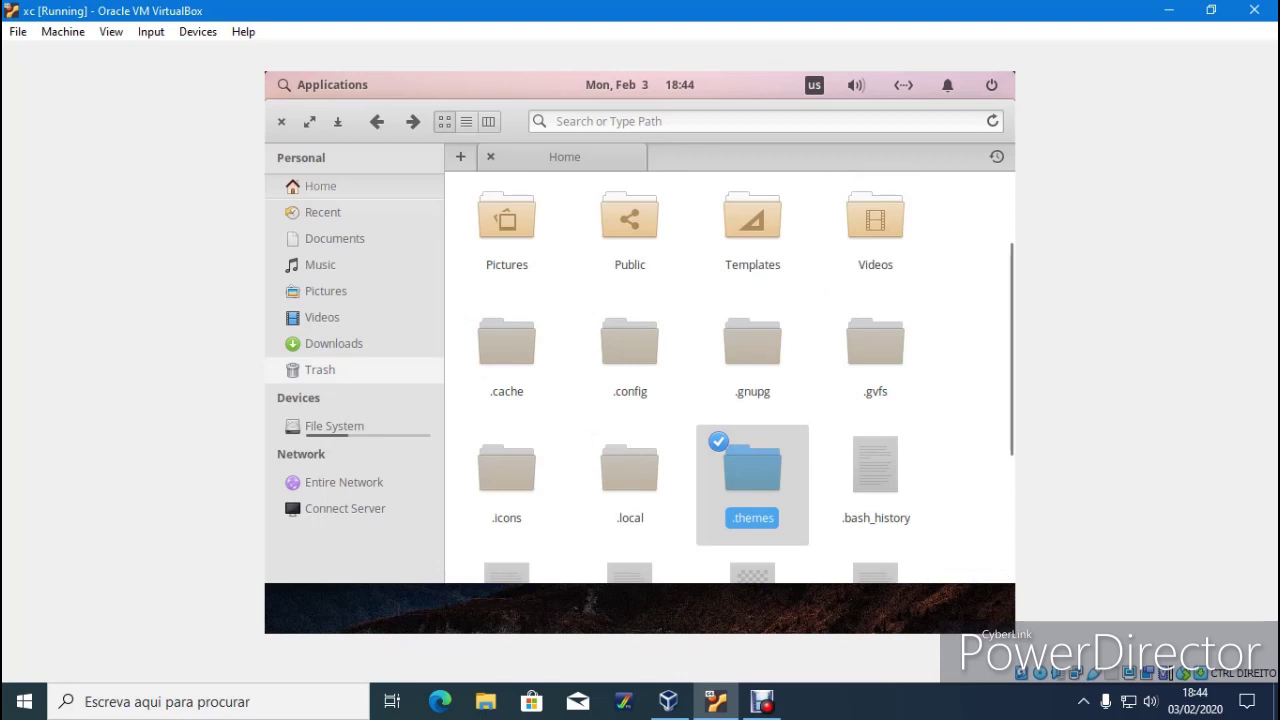
- Copy the Os-Catalina-gtk folder from Downloads
click(333, 343)
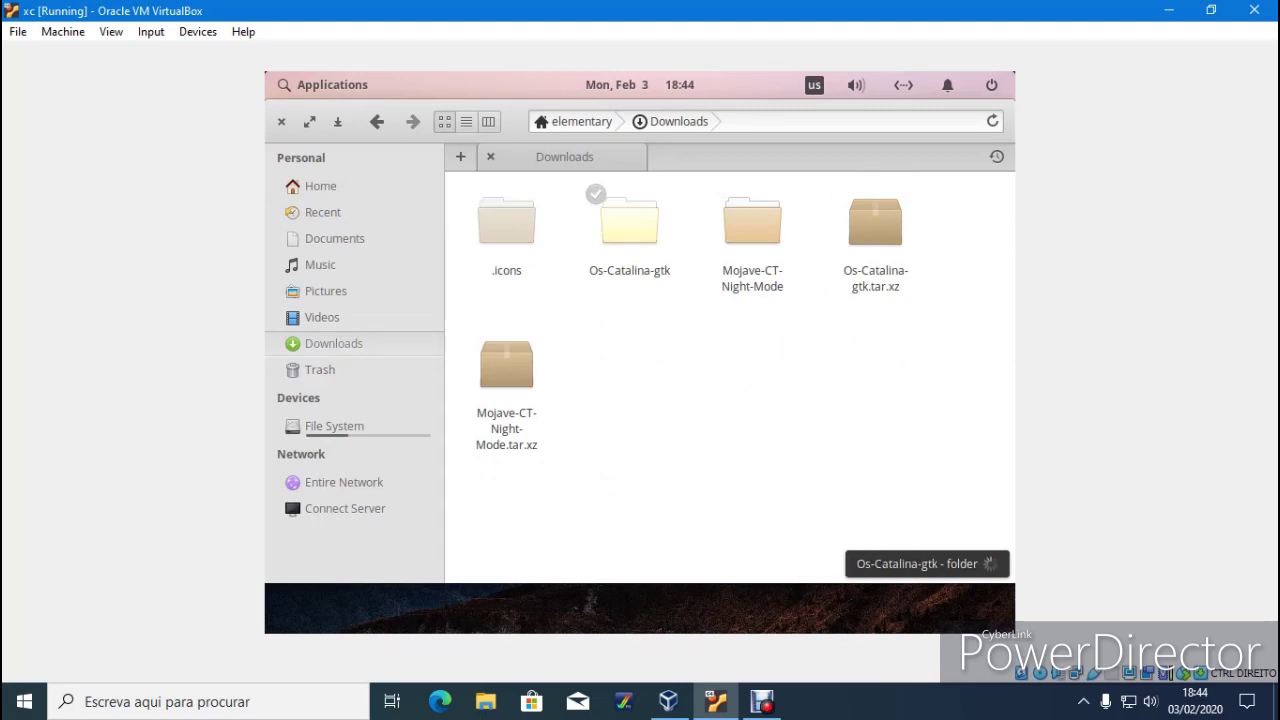
right_click(630, 222)
right_click(625, 245)
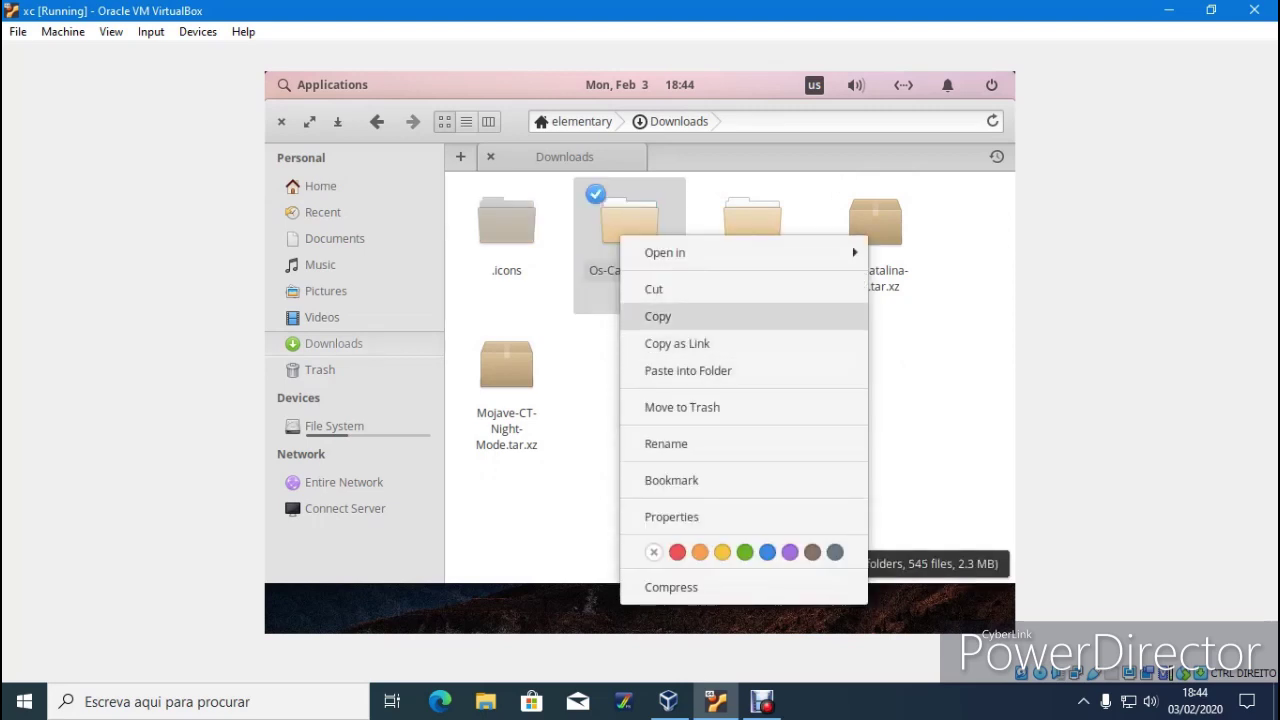
click(655, 314)
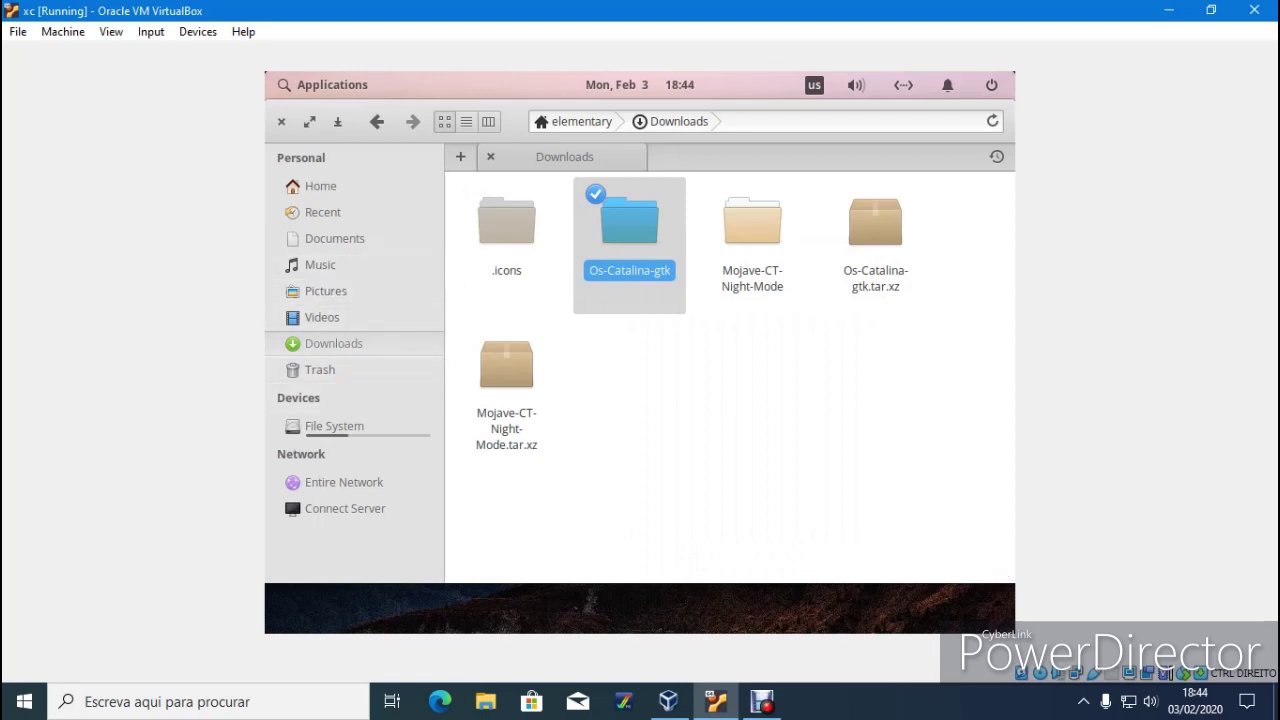
click(620, 400)
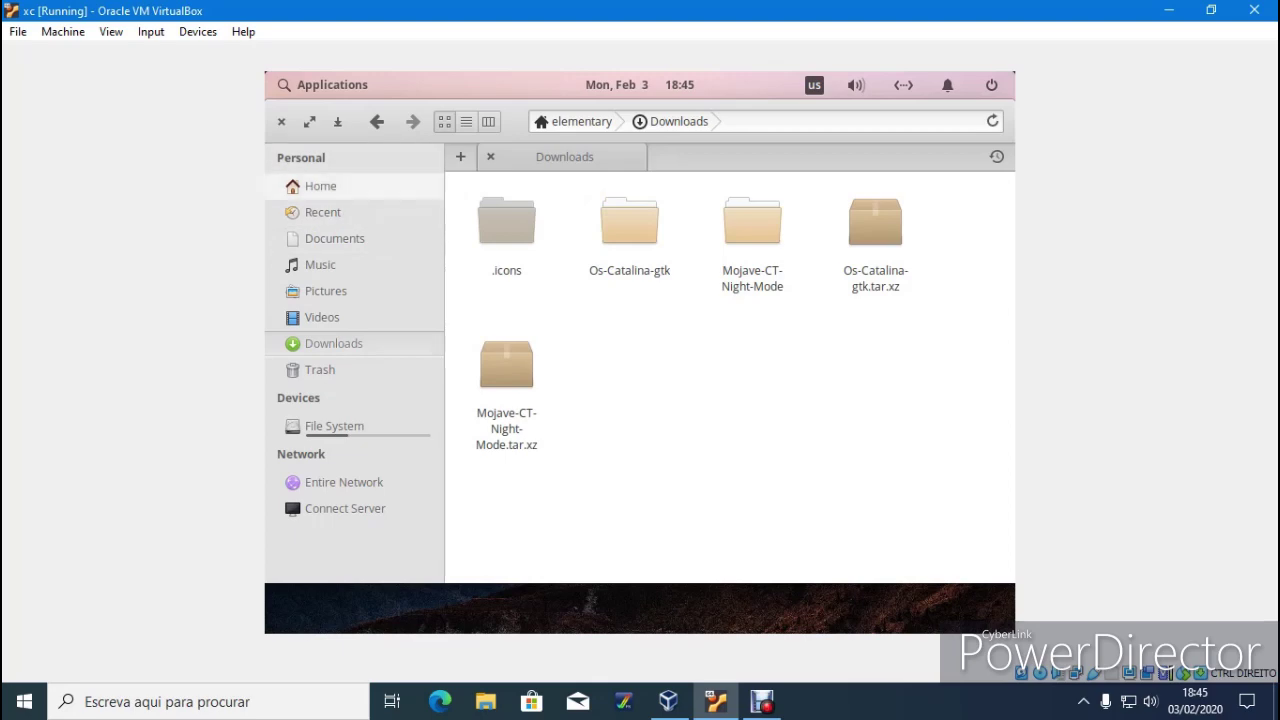
- Paste the copied Os-Catalina-gtk folder into the .themes folder in Home and return to Home
click(320, 186)
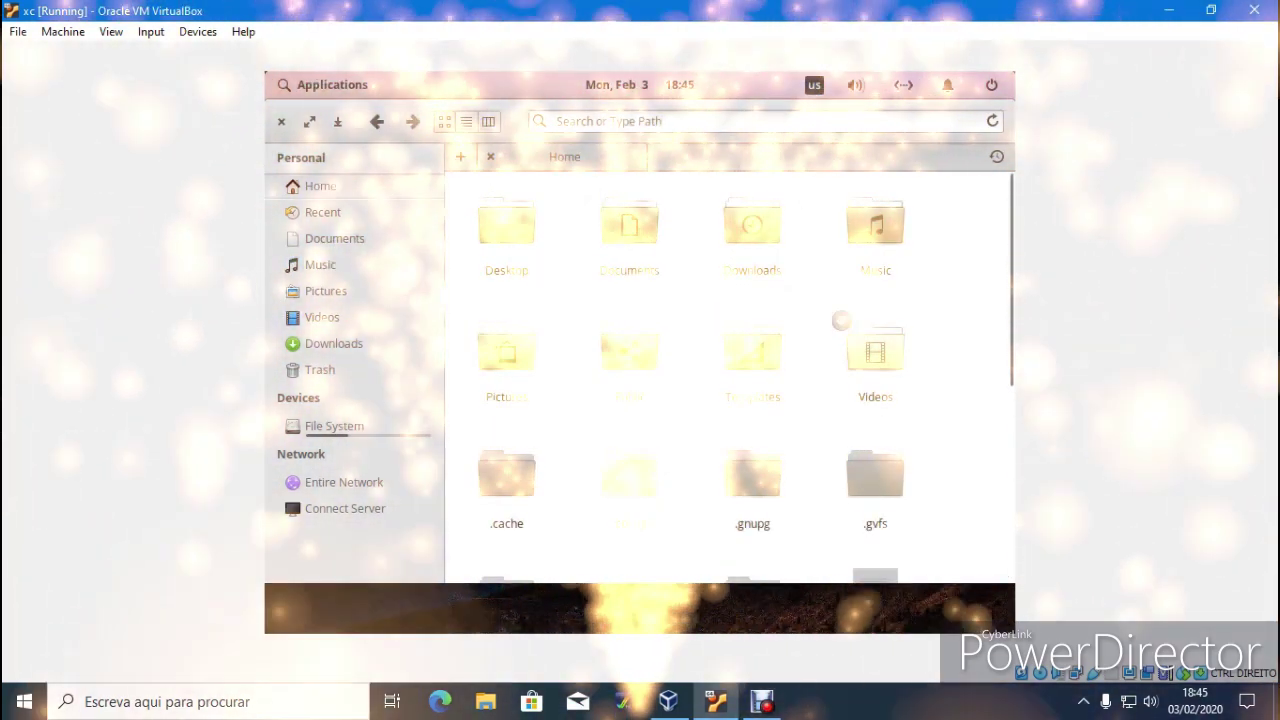
scroll(729, 377, down, 5)
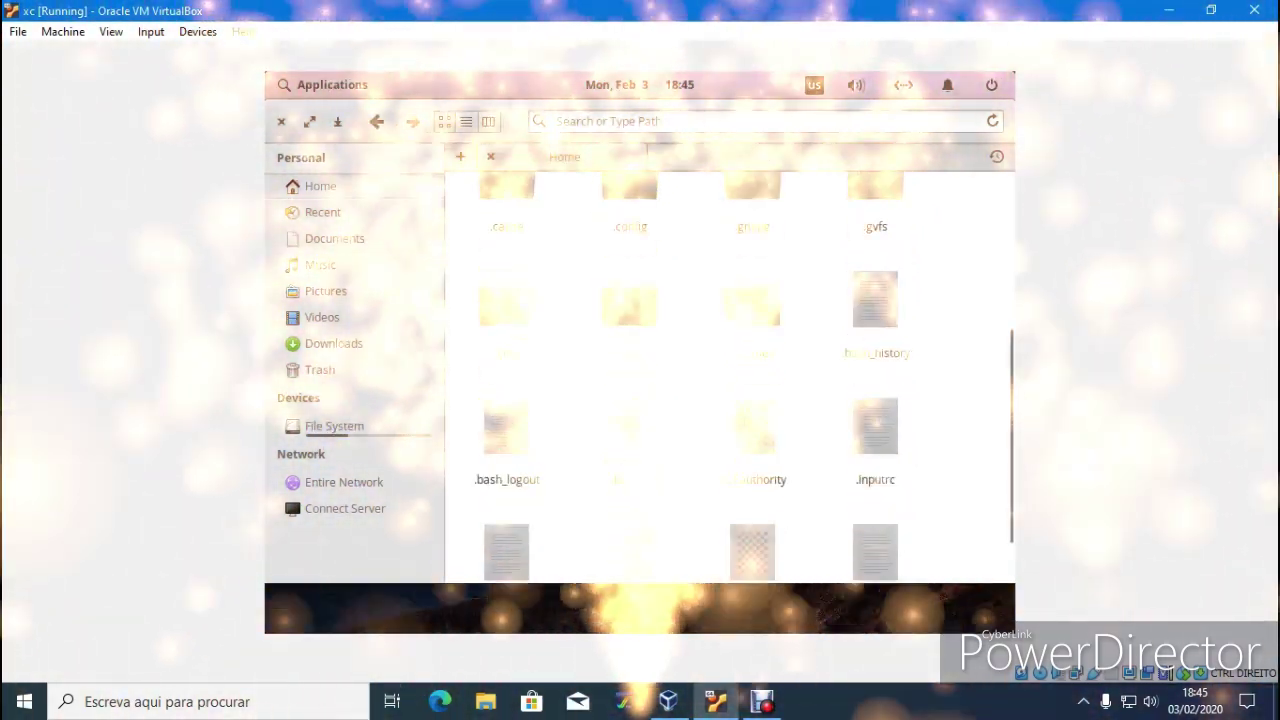
click(752, 306)
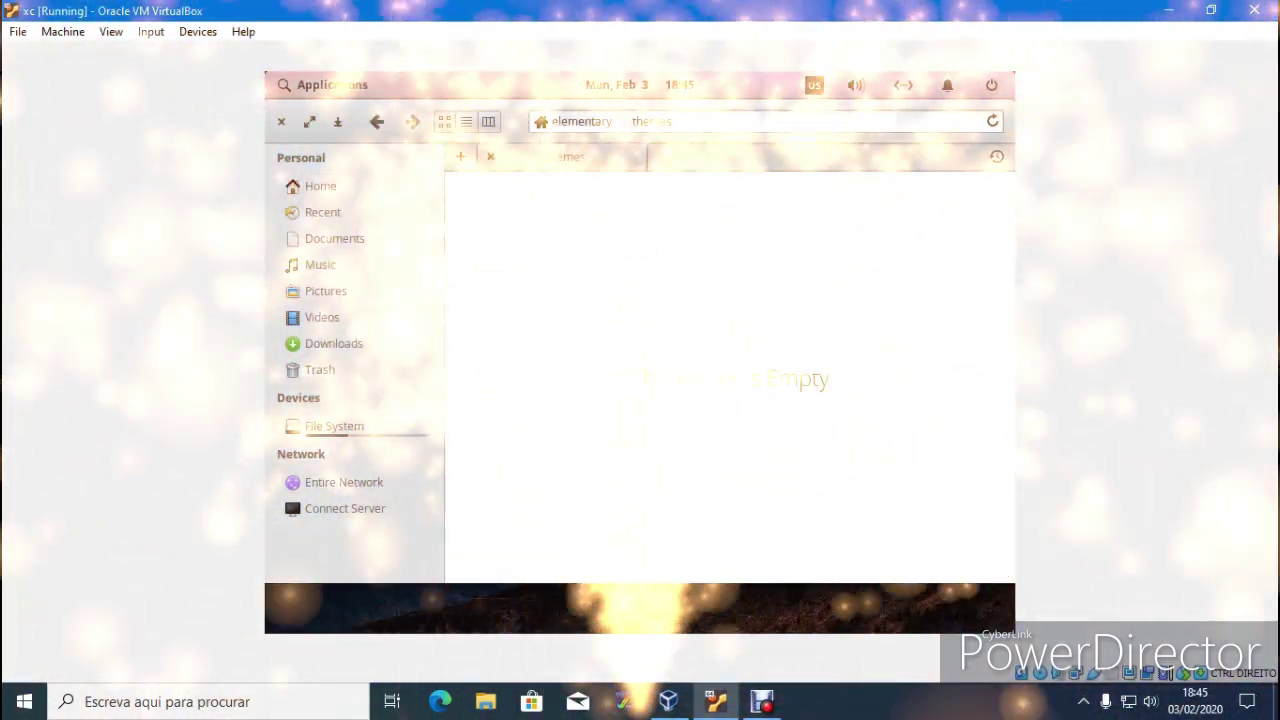
right_click(578, 340)
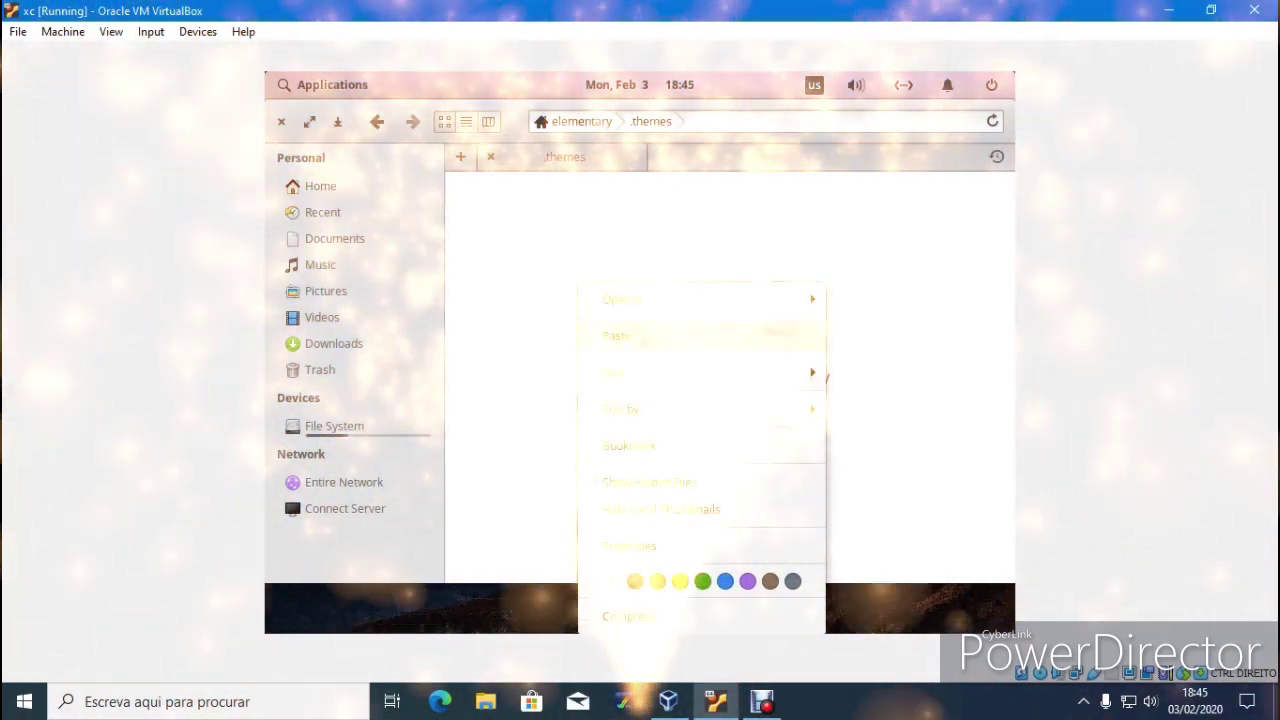
click(620, 335)
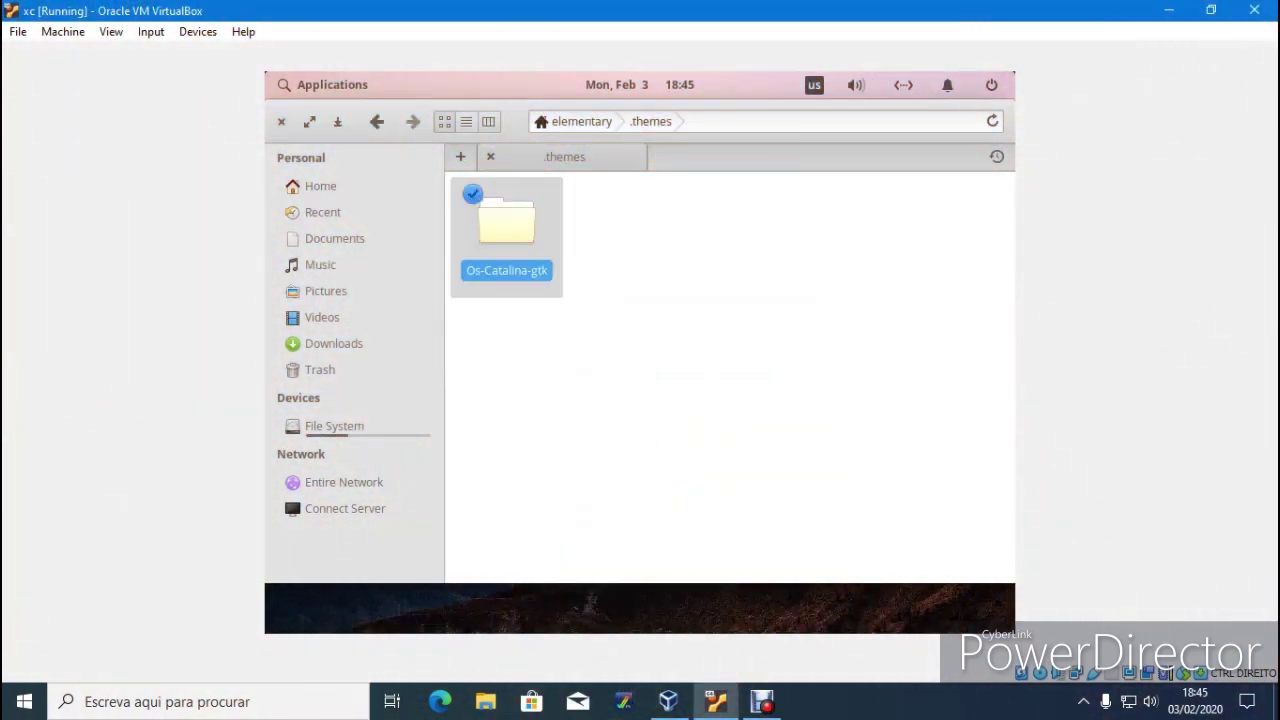
click(377, 122)
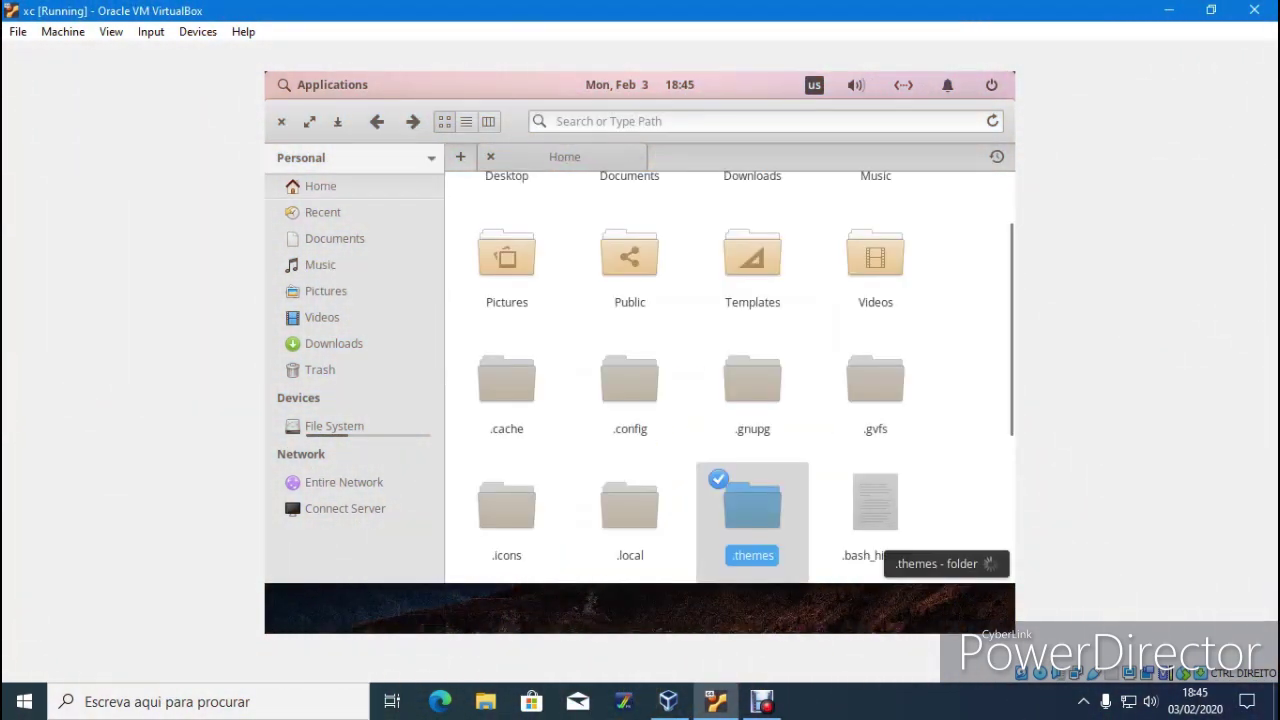
click(828, 540)
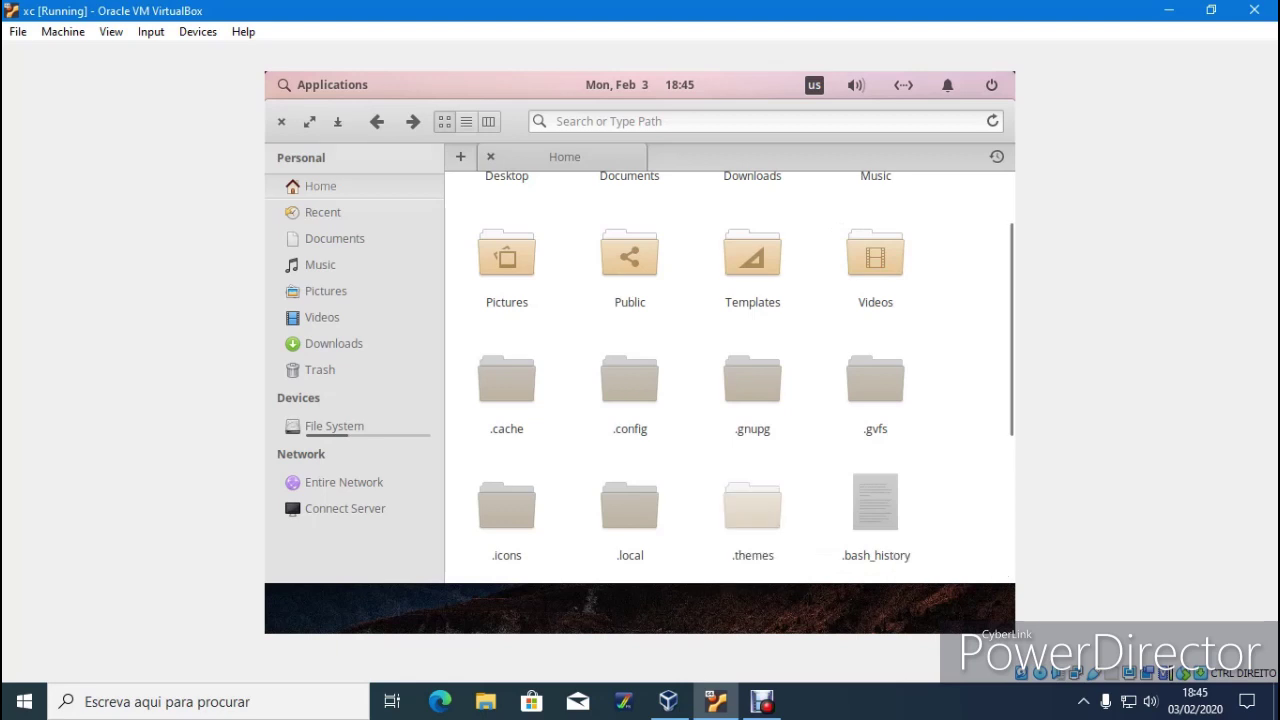
- Close the file manager and open the Tweaks appearance settings in System Settings
click(377, 121)
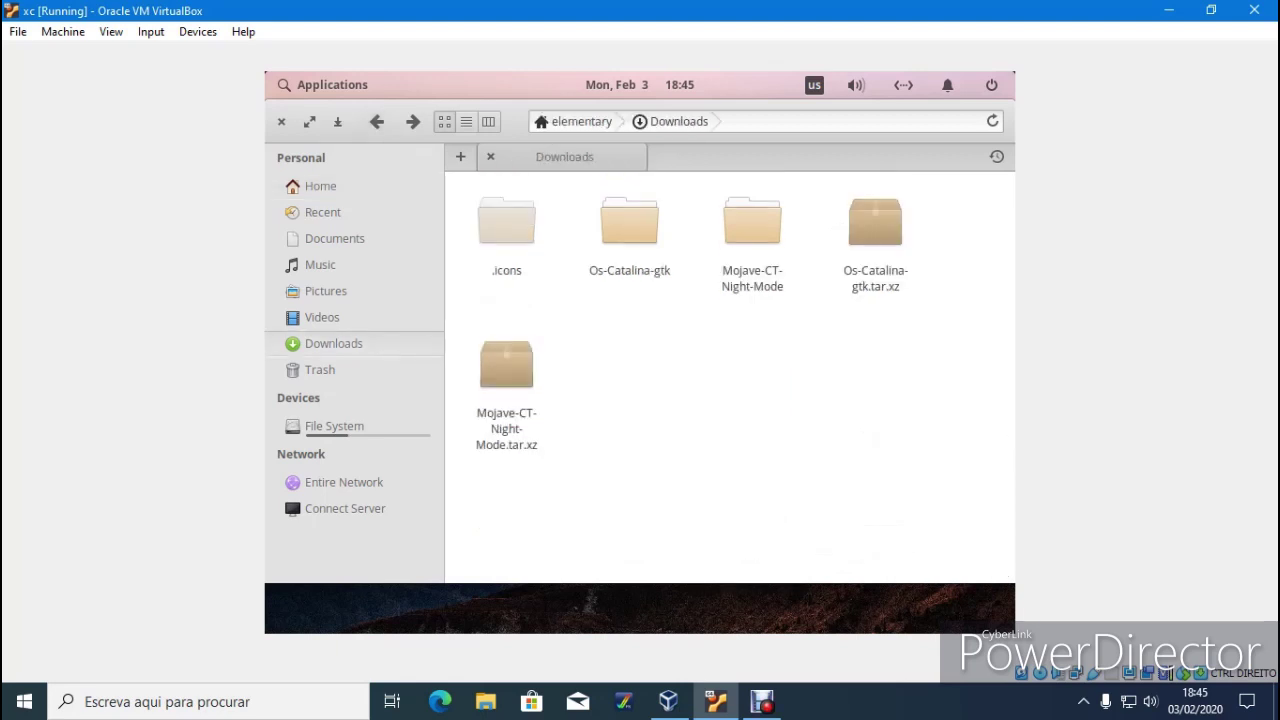
click(281, 121)
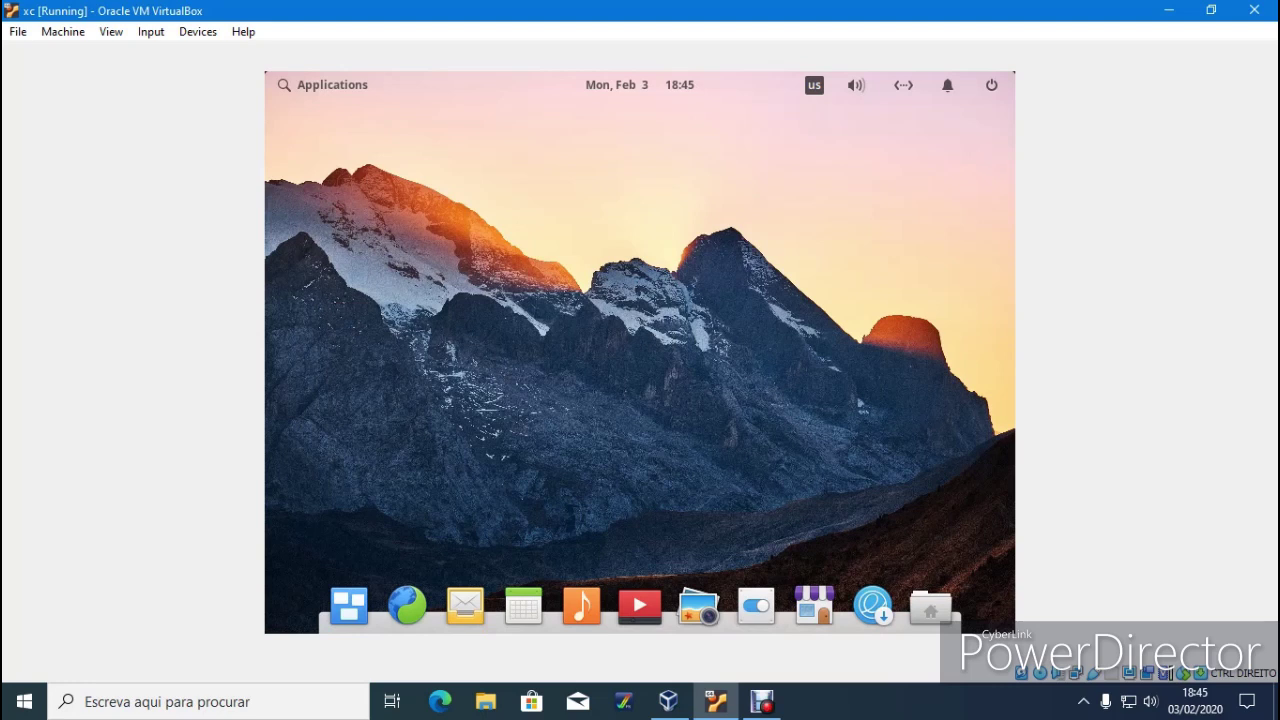
click(756, 606)
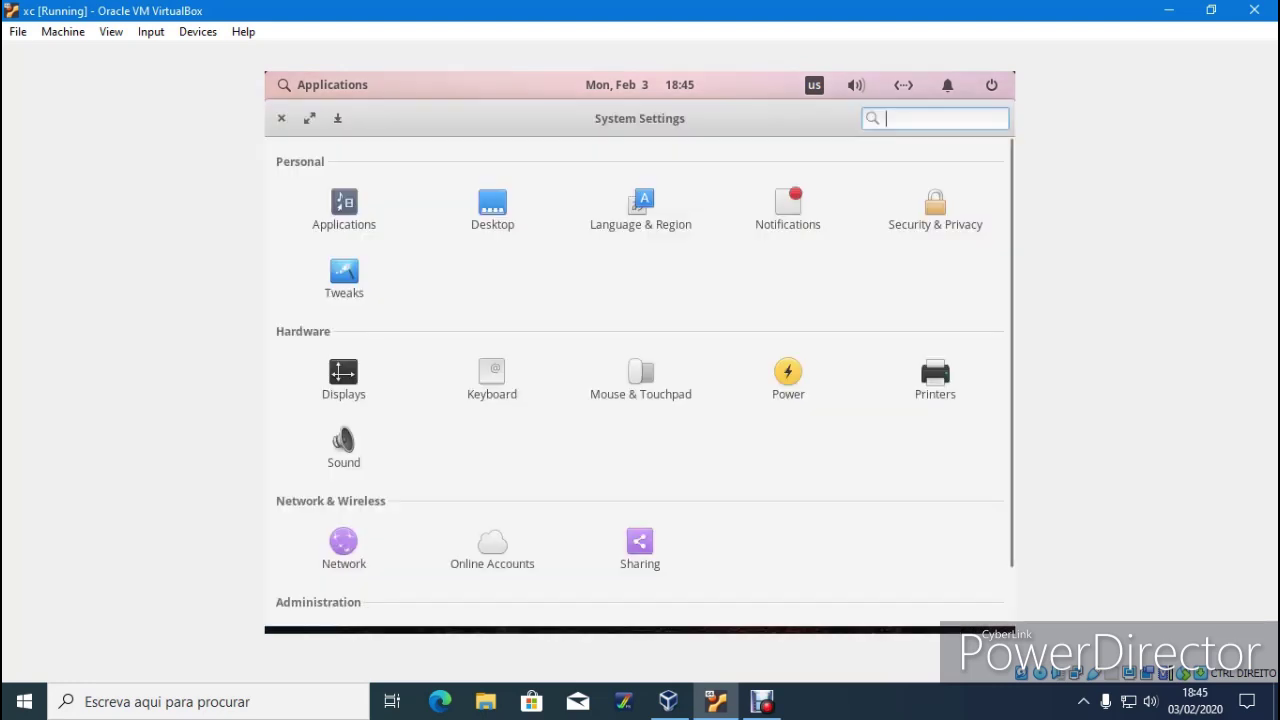
click(344, 278)
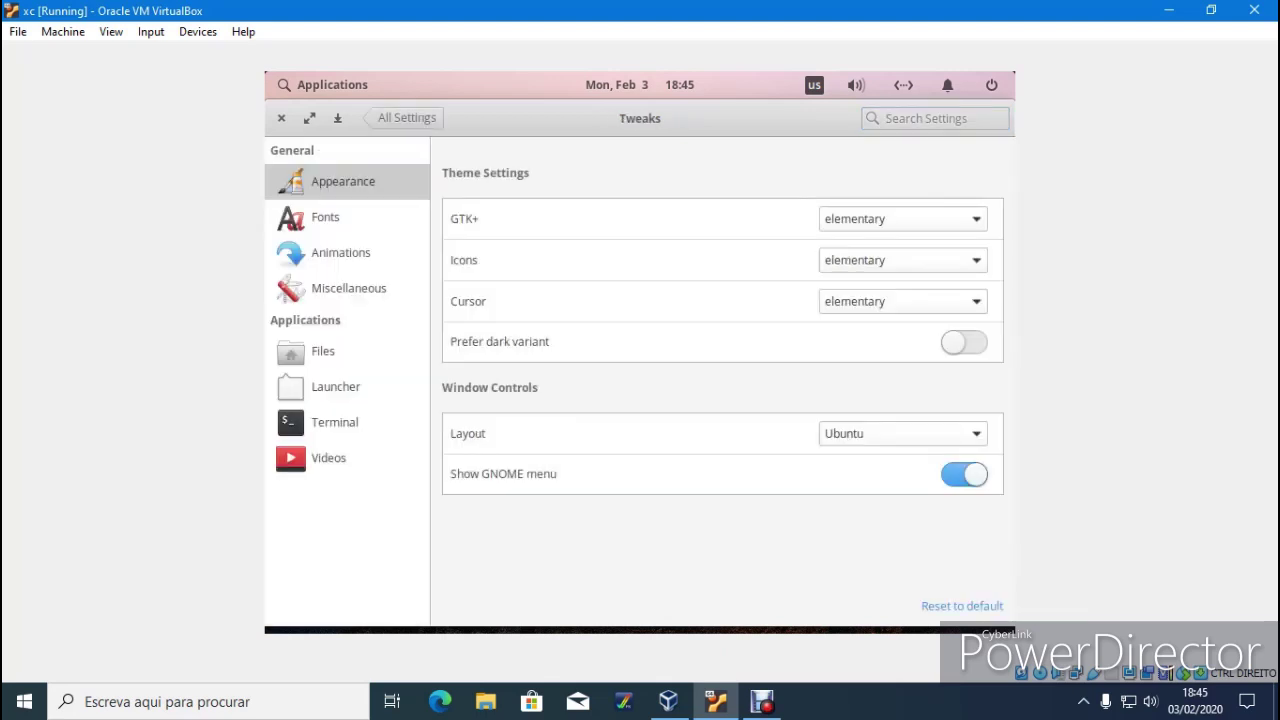
- Set the icon theme to Mojave-CT-Night-Mode and the GTK+ theme to Os-Catalina-gtk, closing the settings window when done
click(903, 260)
click(887, 389)
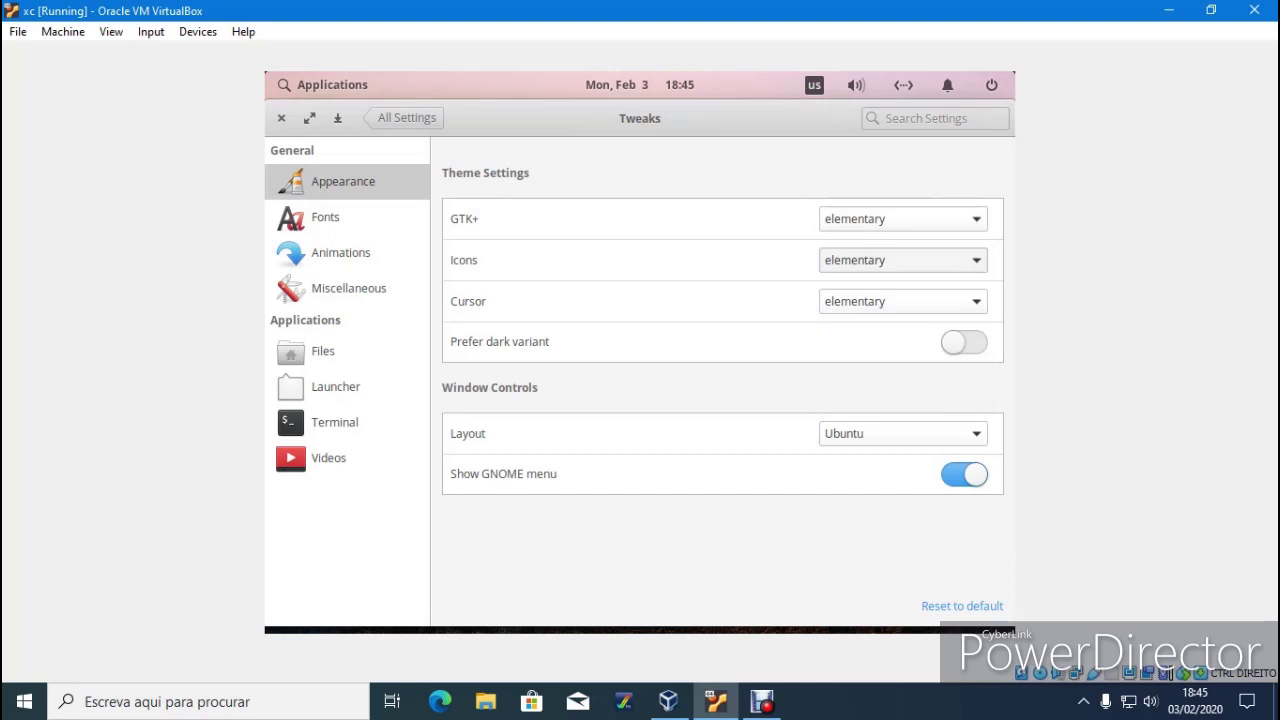
click(903, 219)
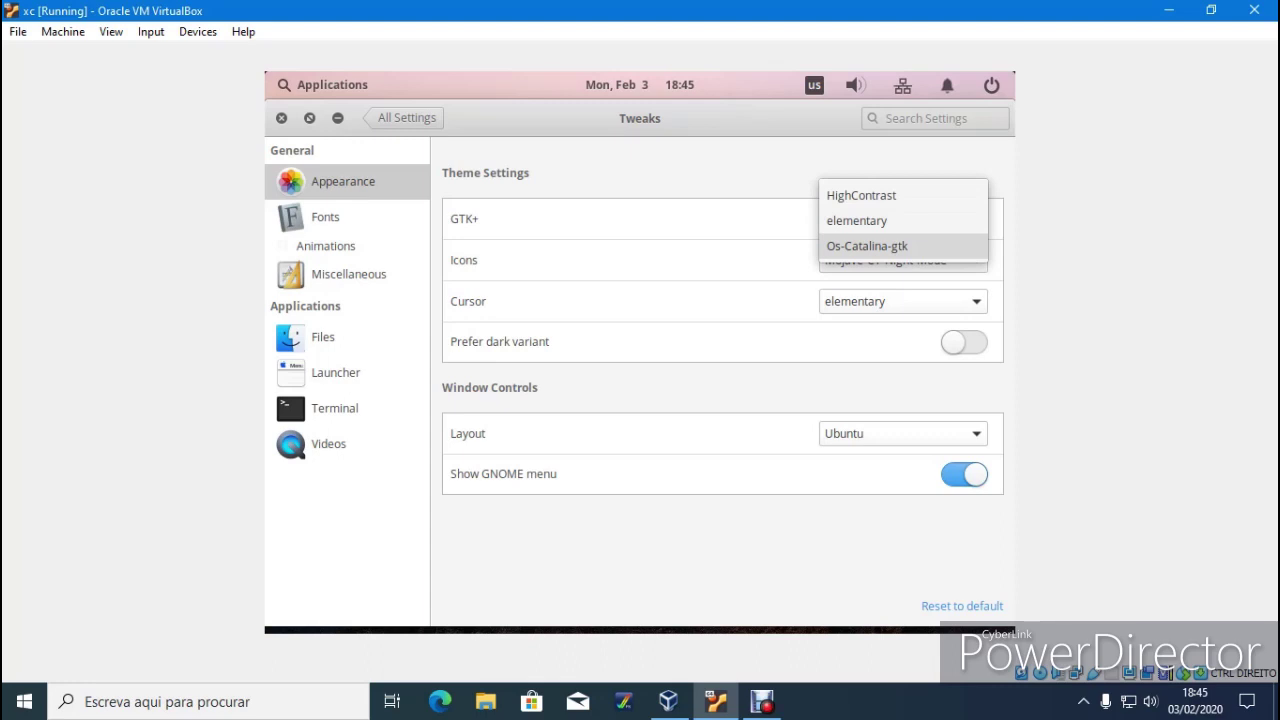
click(867, 246)
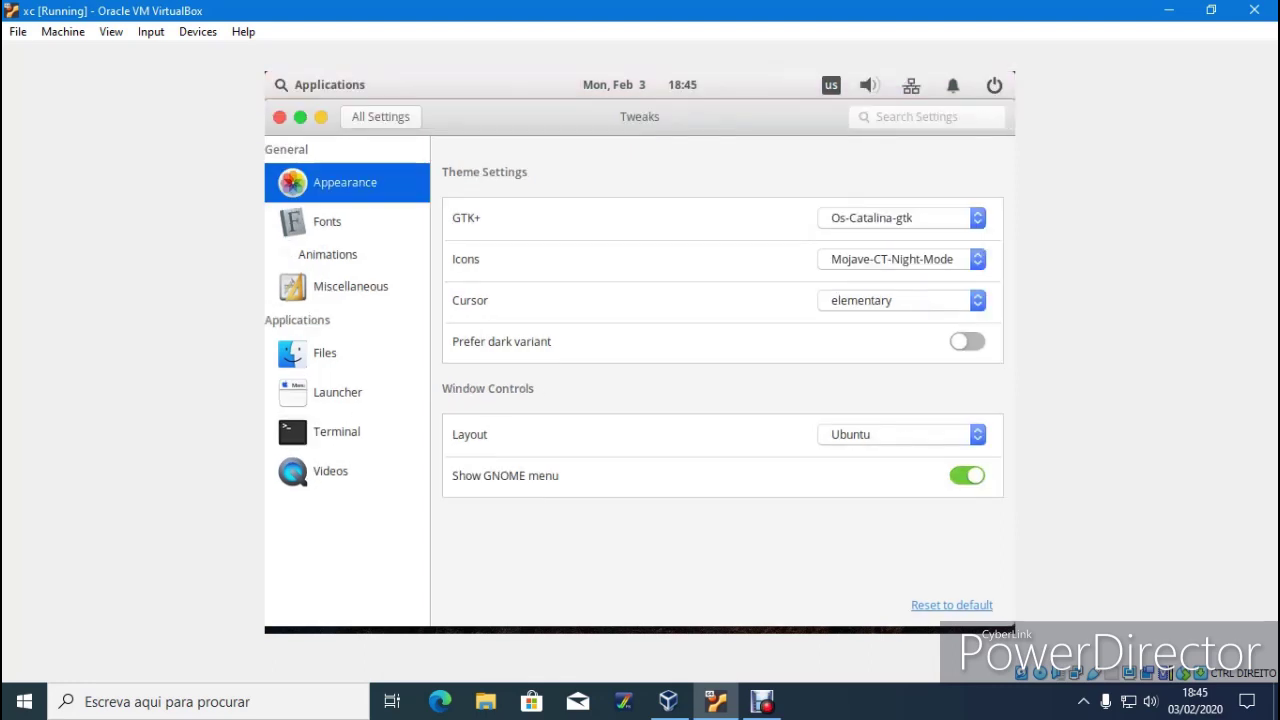
click(279, 117)
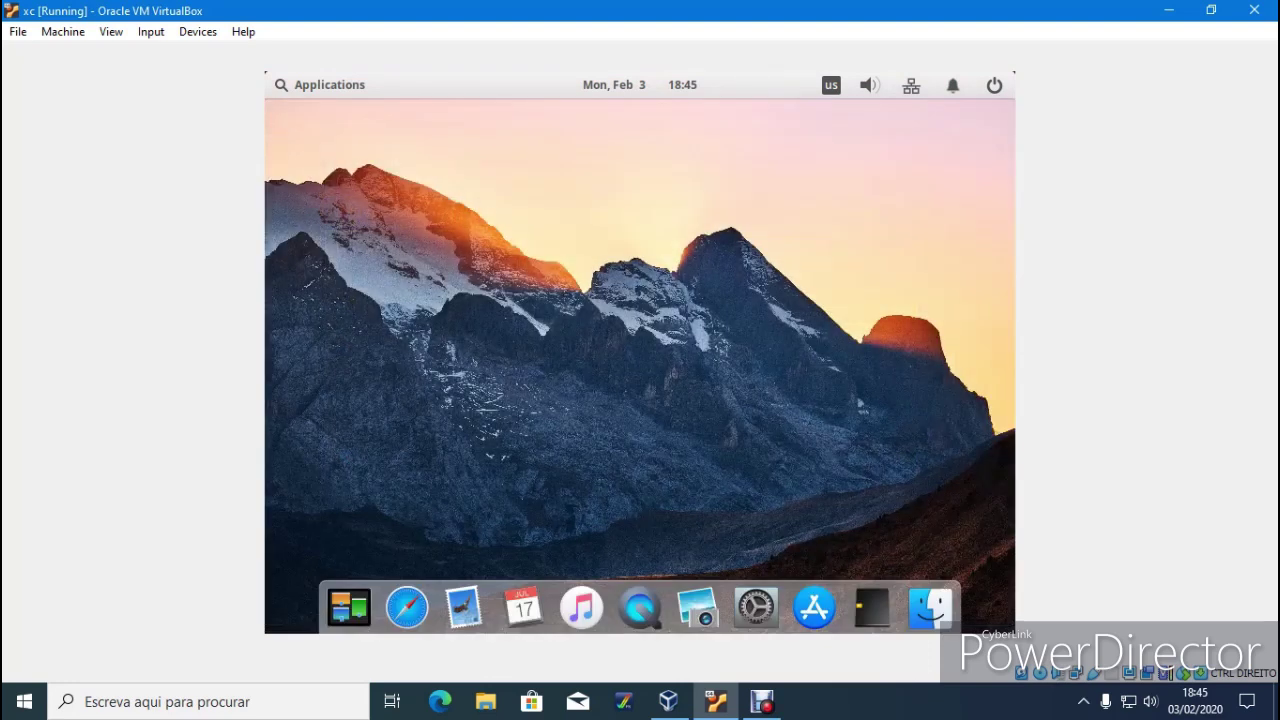
- Move the Files launcher to the first place in the dock and check the restyled System Tools icons in the applications list
drag(930, 607, 346, 603)
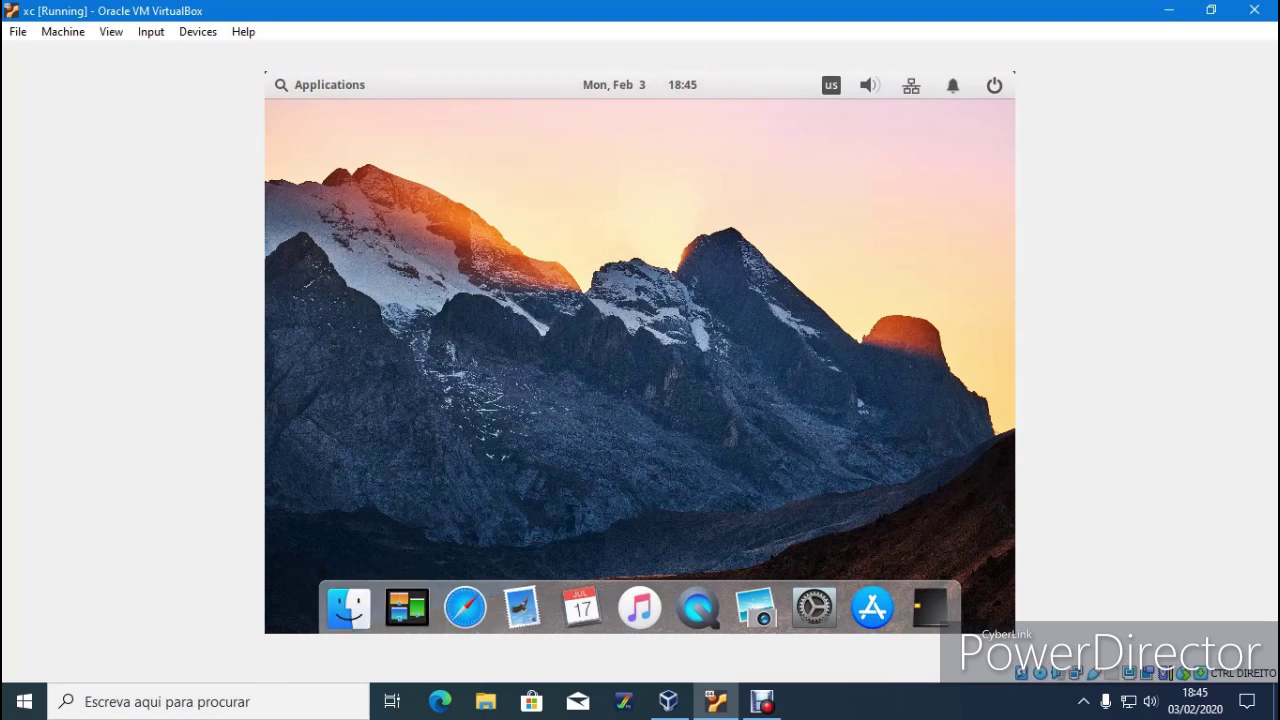
click(322, 84)
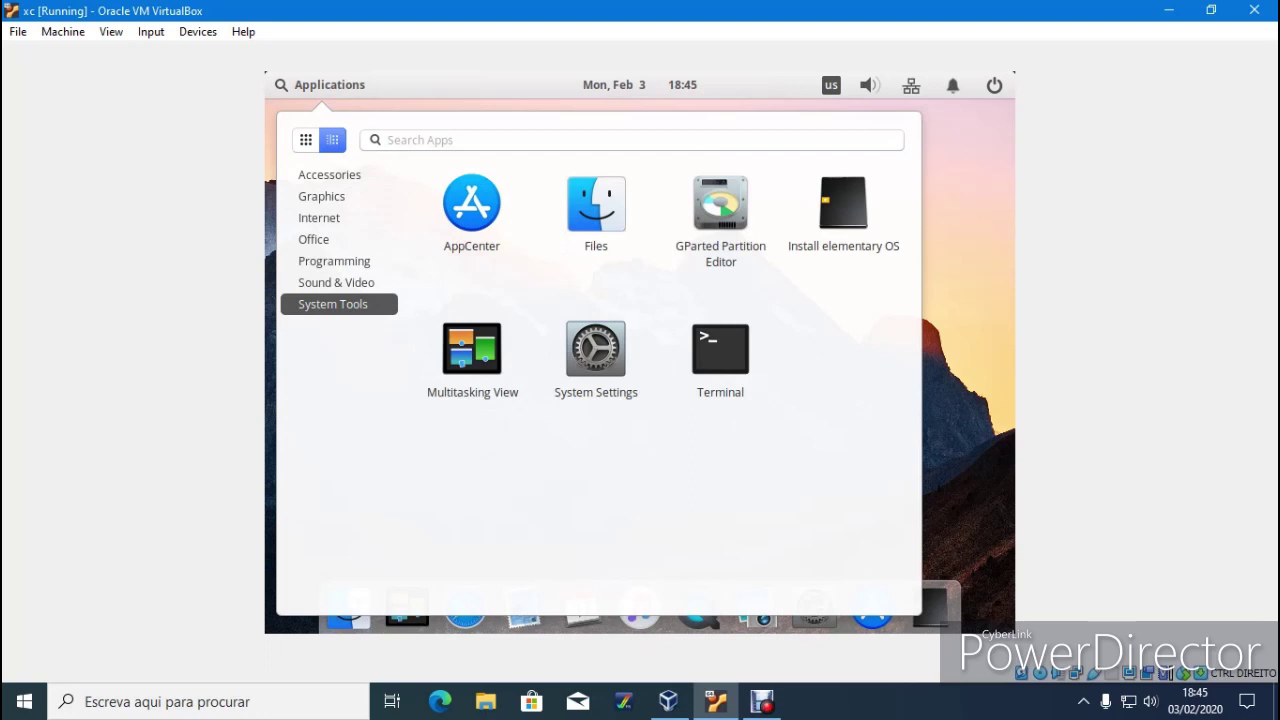
click(966, 250)
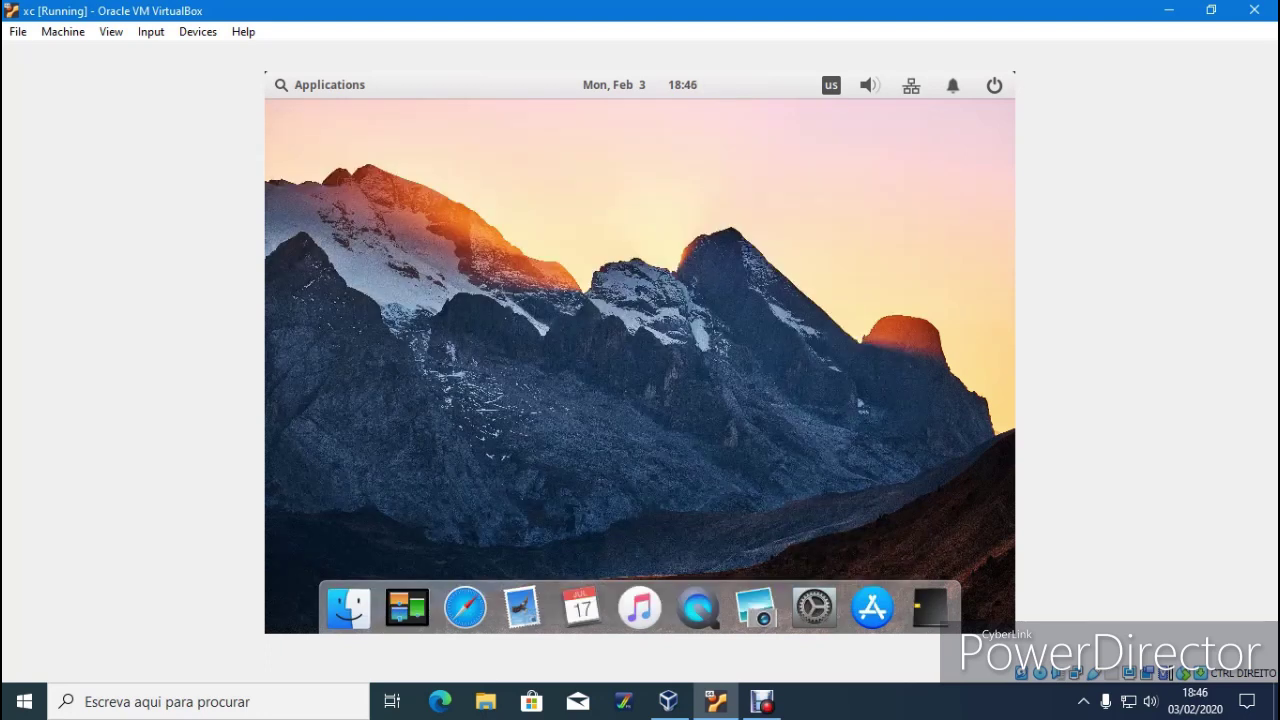